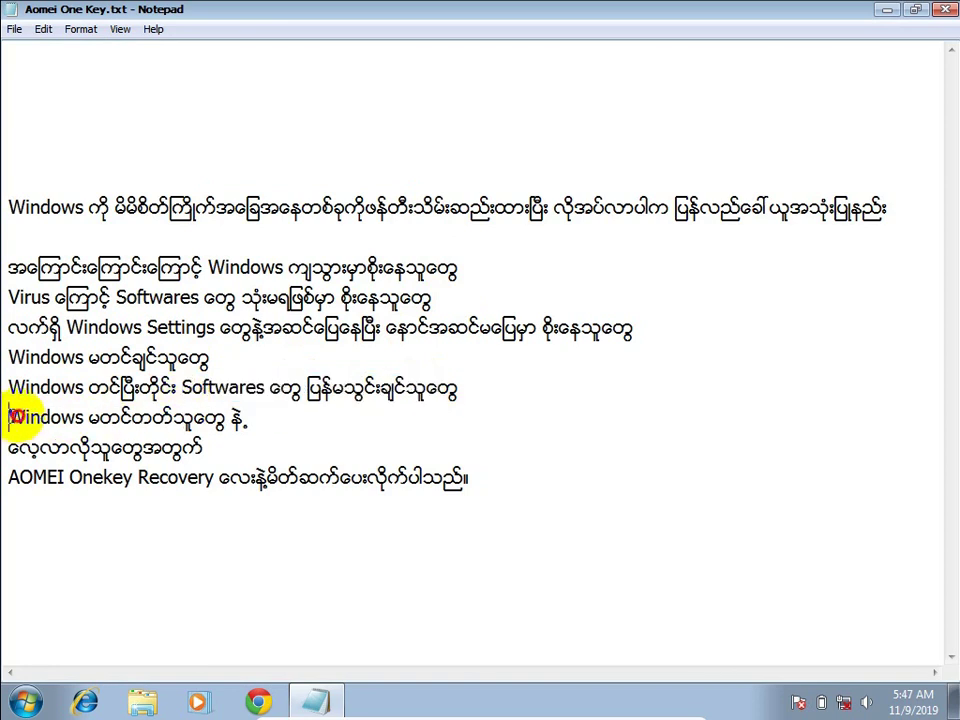
- Highlight and unhighlight the first, sixth and seventh lines of the Notepad text
left_click(343, 426)
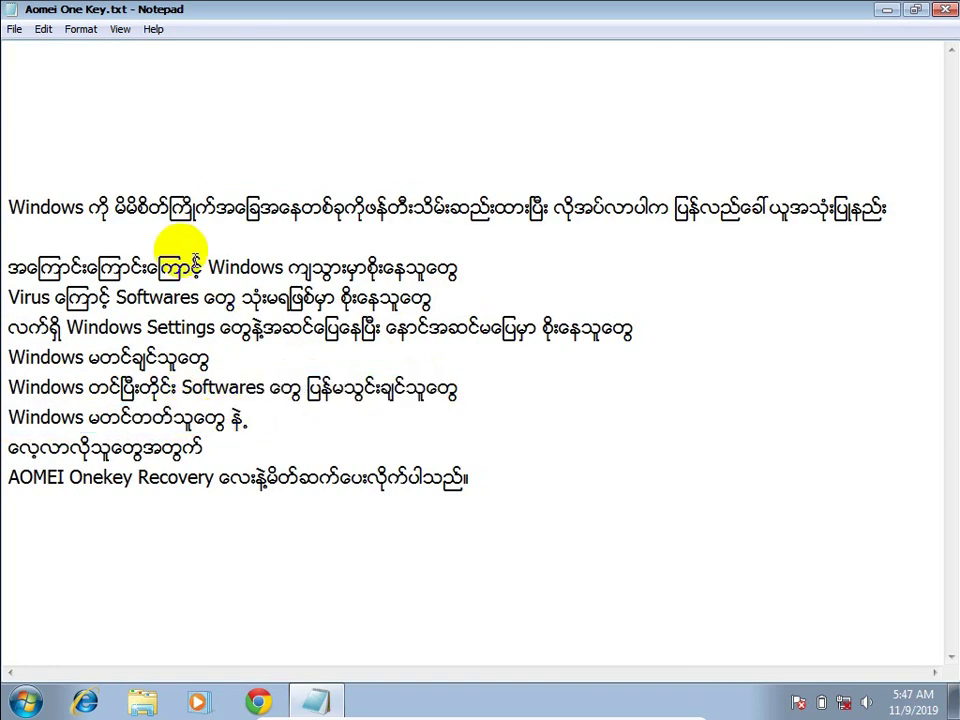
left_click_drag(115, 205, 523, 212)
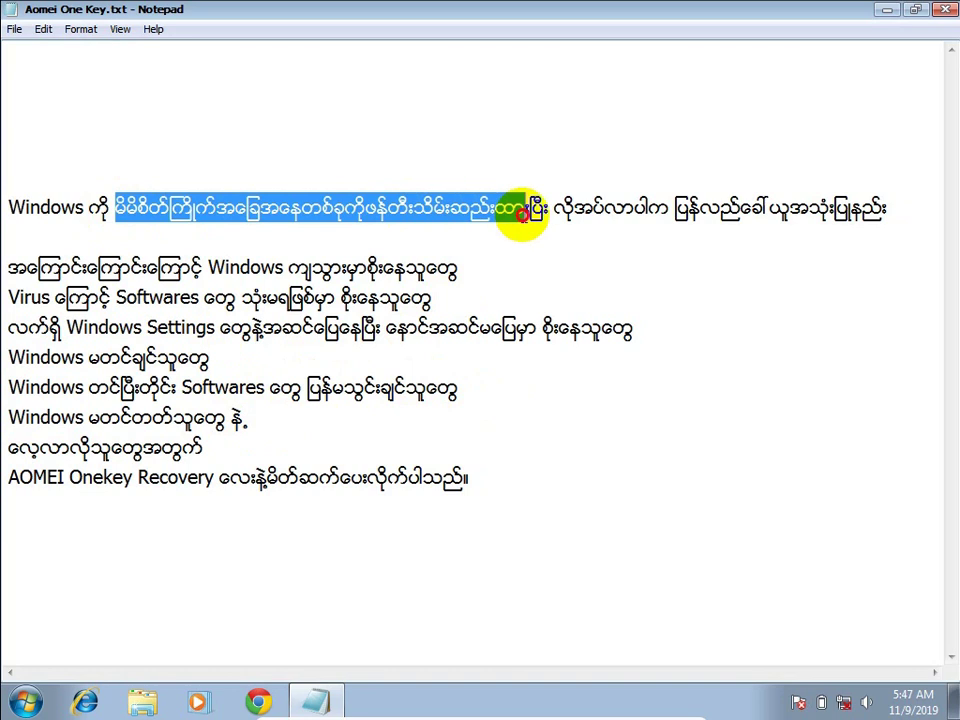
left_click(17, 403)
mouse_move(12, 408)
left_mouse_down()
mouse_move(240, 412)
mouse_move(10, 418)
left_mouse_up()
left_click(222, 418)
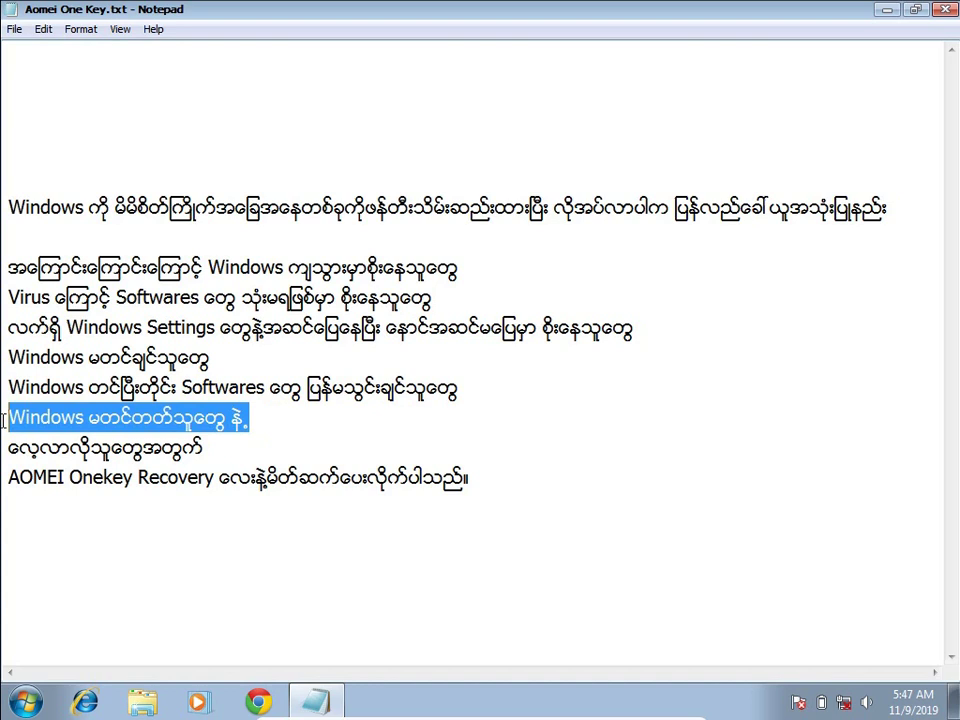
left_click(219, 453)
mouse_move(229, 440)
left_mouse_down()
mouse_move(13, 448)
mouse_move(214, 446)
left_mouse_up()
left_click(214, 446)
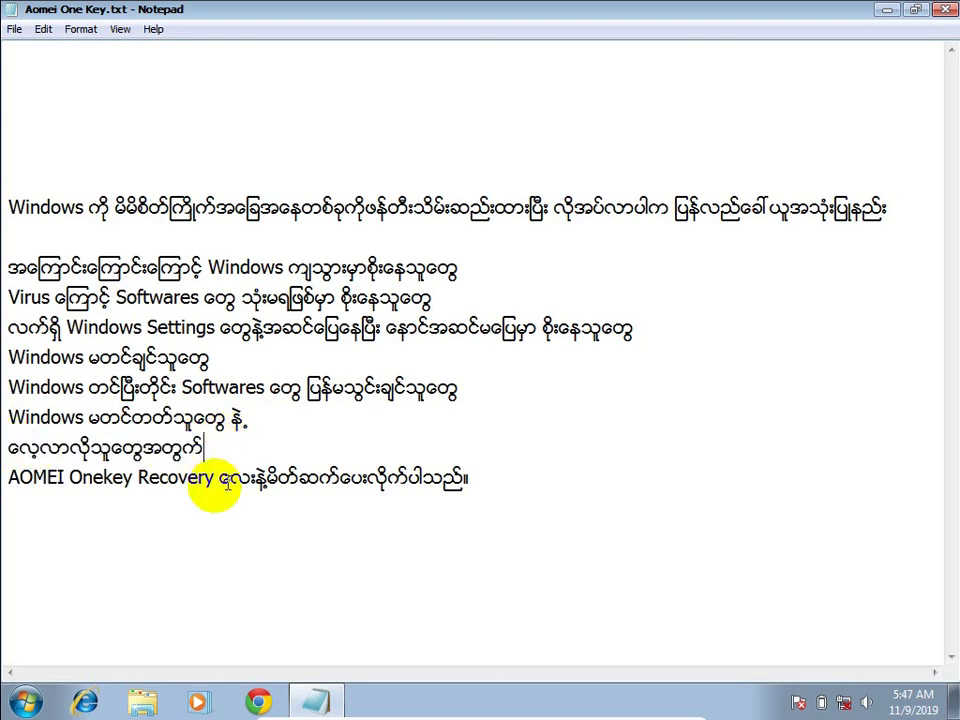
- Delete the AOMEI Onekey Recovery line in Notepad, restore it, then highlight it
left_click(11, 482)
key("shift+End")
key("Delete")
key("ctrl+z")
left_click_drag(10, 478, 511, 484)
left_click(527, 474)
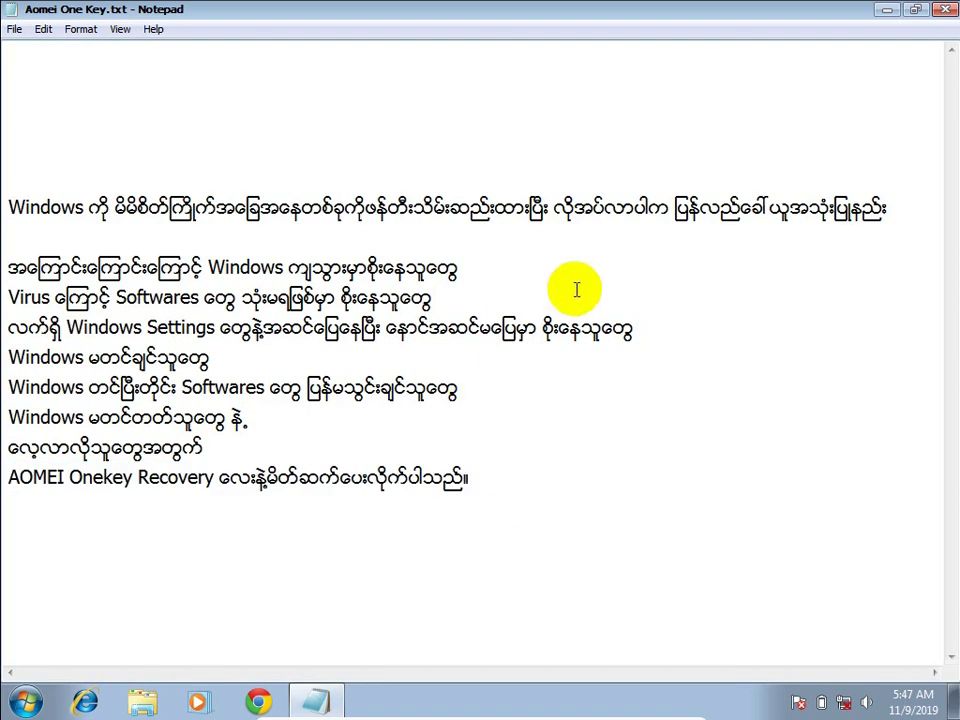
- Close Notepad, refresh the desktop and run setup.exe from the AOMEI OneKey Recovery Professional folder
left_click(945, 12)
right_click(587, 176)
left_click(621, 225)
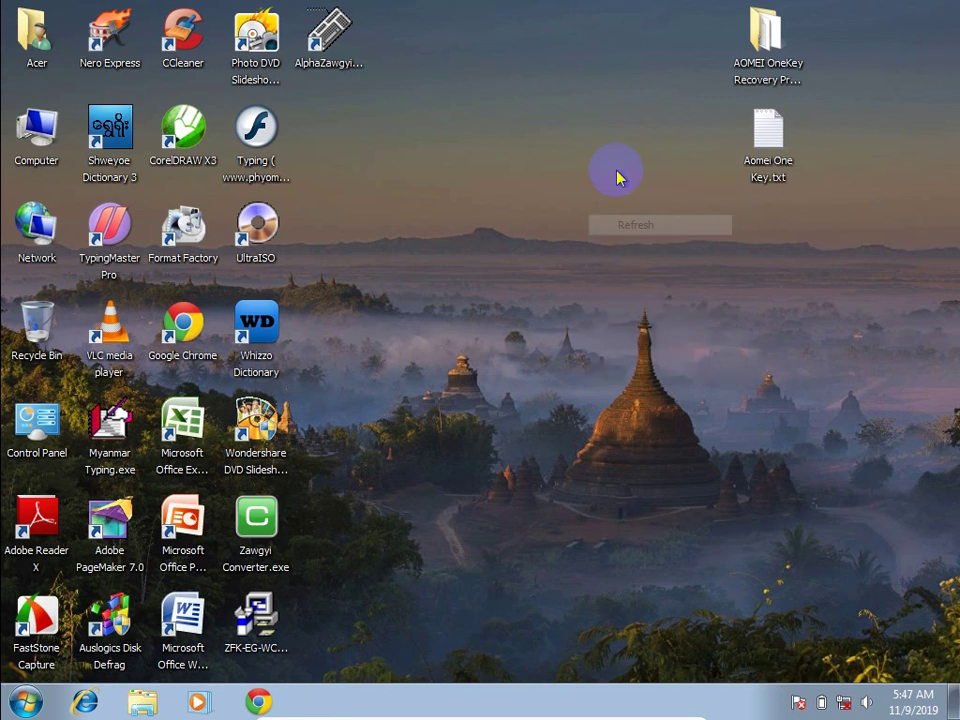
left_click(770, 52)
left_click(757, 42)
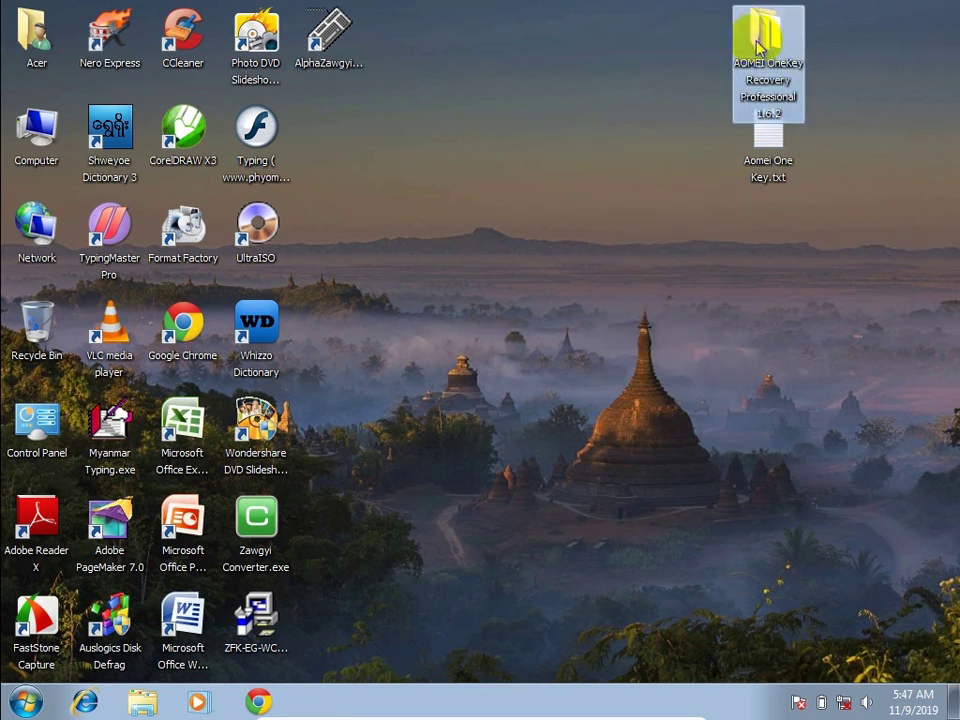
double_click(762, 42)
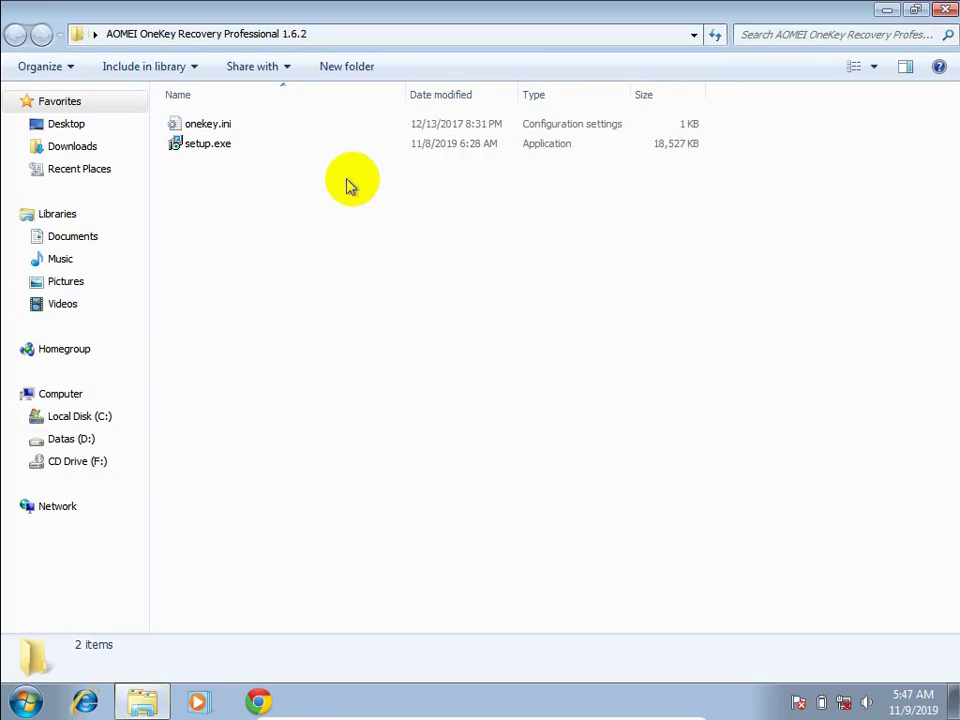
left_click(245, 150)
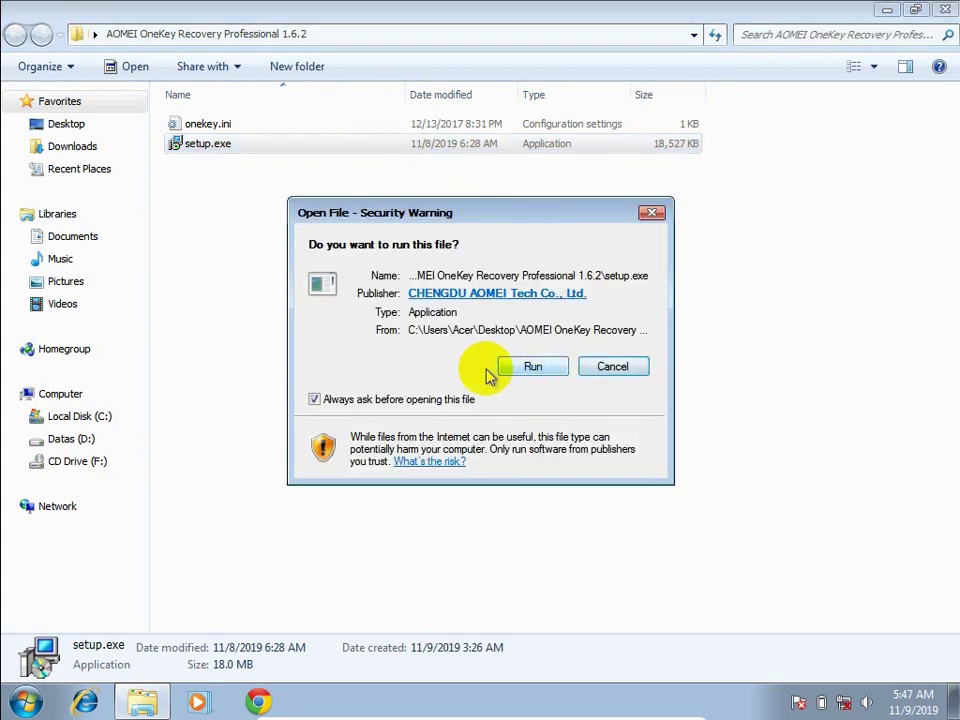
- Accept the license and install AOMEI OneKey Recovery 1.6.2 with default location and Start Menu folder
left_click(530, 367)
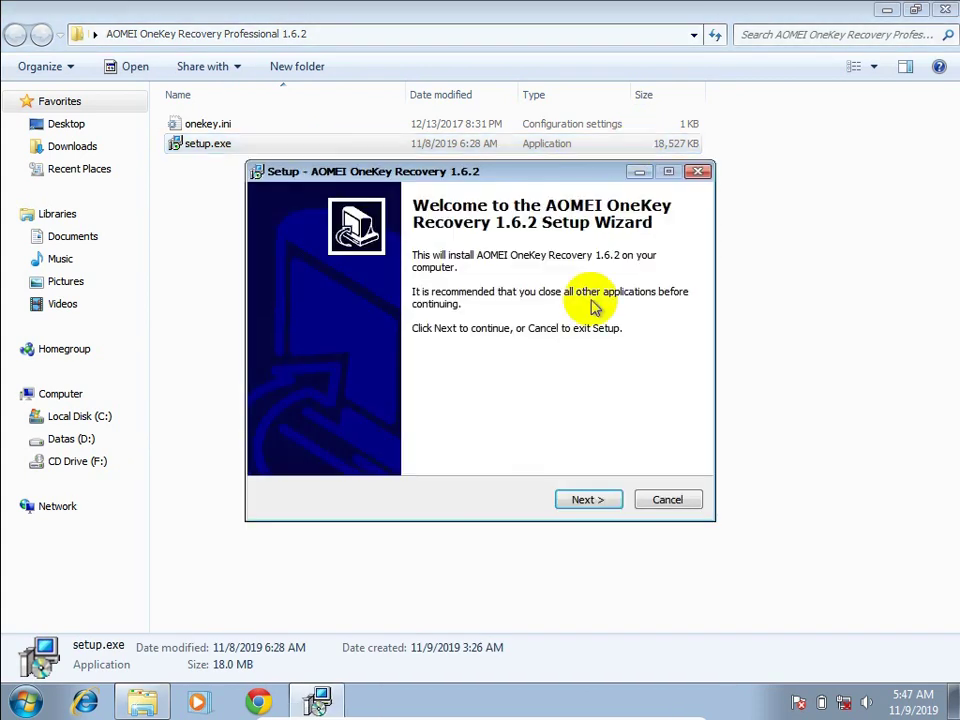
left_click(597, 503)
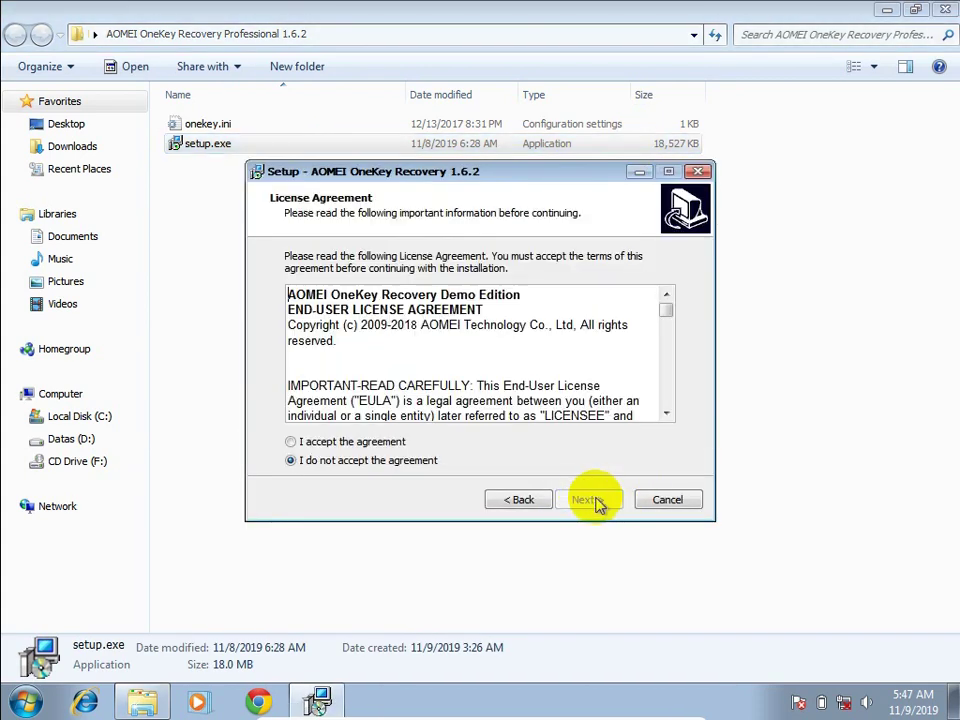
left_click(360, 441)
left_click(589, 499)
left_click(601, 500)
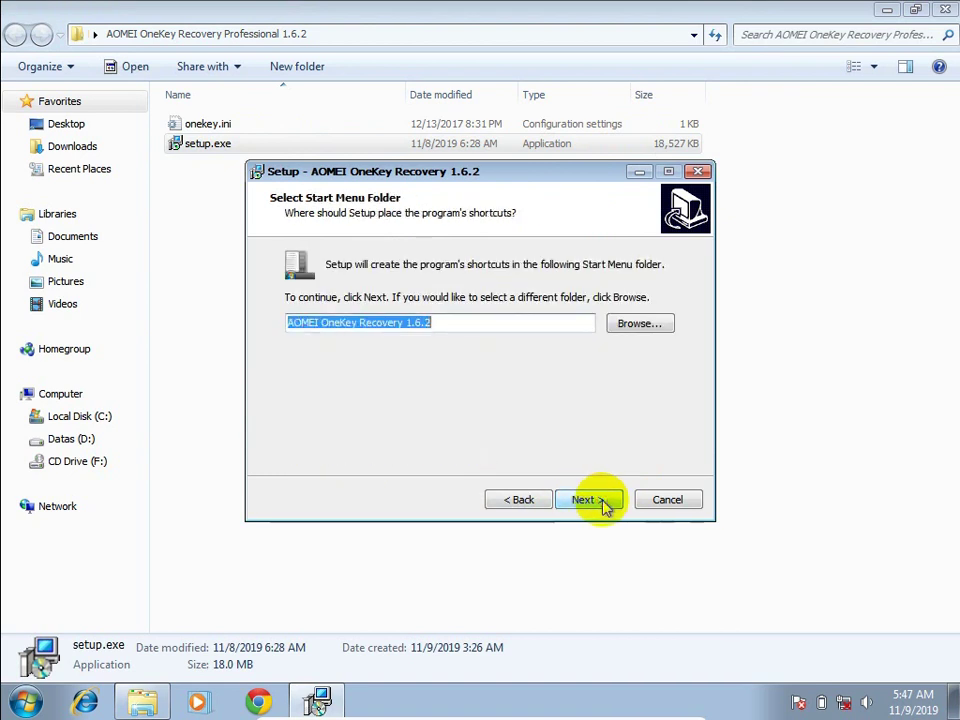
left_click(603, 502)
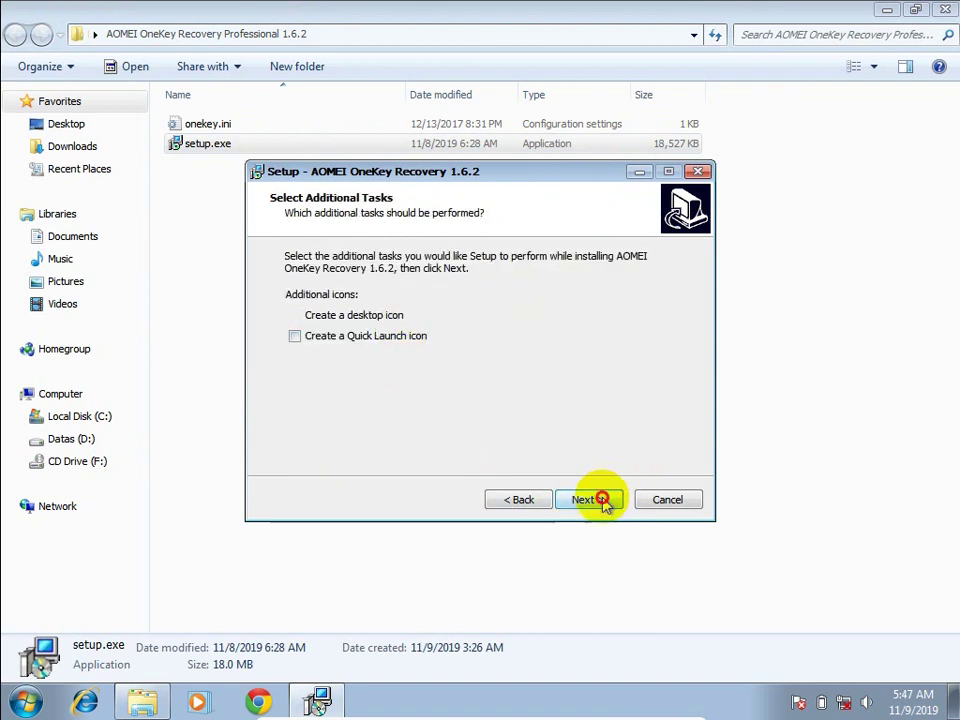
left_click(604, 501)
left_click(598, 502)
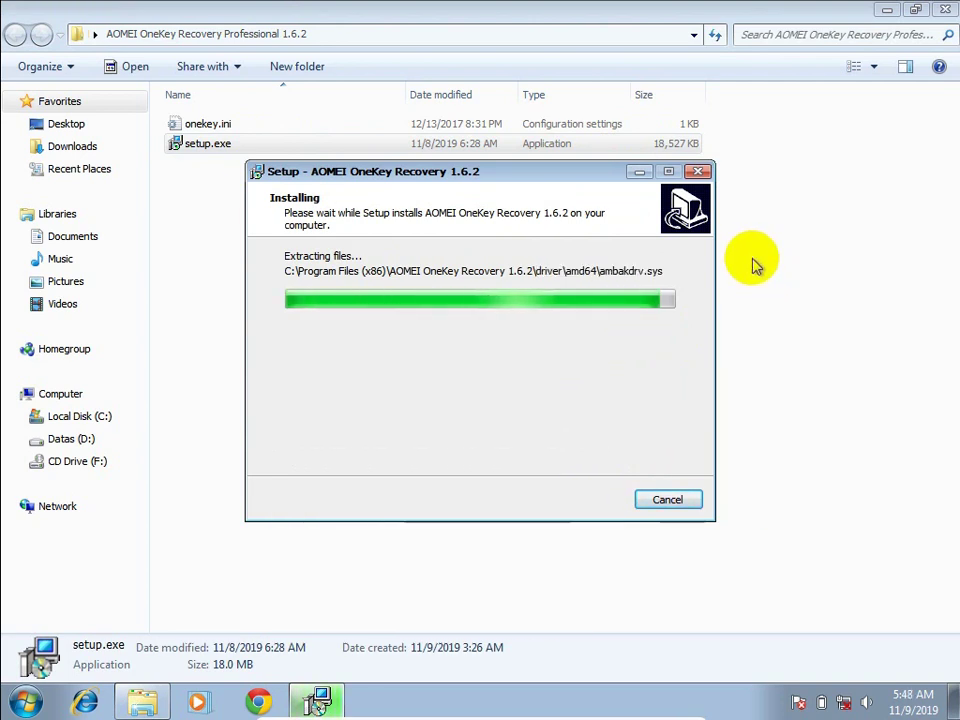
left_click(259, 128)
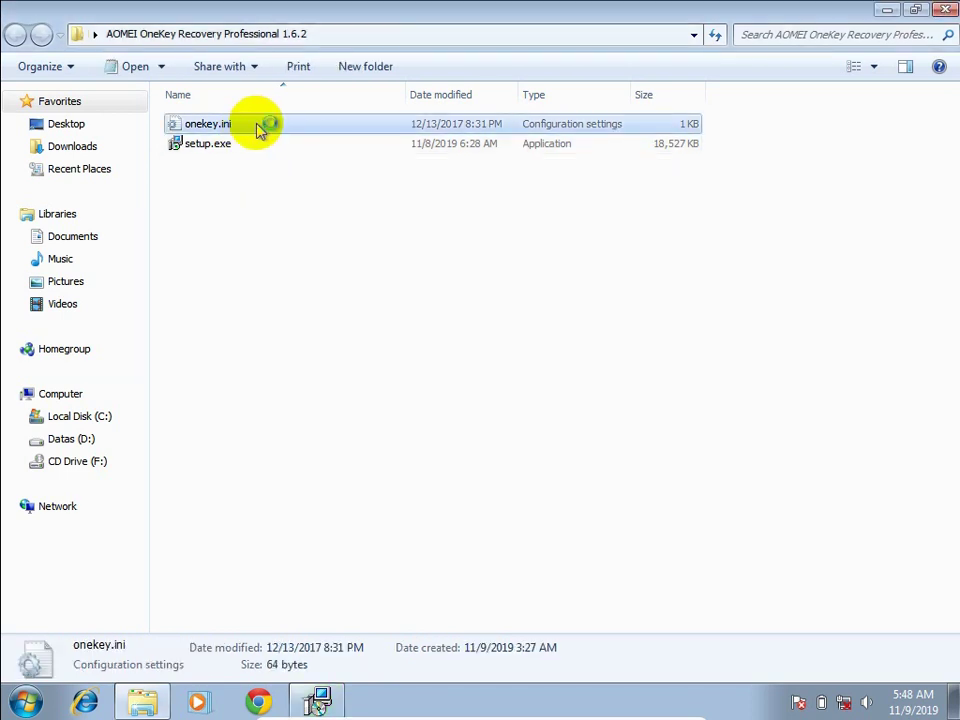
- Copy the installer's onekey.ini and finish the setup wizard
right_click(258, 127)
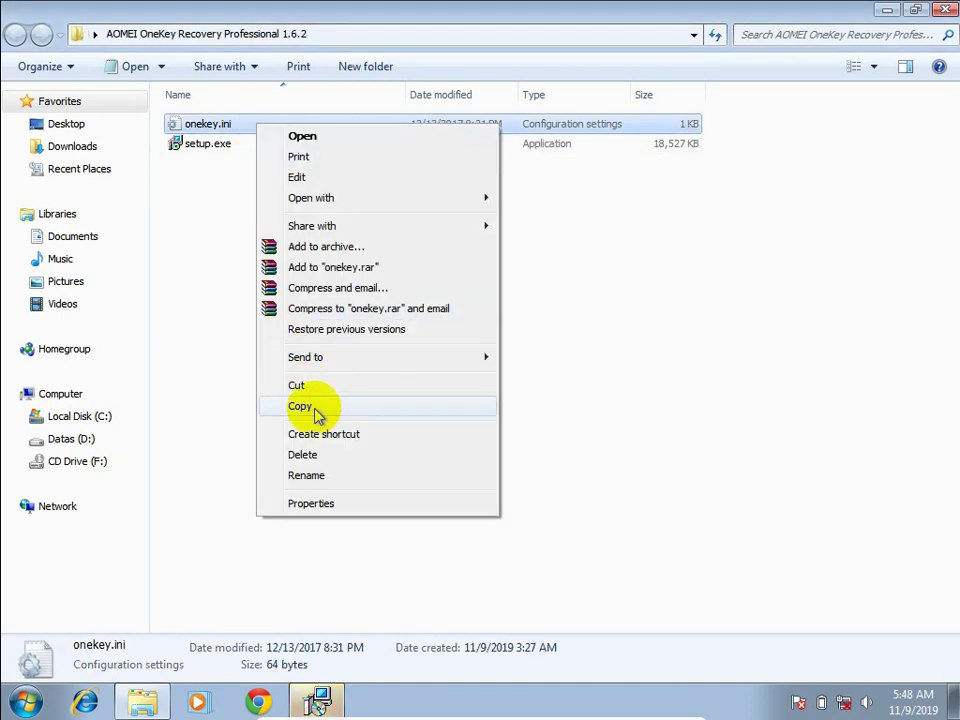
left_click(304, 406)
left_click(946, 14)
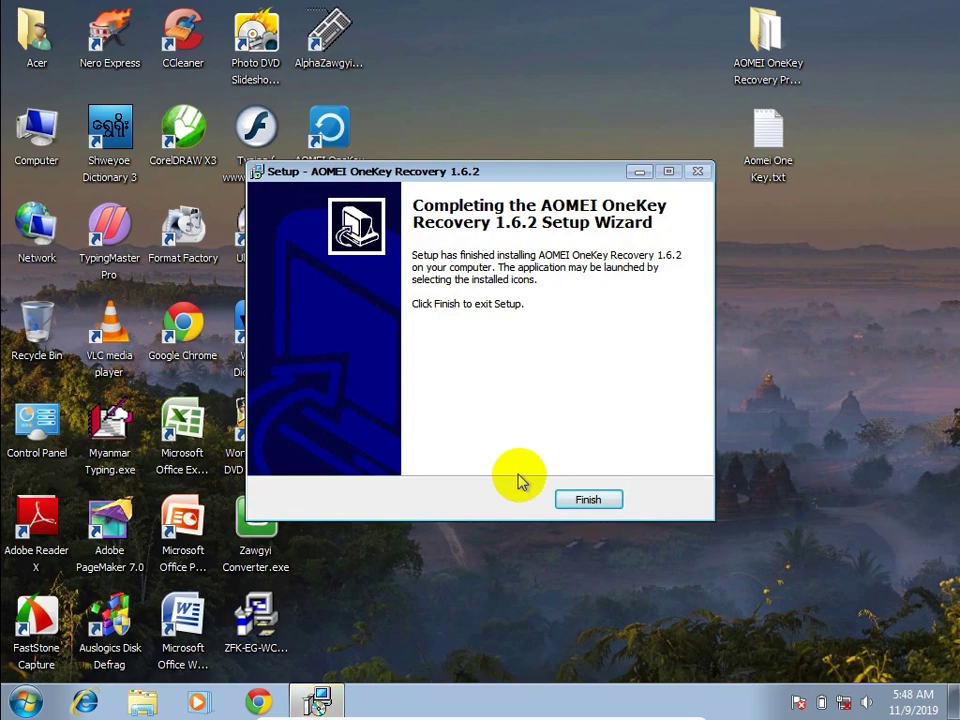
left_click(568, 497)
- Paste onekey.ini into the AOMEI OneKey Recovery program folder, replacing the existing file
right_click(342, 148)
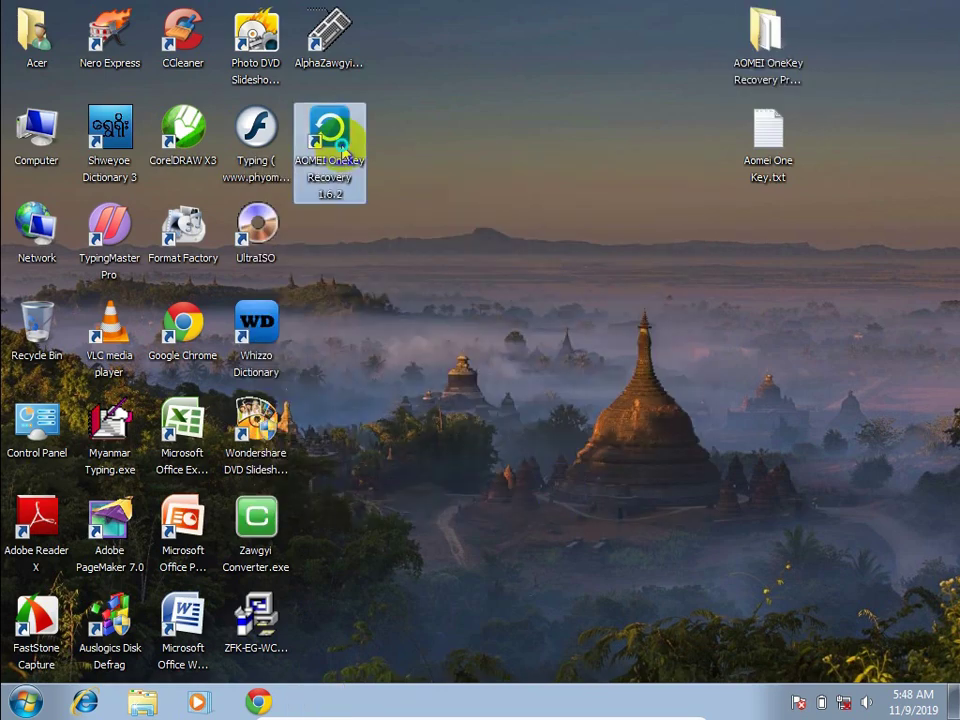
left_click(390, 200)
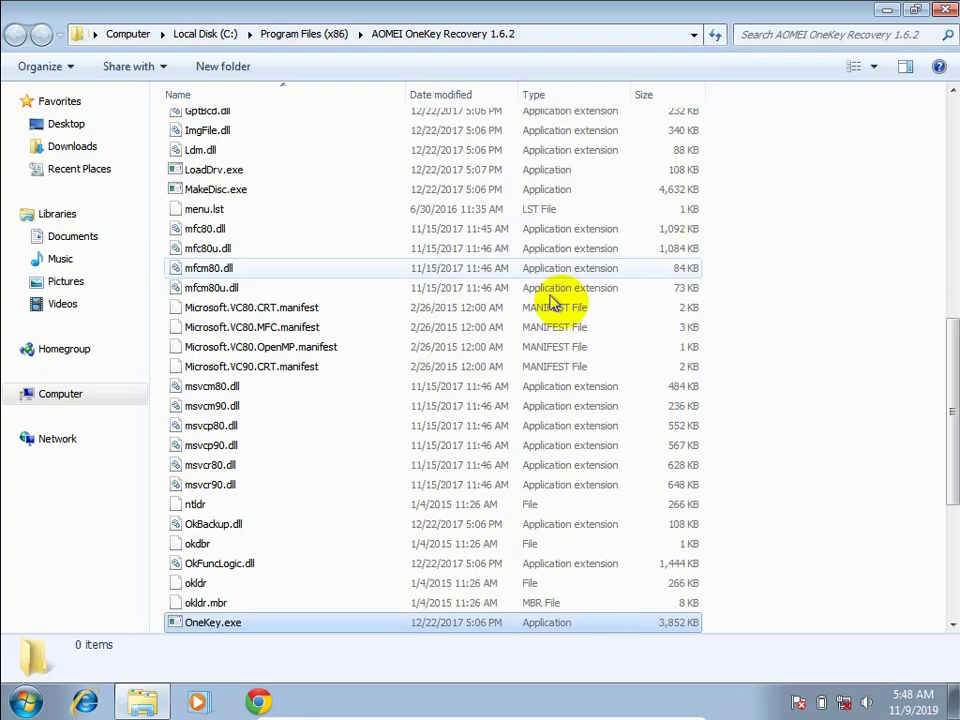
right_click(825, 210)
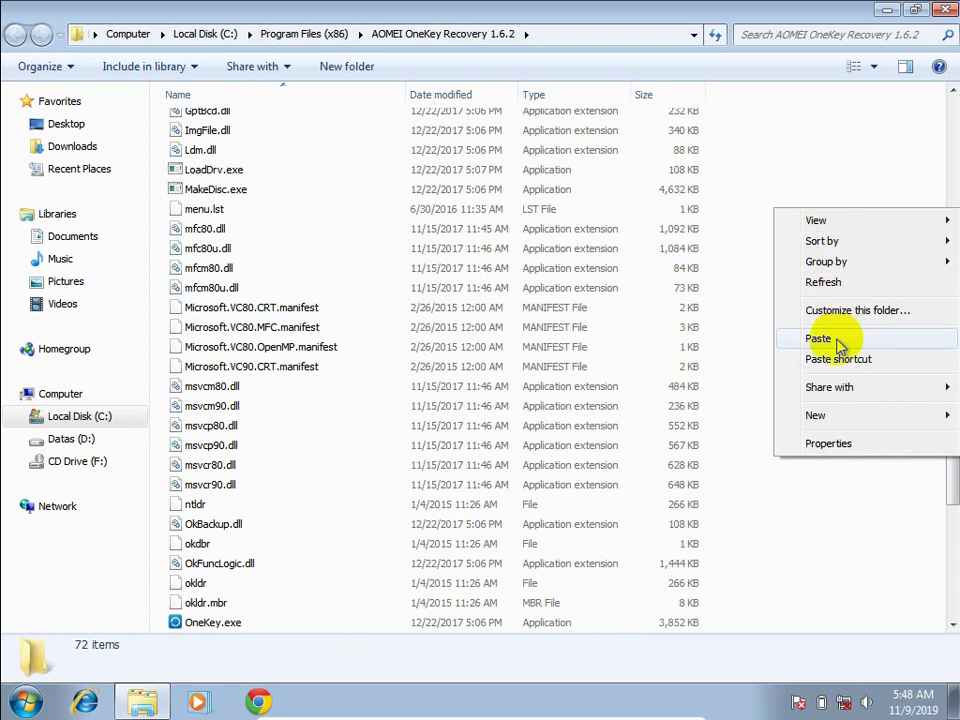
left_click(836, 341)
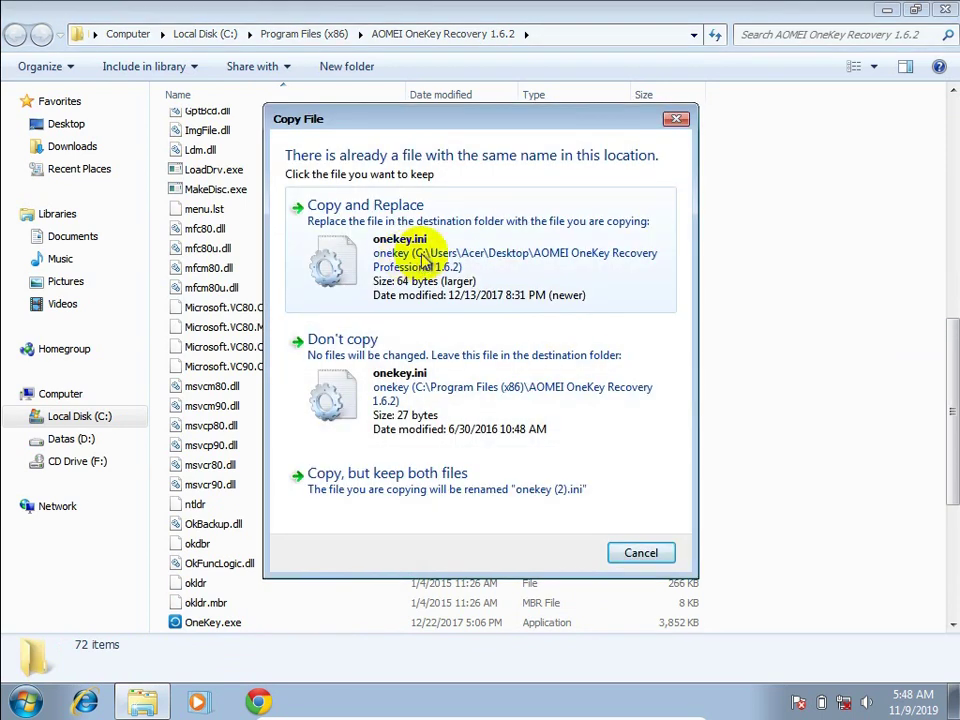
left_click(423, 252)
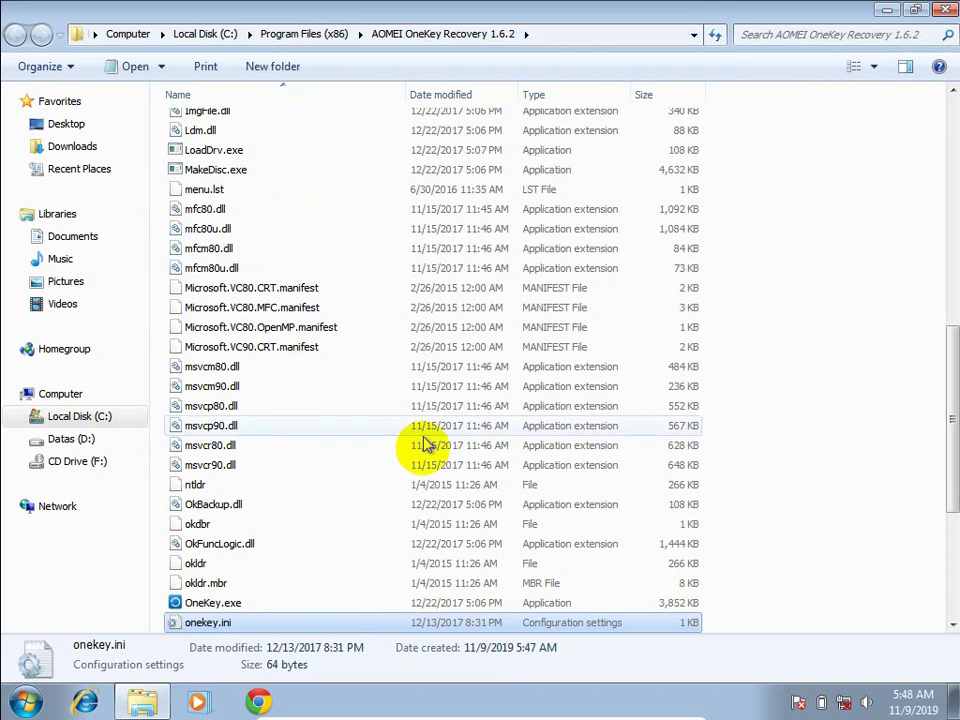
left_click(945, 14)
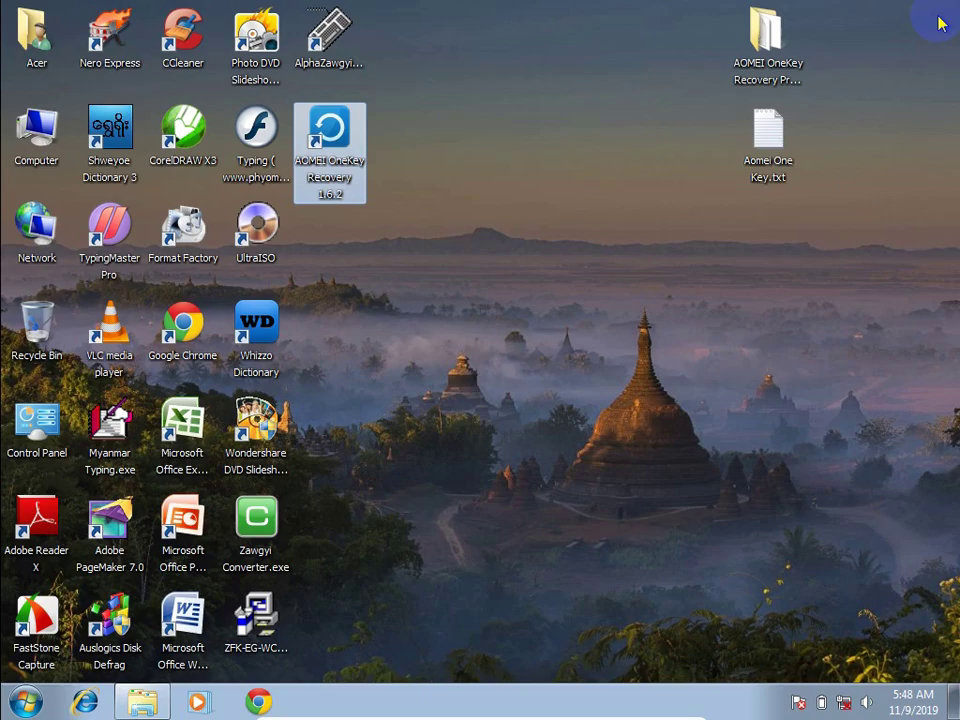
- Launch and close AOMEI OneKey Recovery Professional, then open Computer and select Local Disk (C:)
double_click(330, 135)
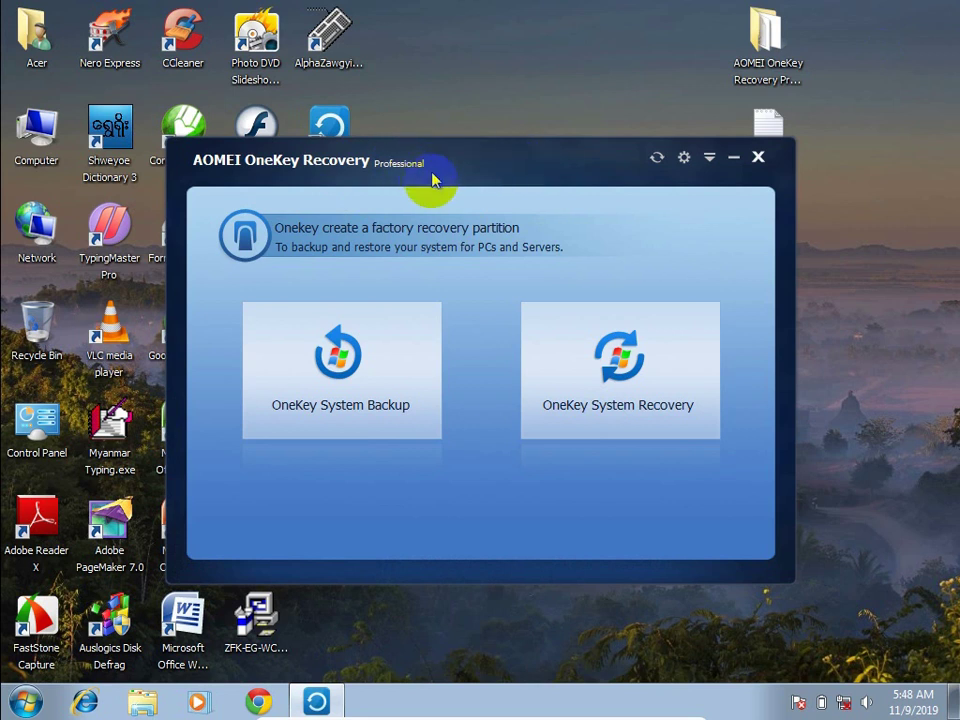
left_click(757, 163)
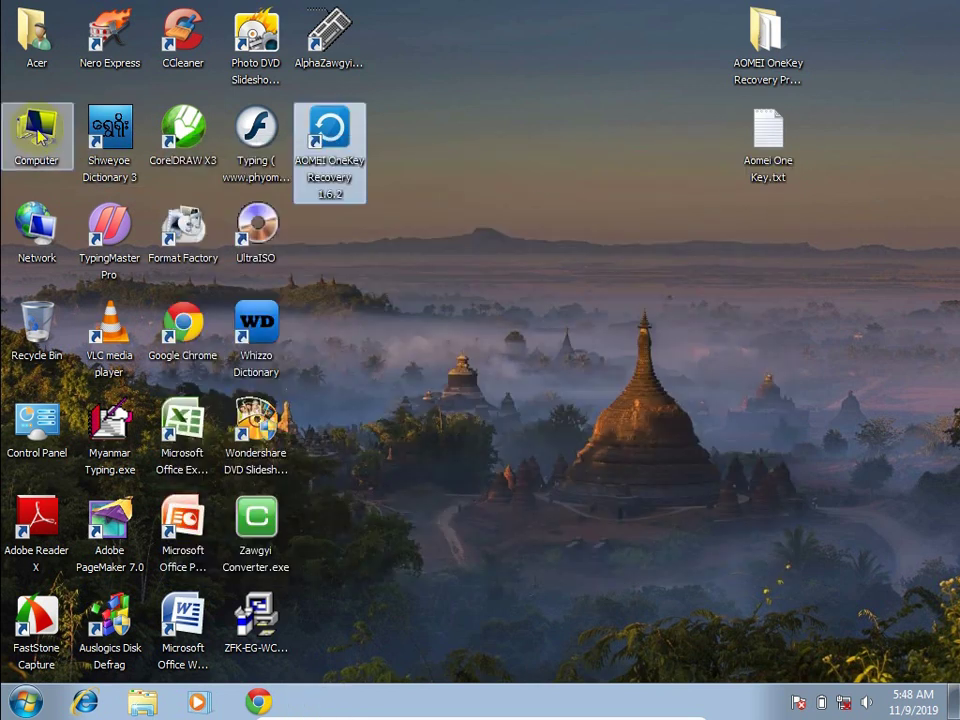
double_click(37, 135)
left_click(279, 165)
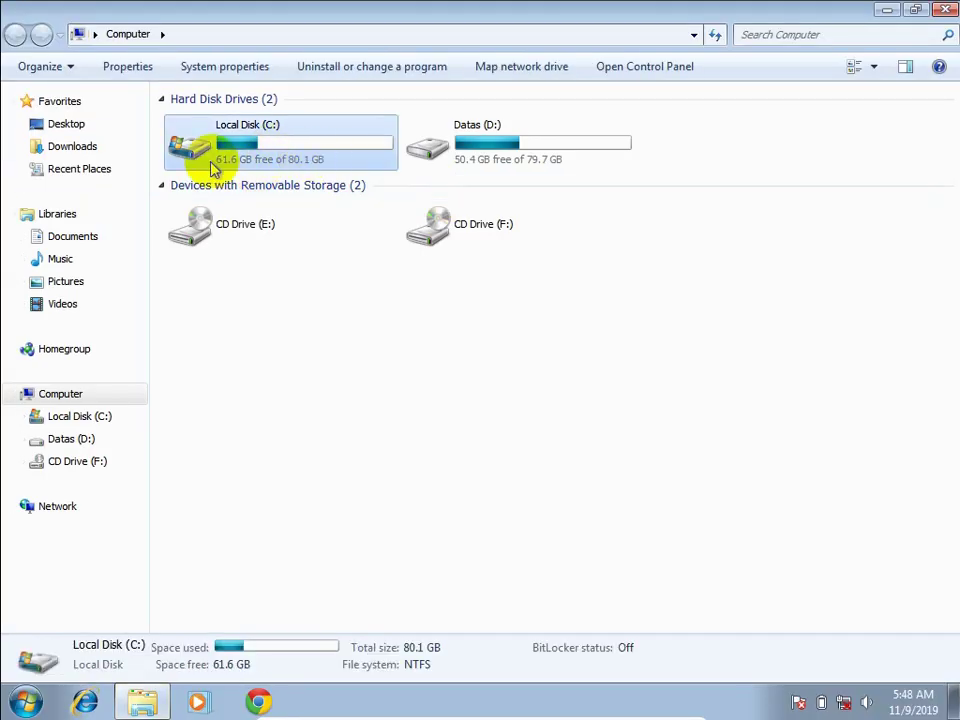
- Check free space on Datas (D:) and Local Disk (C:), then close the Computer window
left_click(505, 169)
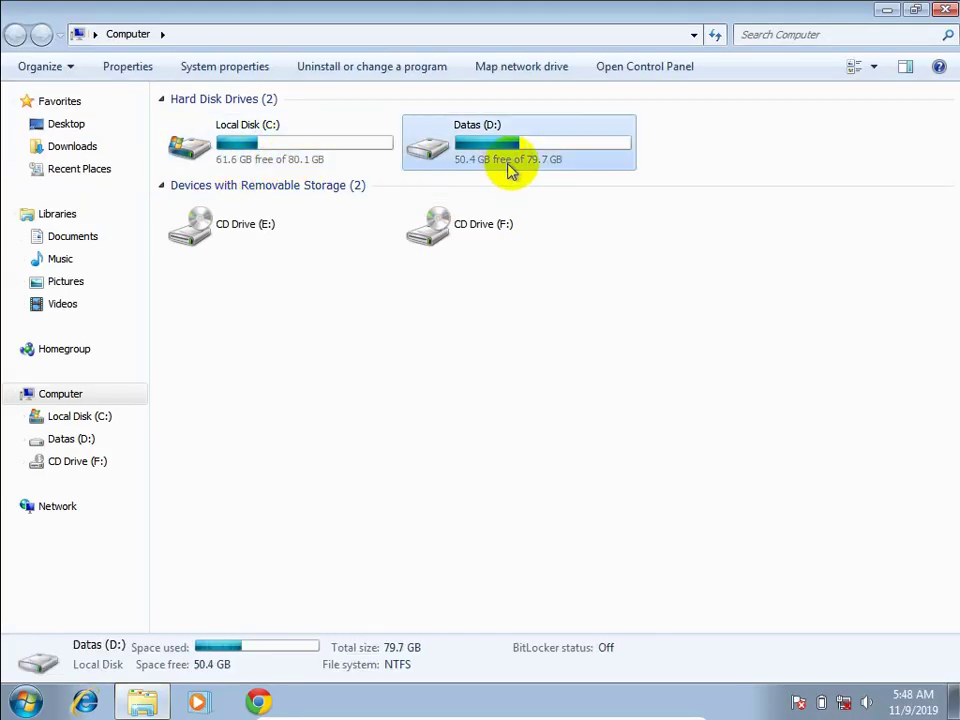
left_click(345, 165)
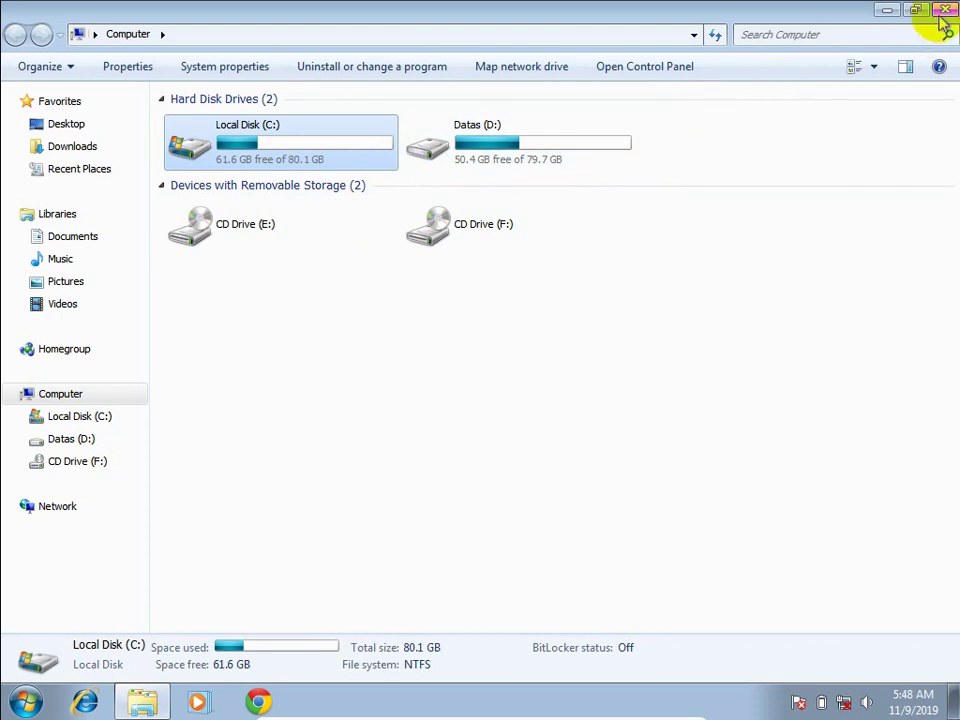
left_click(944, 12)
right_click(34, 150)
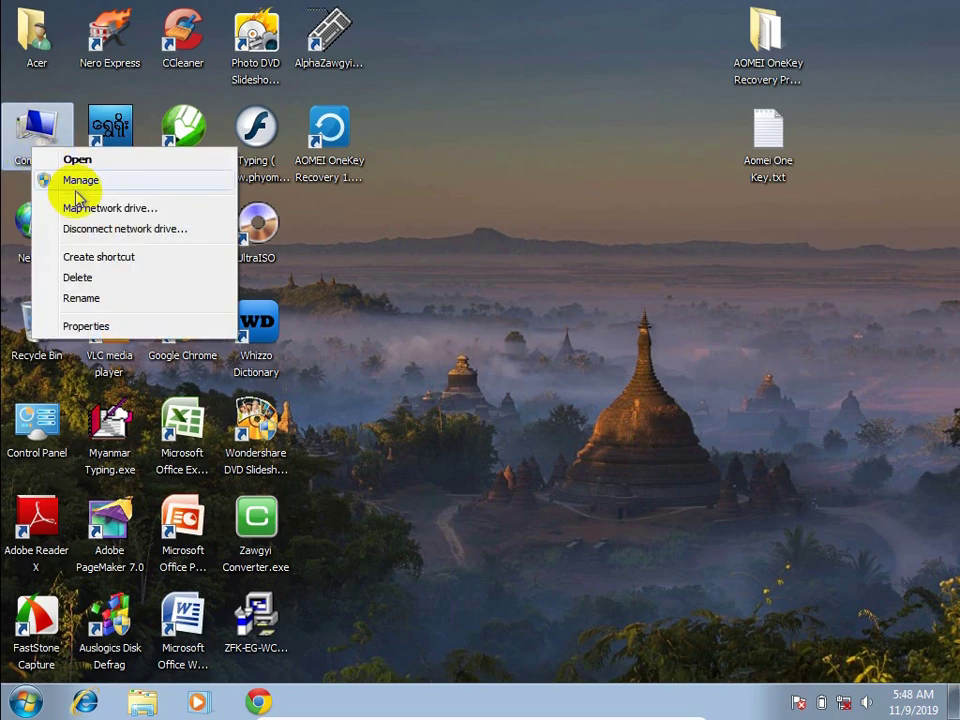
left_click(80, 182)
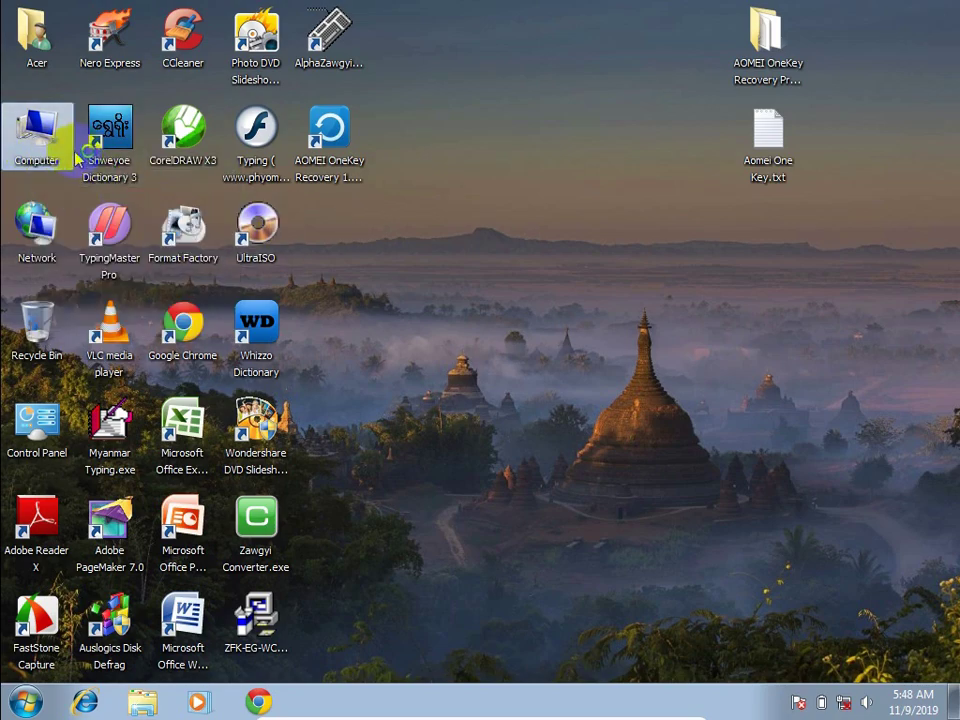
left_click(428, 318)
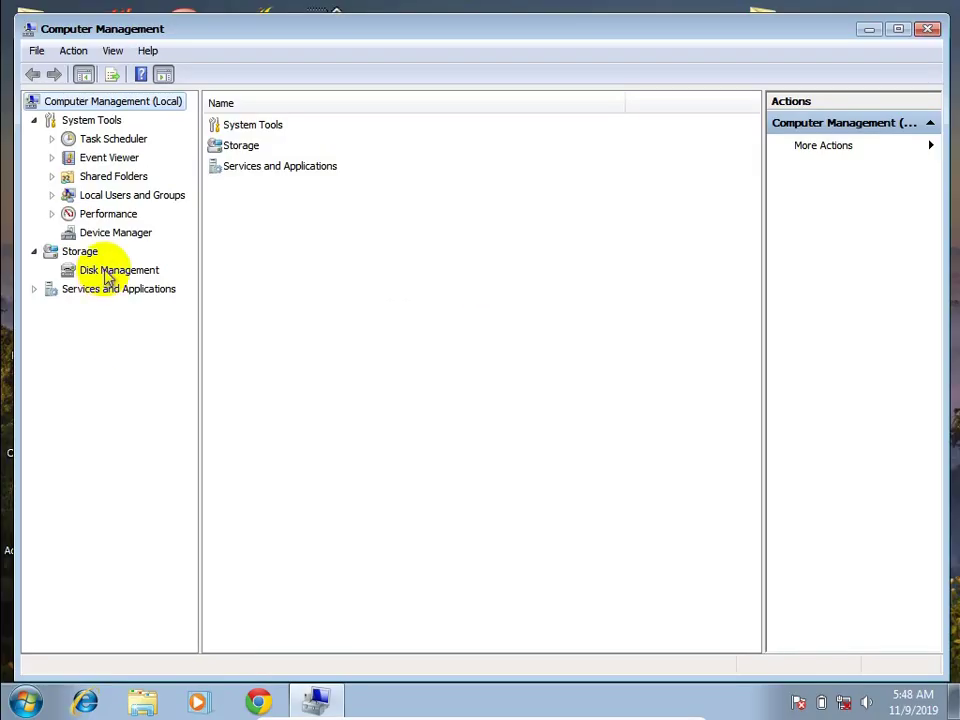
left_click(110, 271)
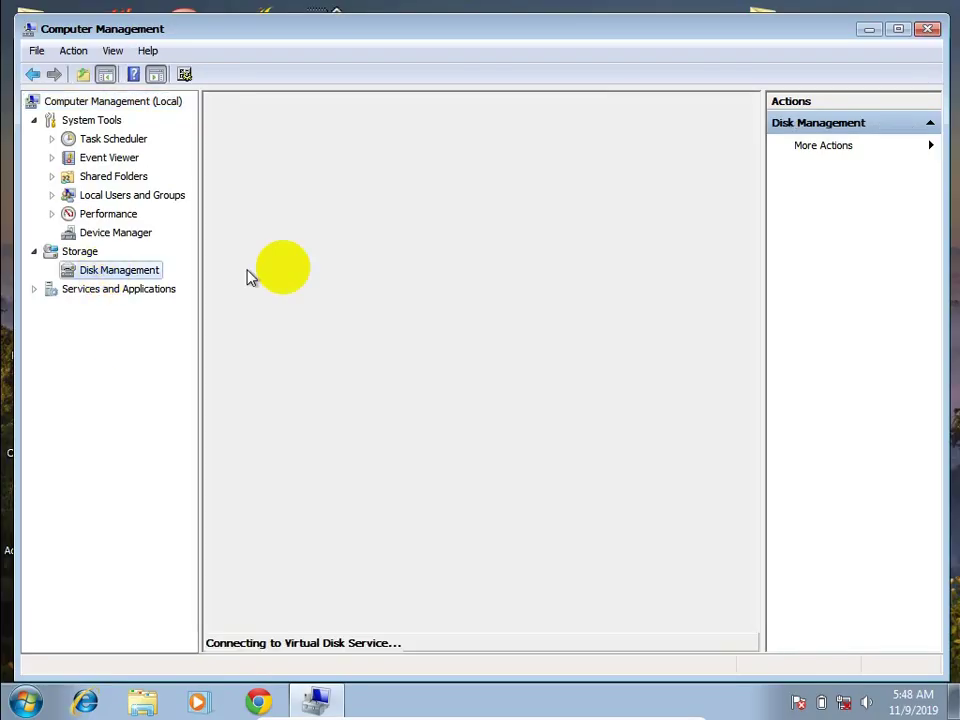
left_click(899, 31)
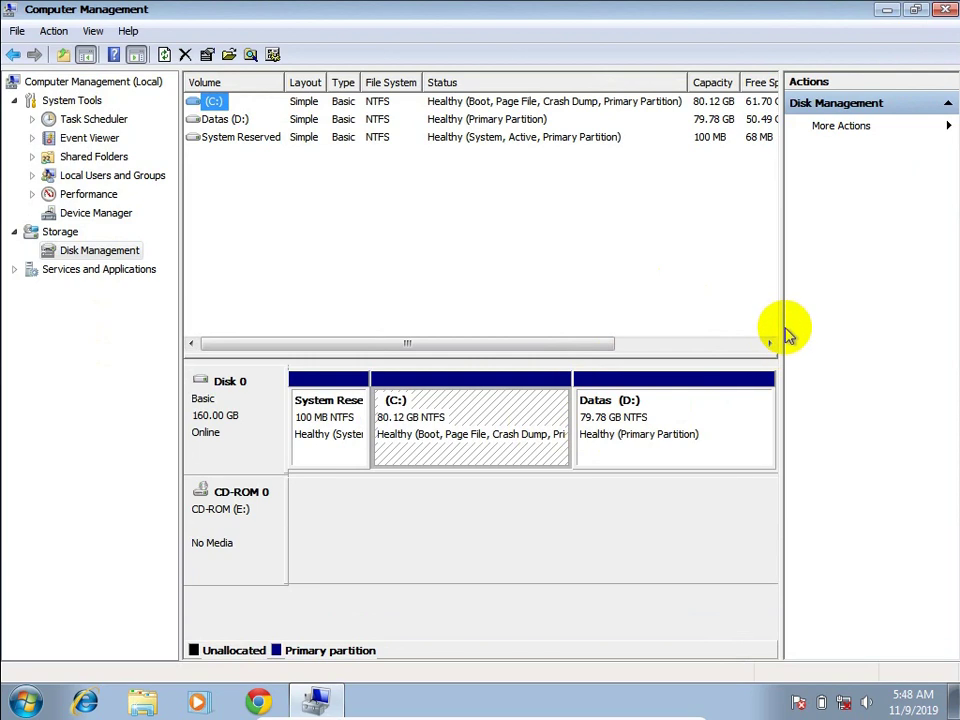
left_click_drag(781, 326, 900, 336)
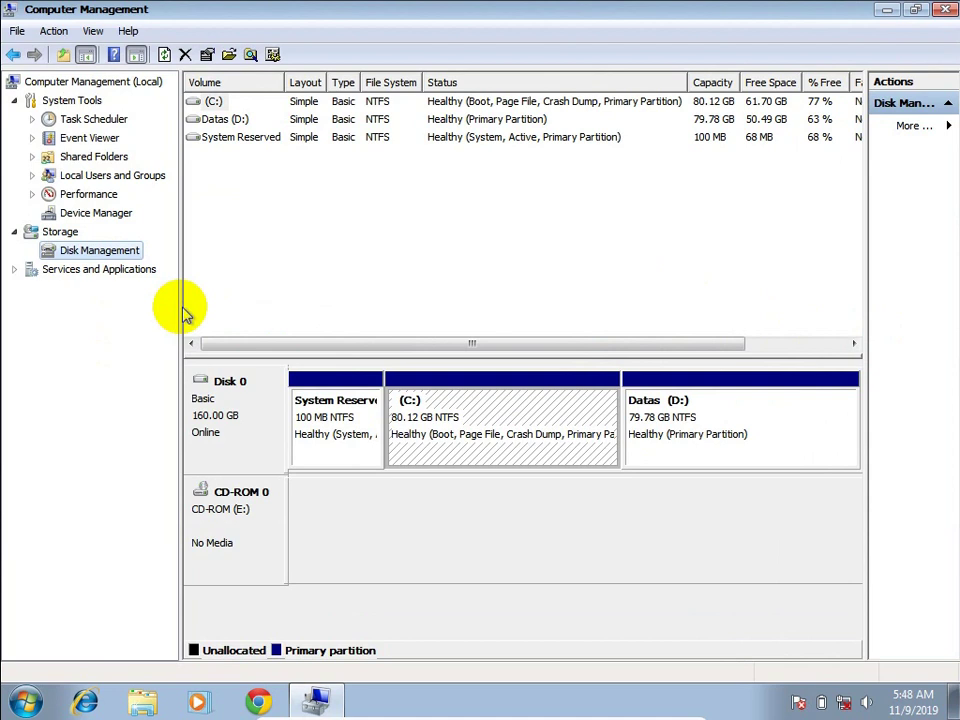
left_click_drag(180, 307, 66, 306)
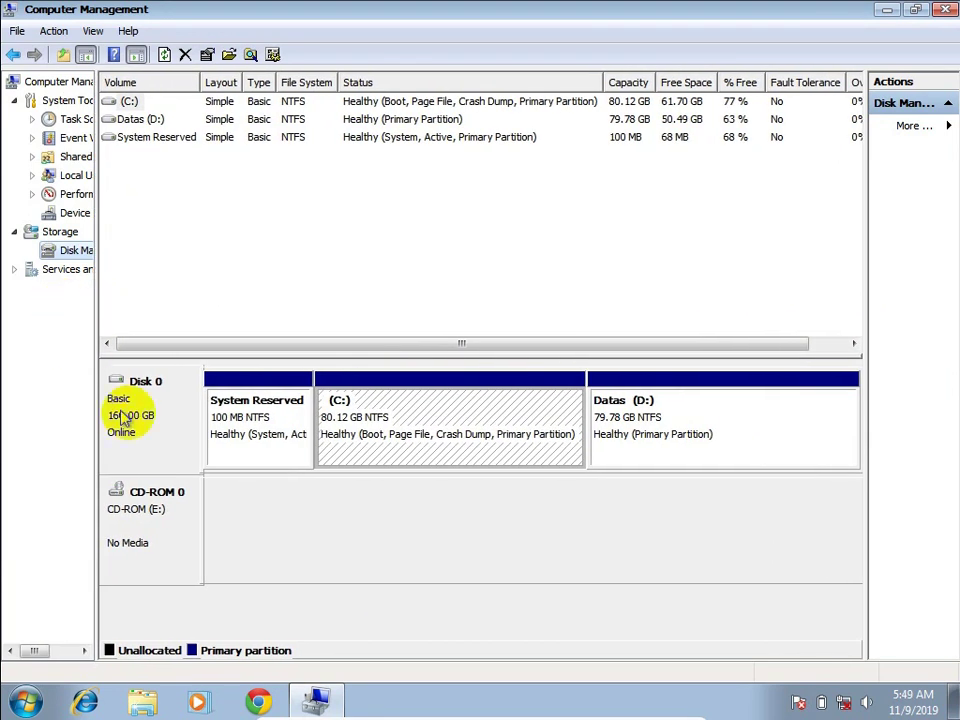
left_click(120, 425)
left_click(378, 432)
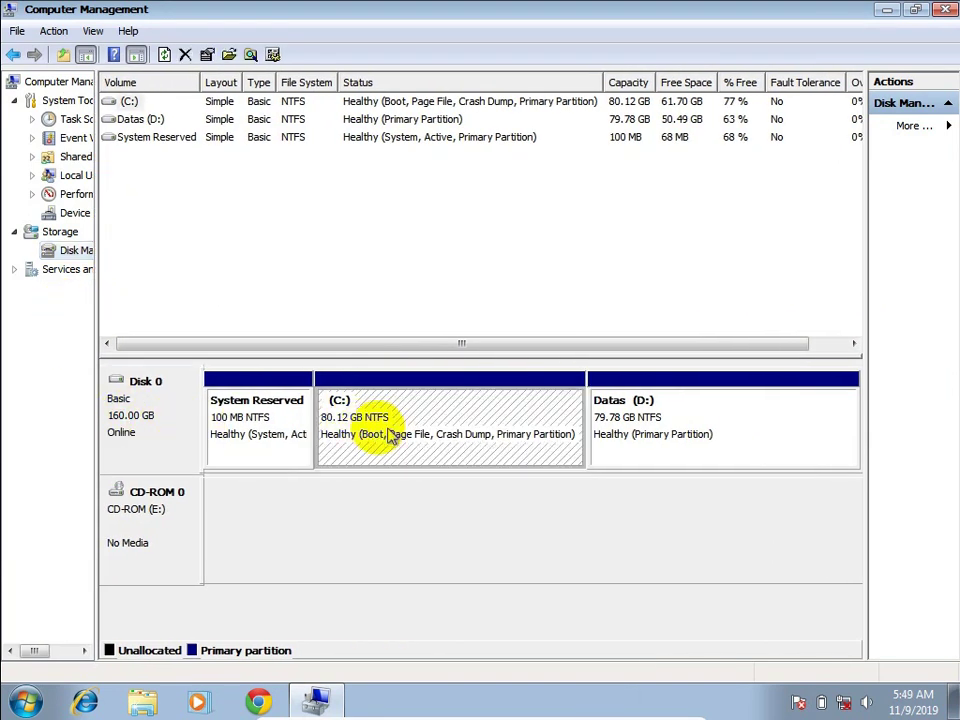
left_click(640, 434)
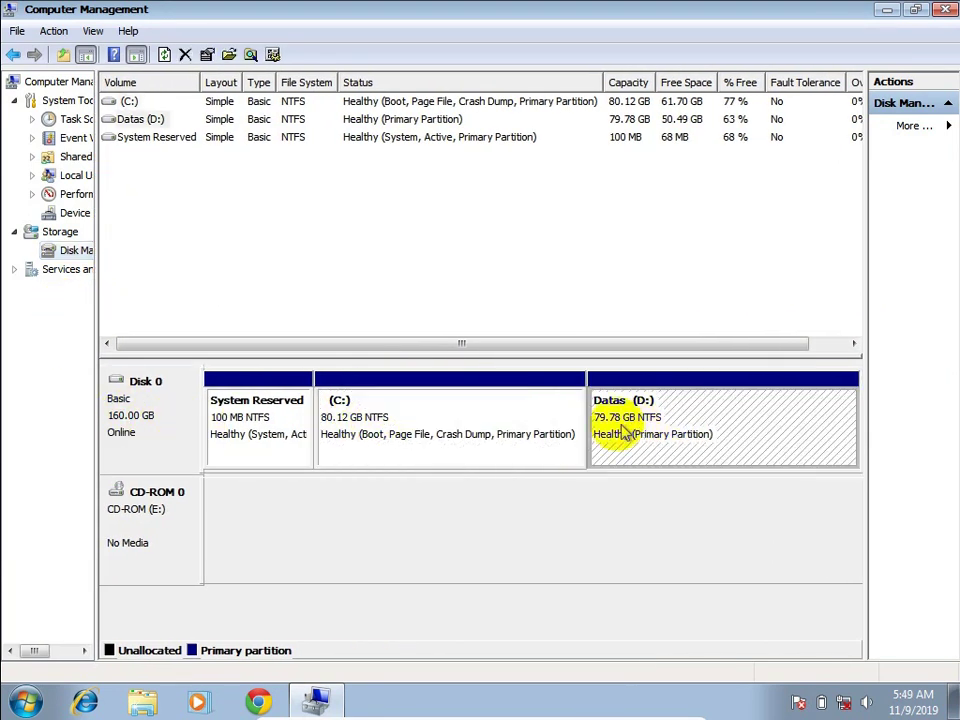
left_click(471, 423)
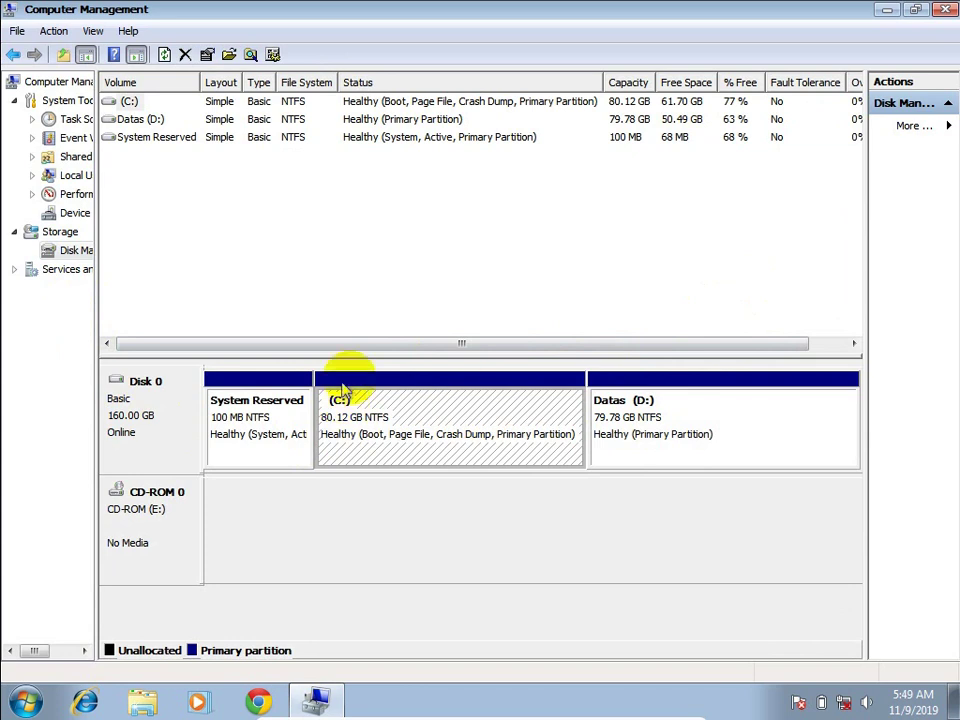
left_click(886, 9)
left_click_drag(404, 31, 30, 695)
left_click(369, 422)
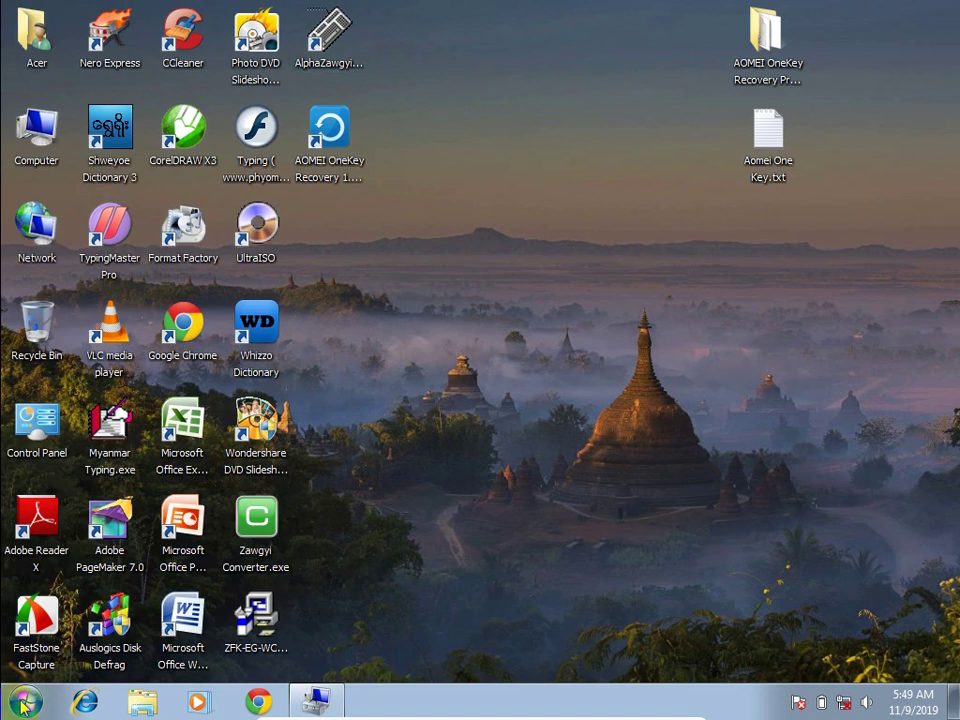
right_click(567, 147)
left_click(608, 191)
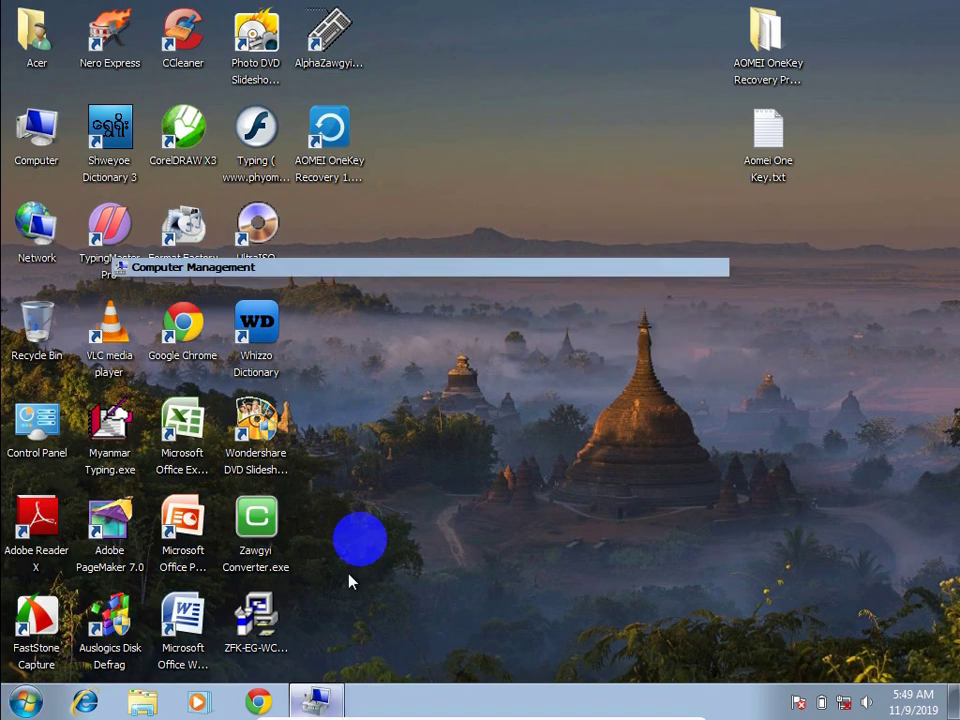
left_click(305, 700)
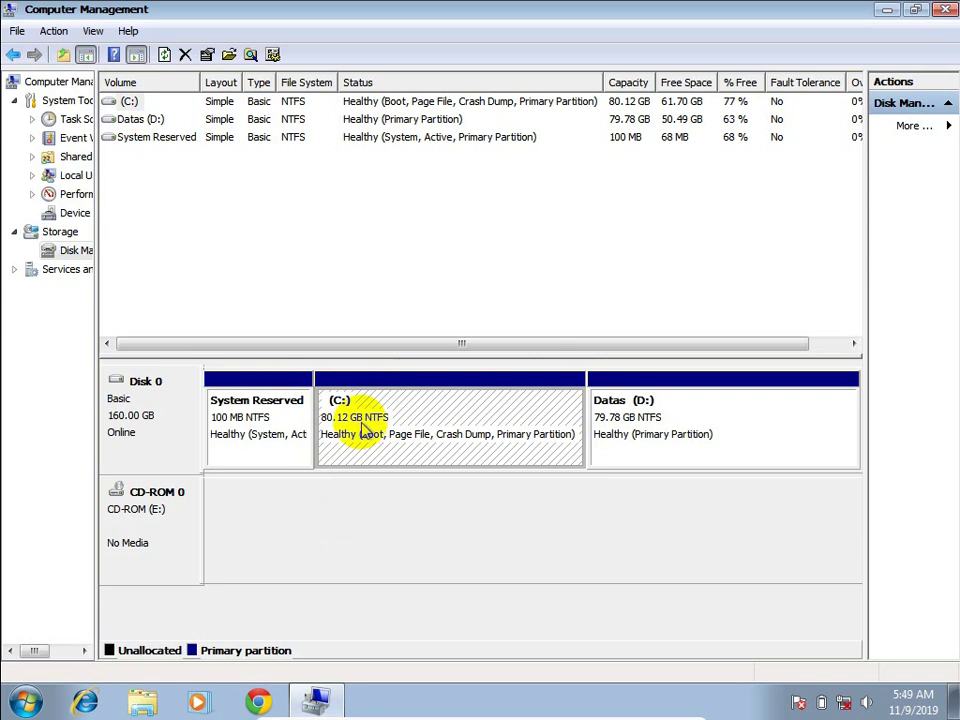
left_click(260, 410)
left_click(420, 409)
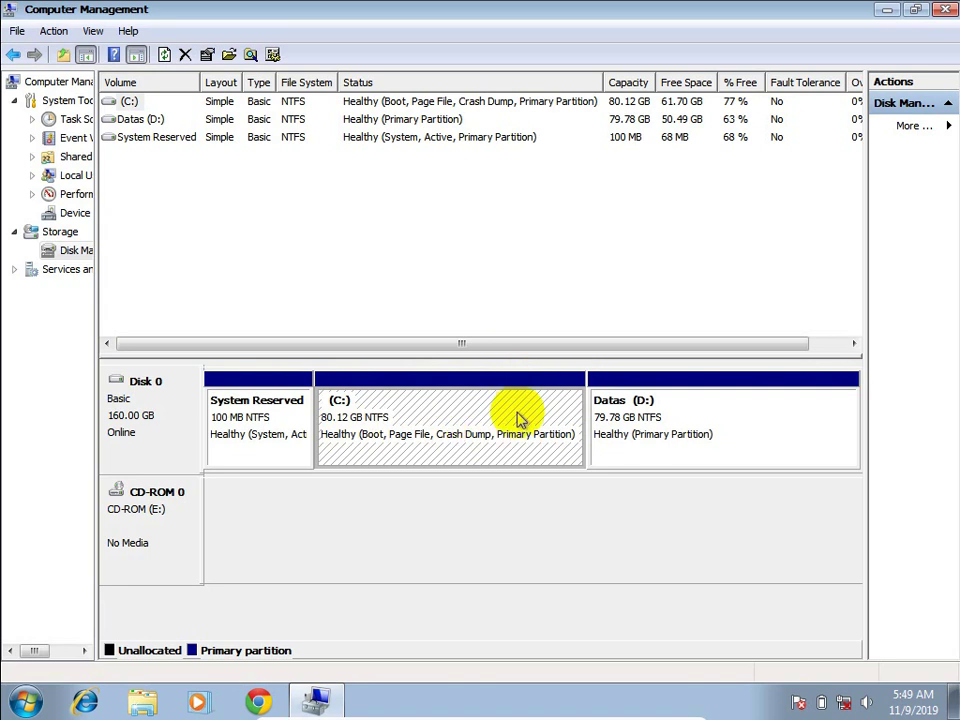
left_click(945, 14)
right_click(414, 226)
left_click(455, 280)
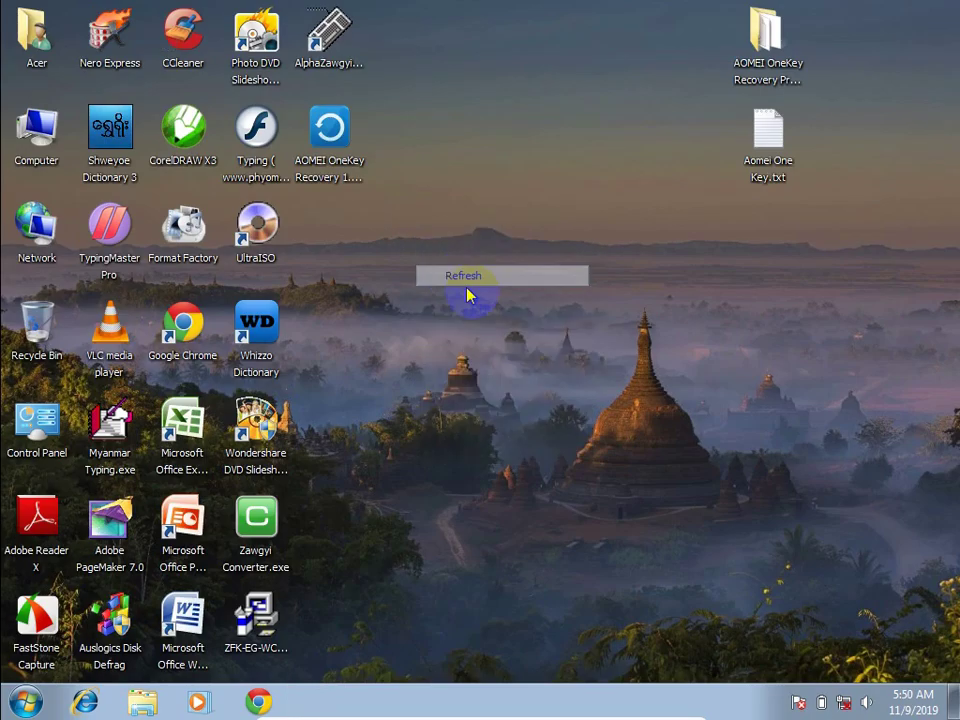
- Launch AOMEI OneKey Recovery from the desktop and choose OneKey System Backup
double_click(333, 141)
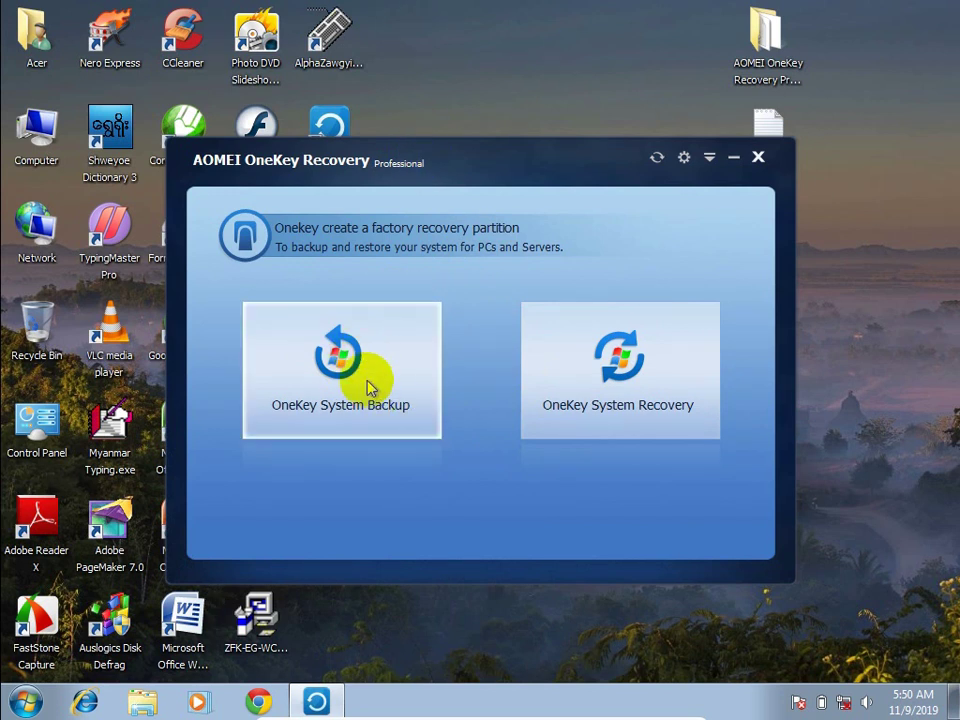
left_click_drag(322, 5, 185, 125)
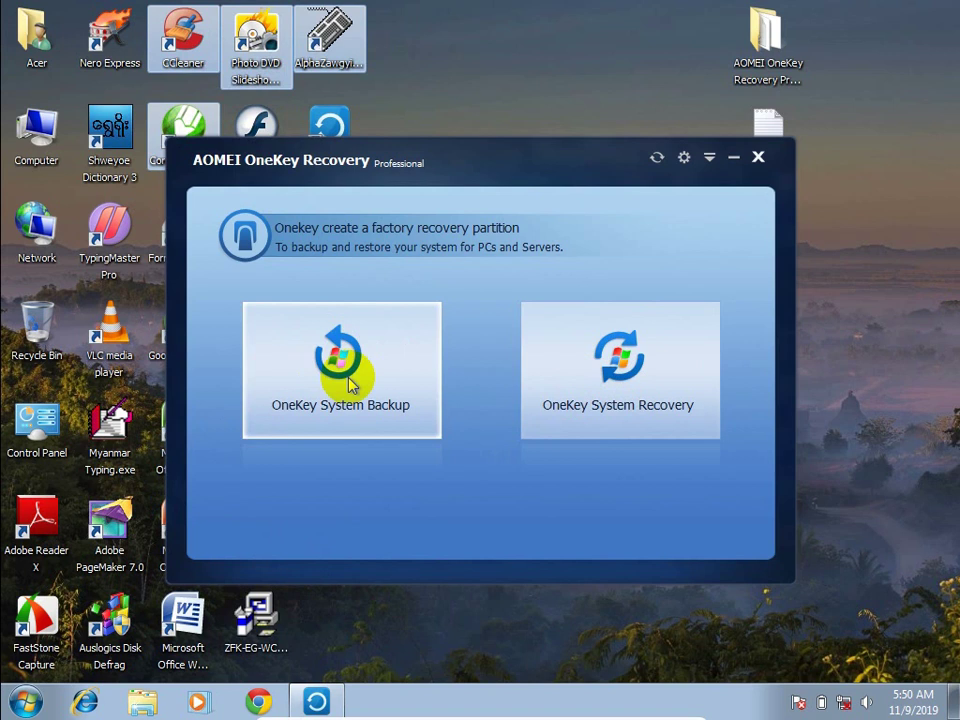
left_click(350, 385)
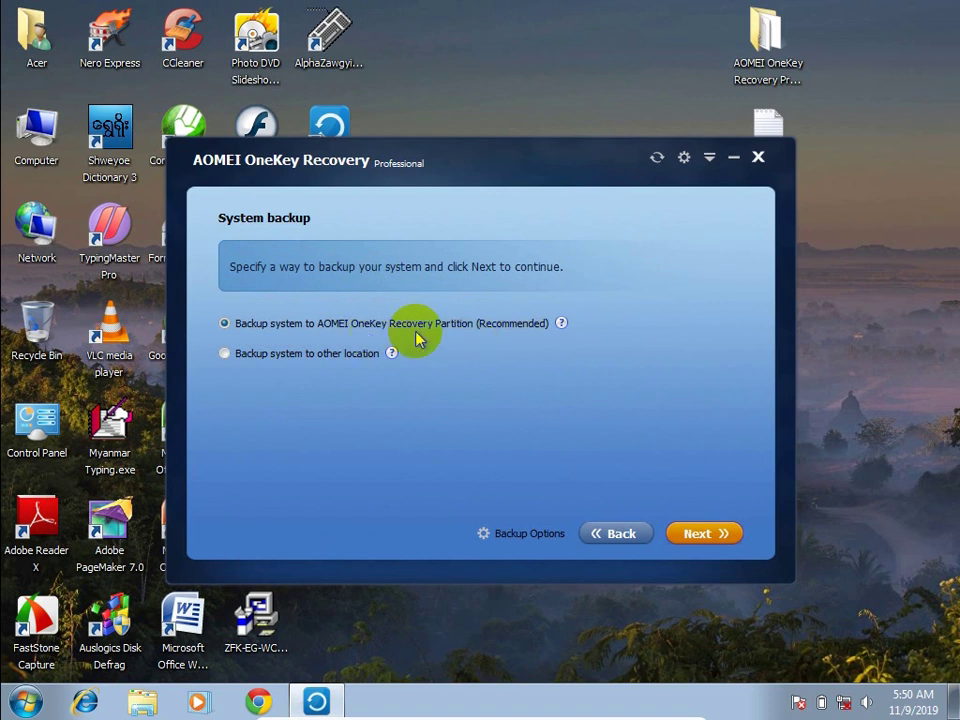
- Keep the recommended recovery partition option, pick C: (80.12 GB), start the backup and confirm the reboot
left_click(703, 536)
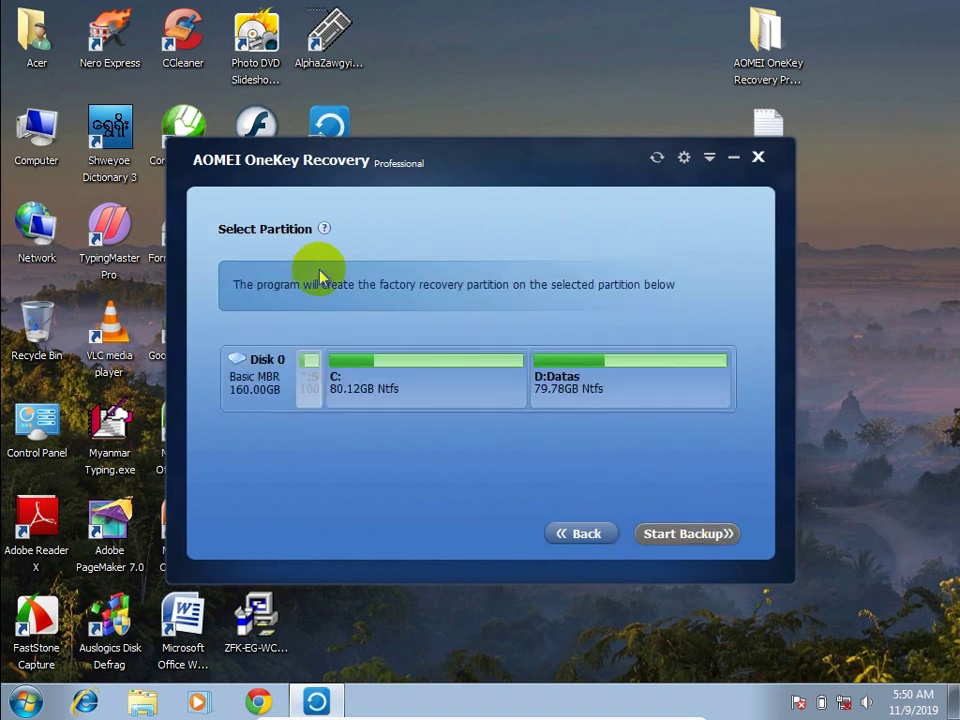
left_click(374, 379)
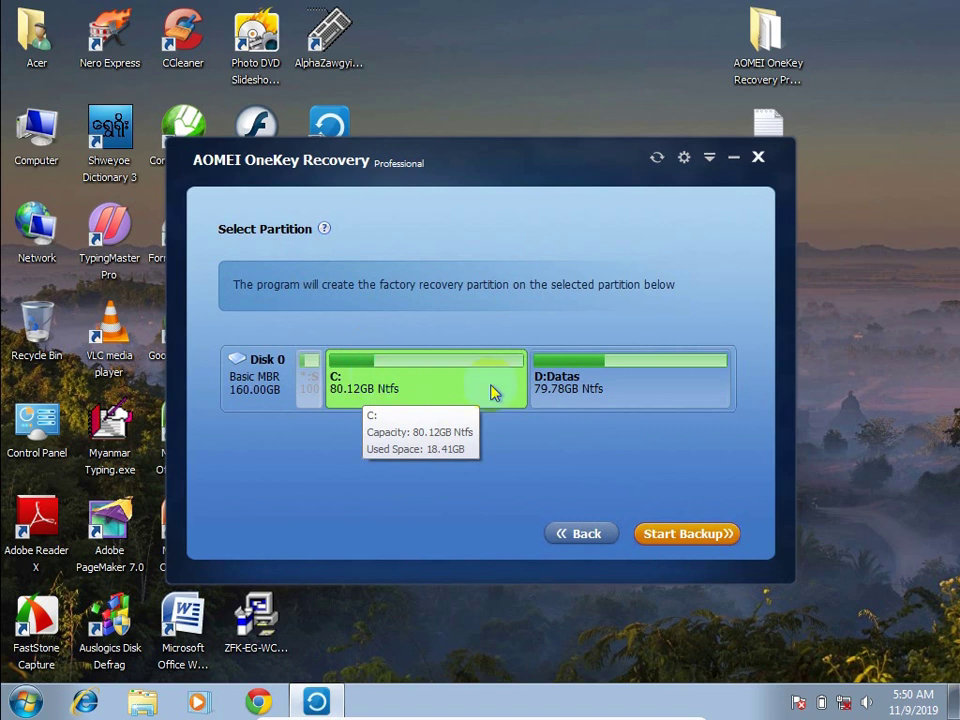
left_click(649, 533)
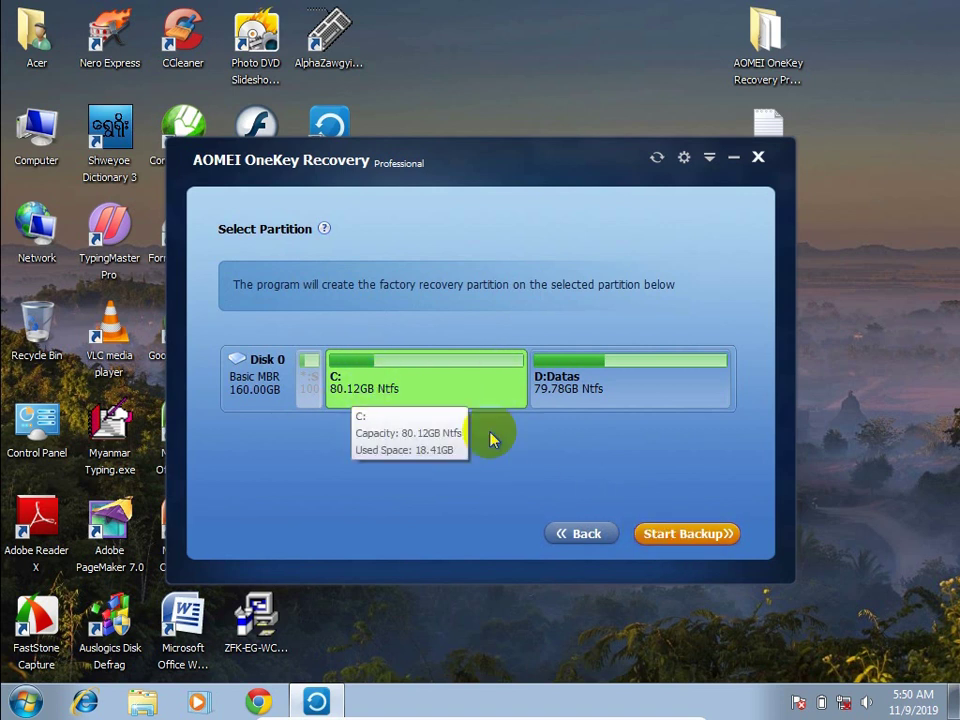
left_click(678, 536)
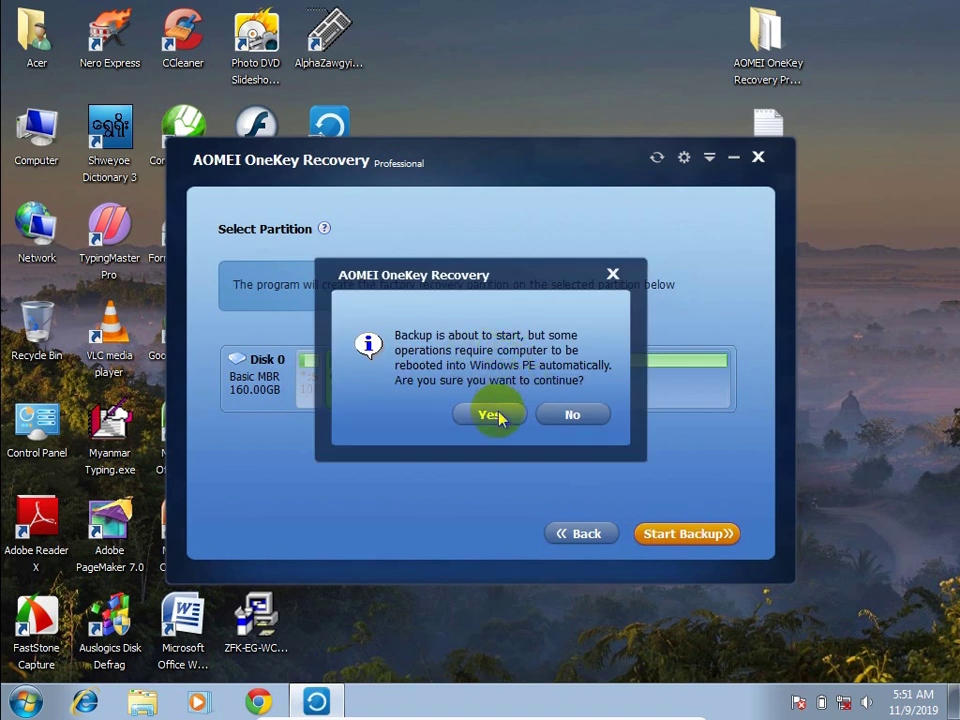
left_click(490, 415)
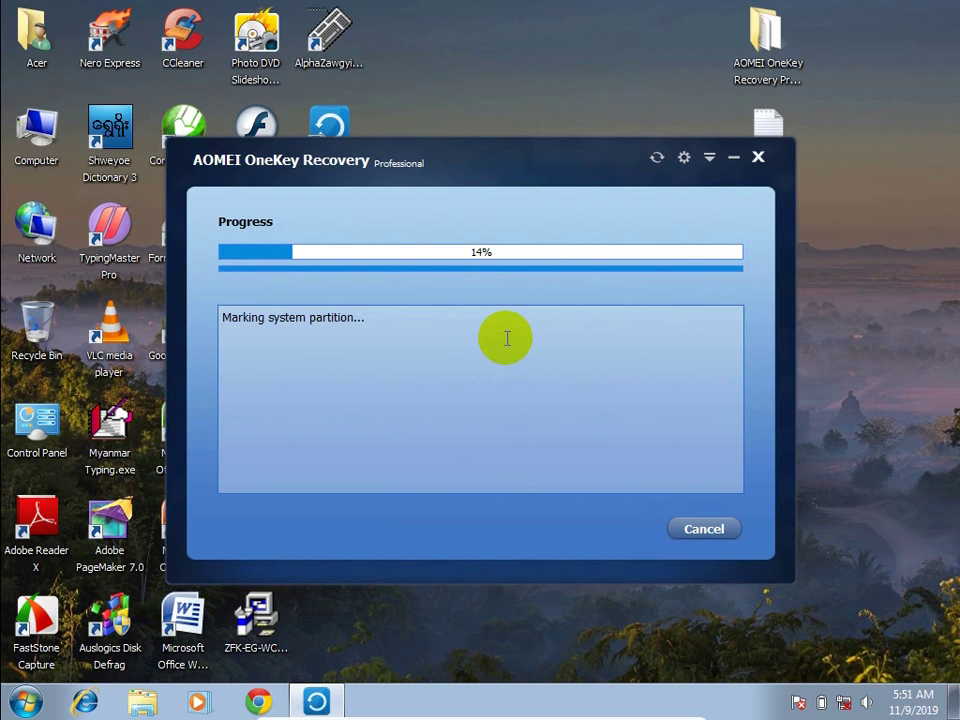
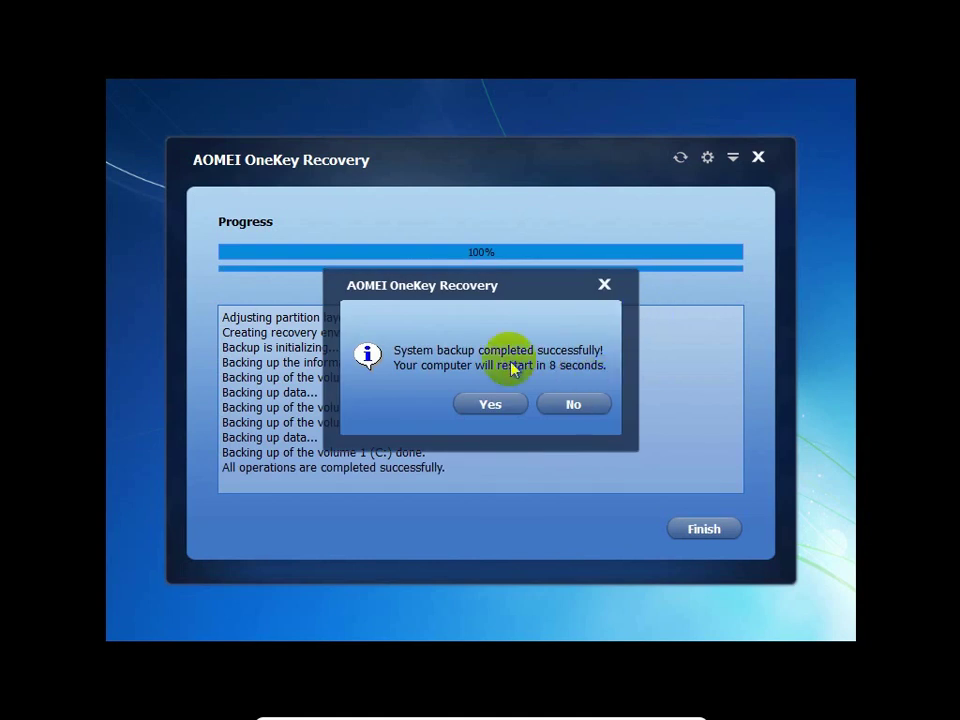
- Move the restart notice up slightly and confirm restarting the computer now
left_click_drag(484, 292, 486, 256)
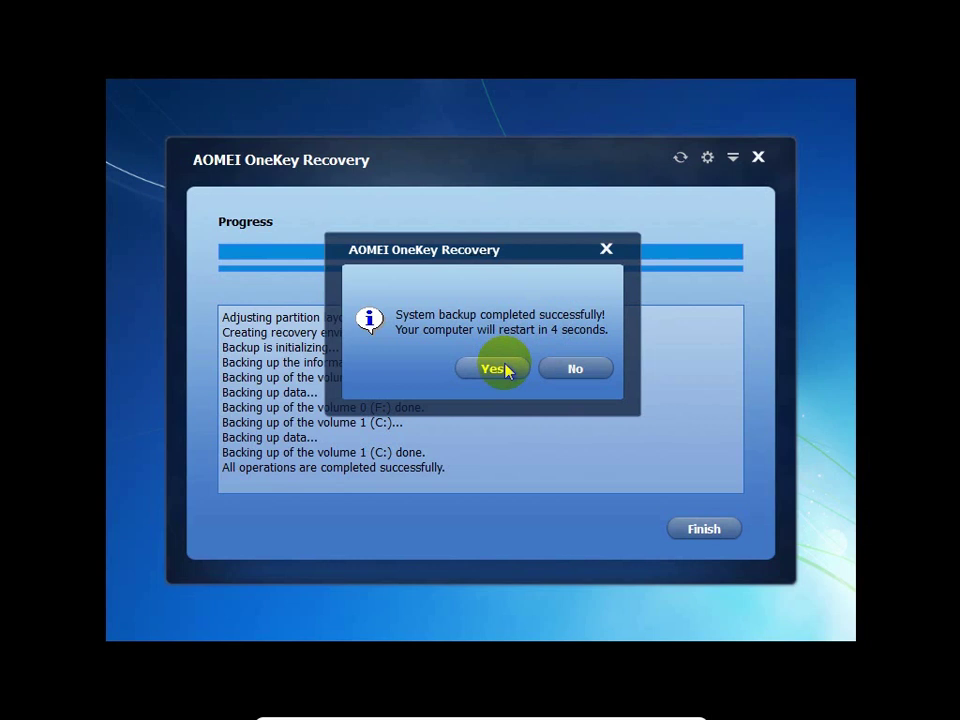
left_click_drag(508, 261, 497, 236)
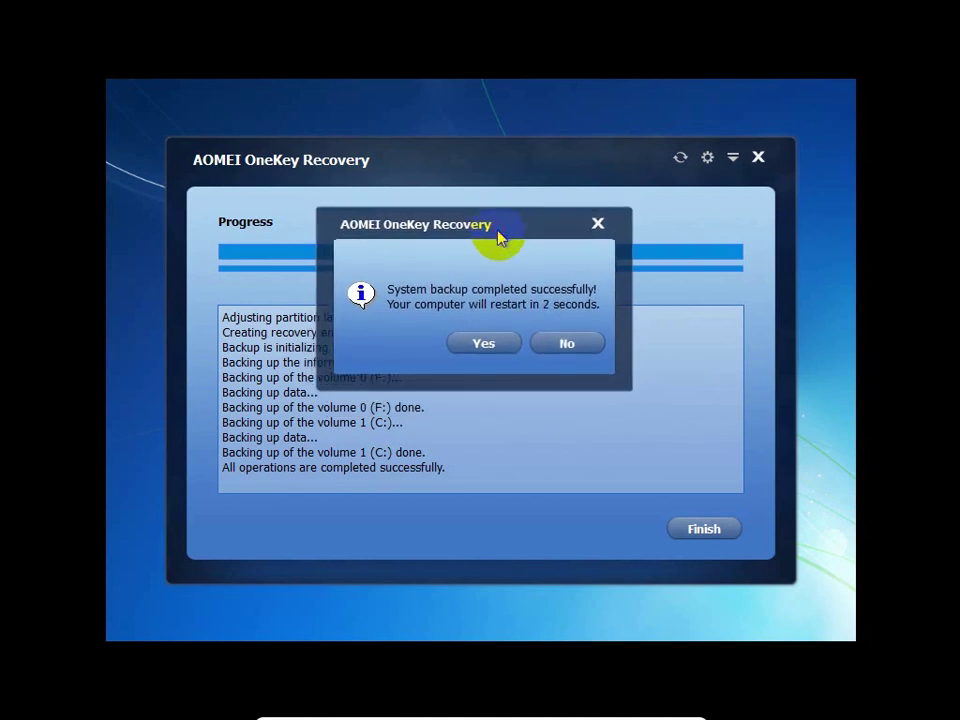
left_click(490, 343)
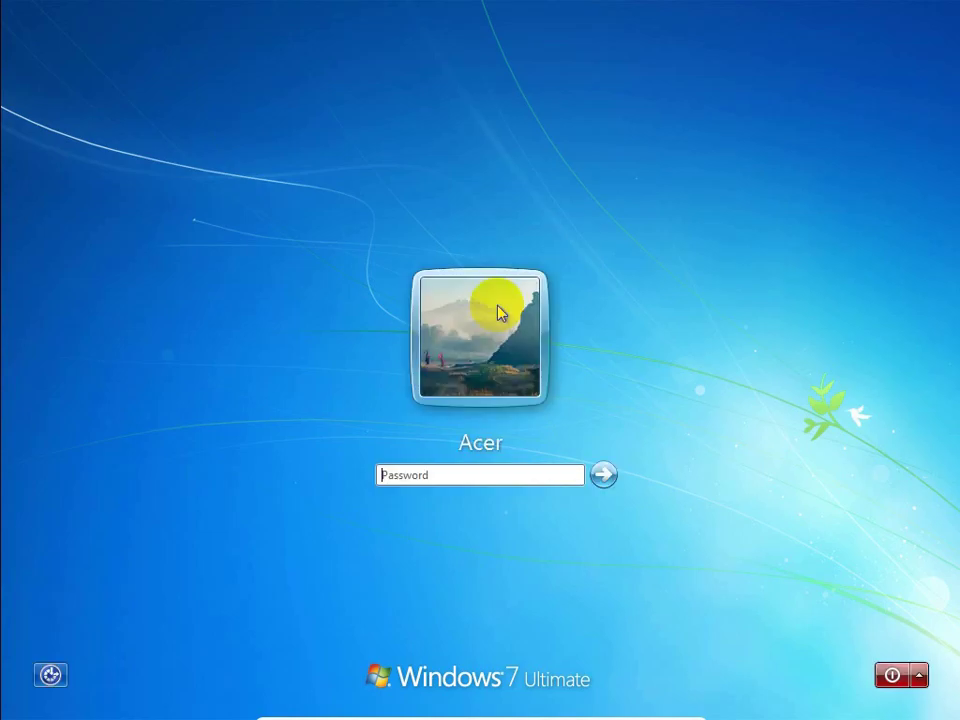
- Log on to the Windows 7 account with its password
type("***")
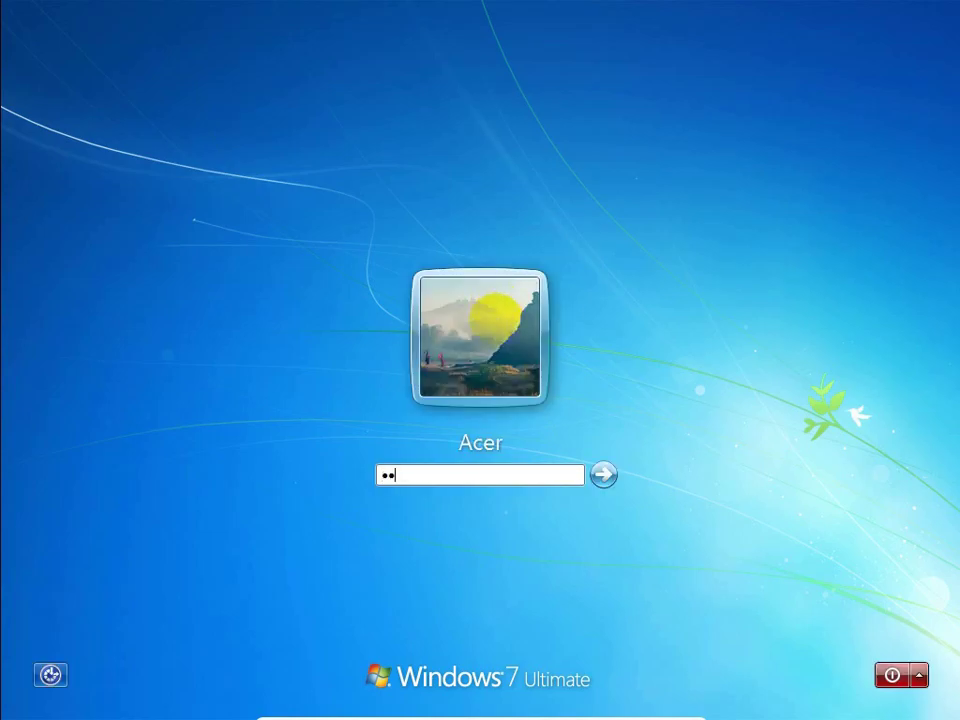
type("******")
key("Return")
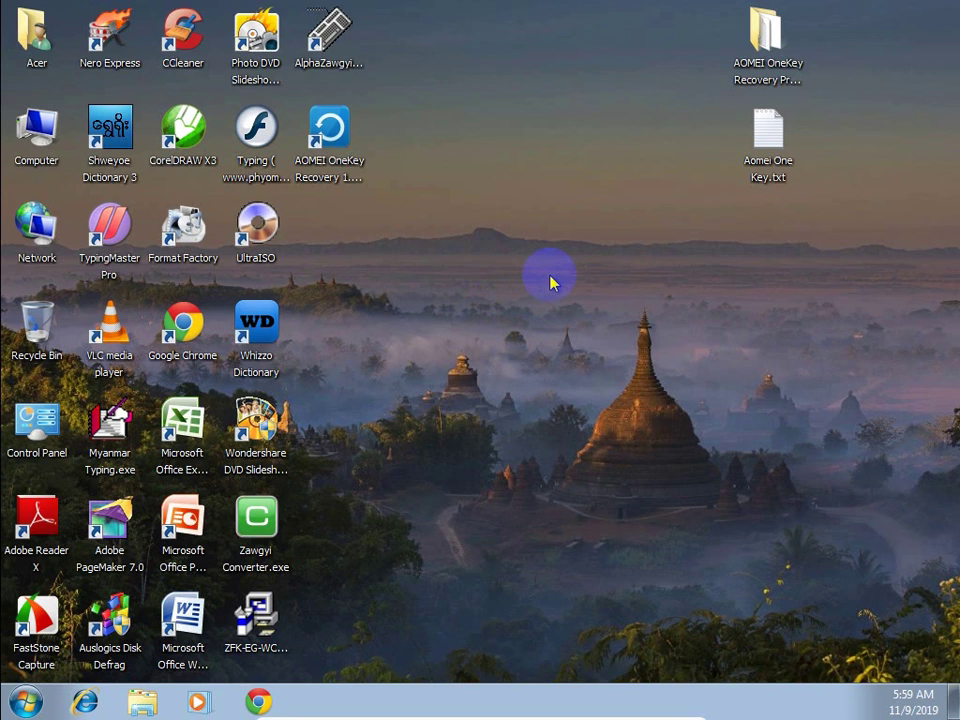
- Refresh the desktop and open Computer to check Local Disk (C:) and the D: drive
right_click(484, 231)
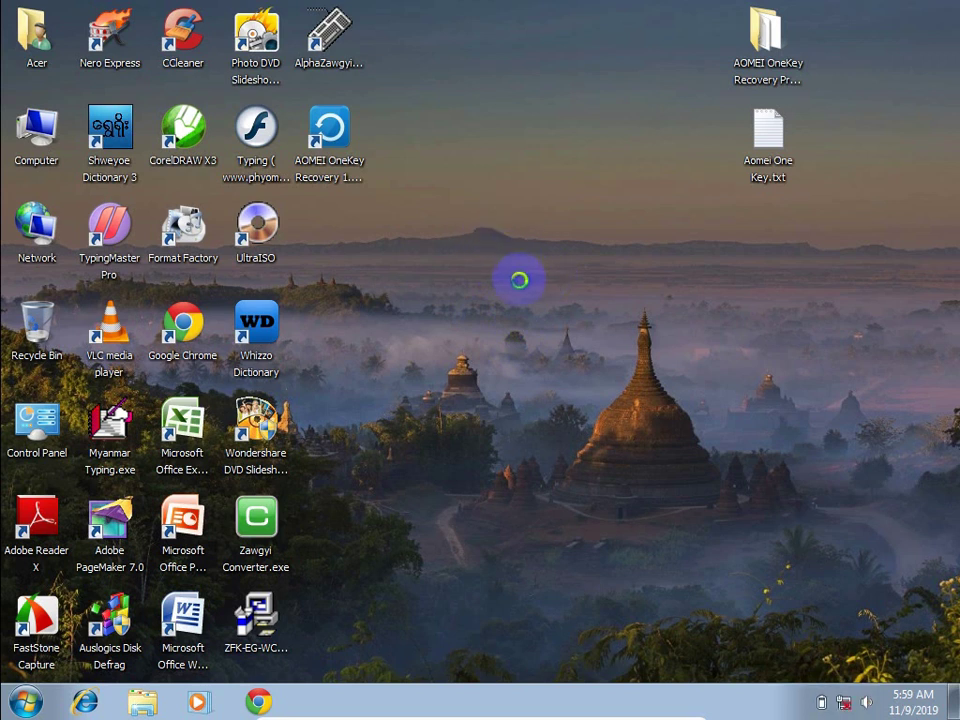
left_click(523, 284)
left_click(330, 130)
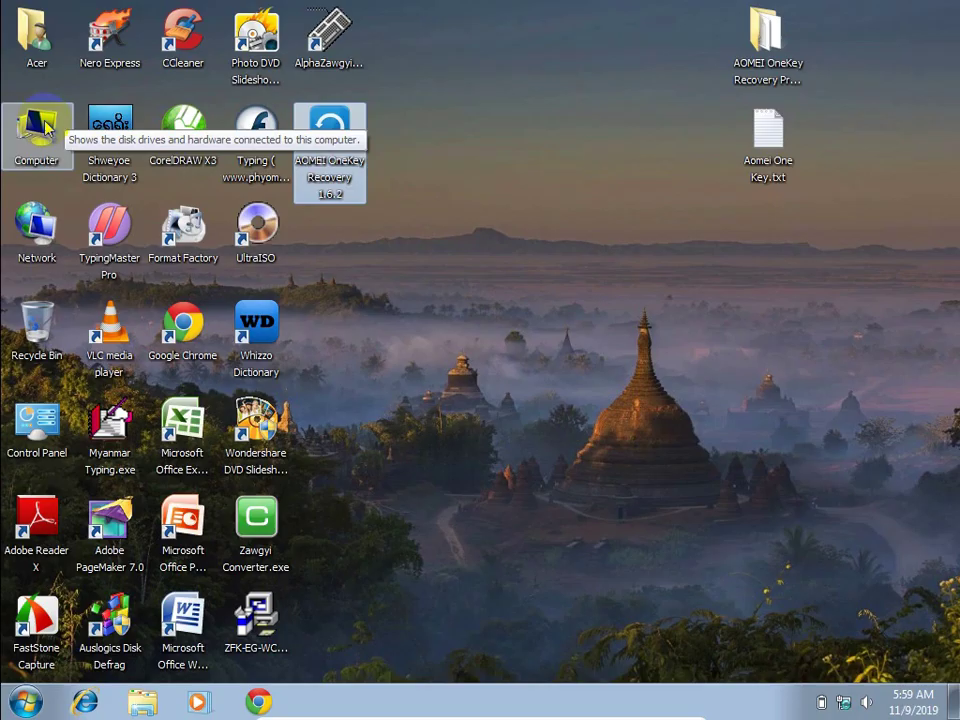
left_click(44, 127)
double_click(44, 127)
left_click(336, 156)
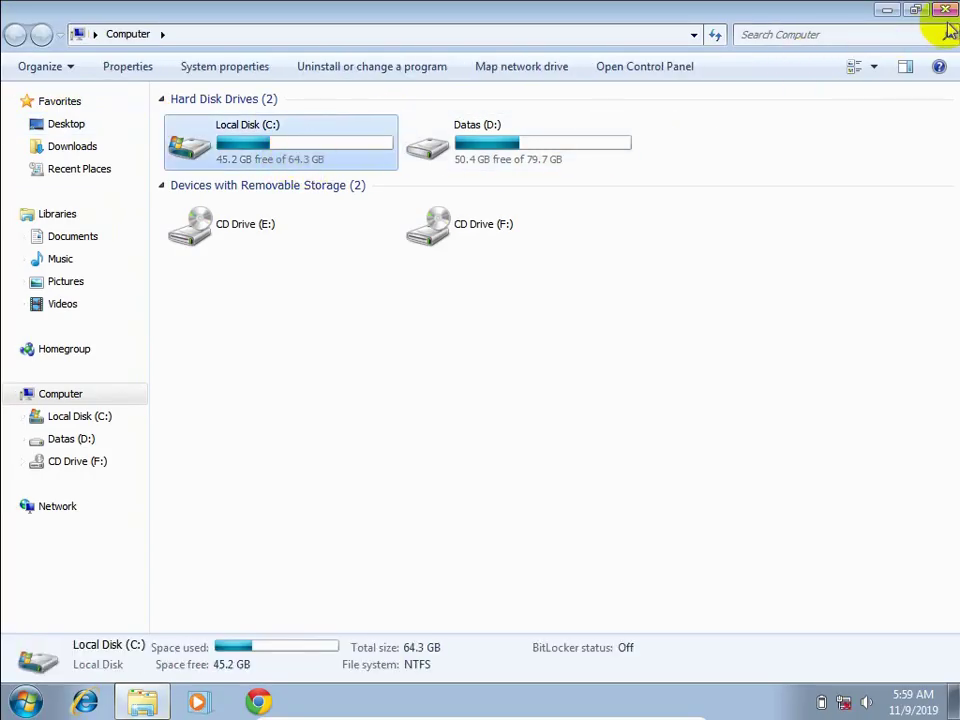
- Close the Computer window and open Computer Management from the Computer icon
left_click(947, 14)
right_click(38, 132)
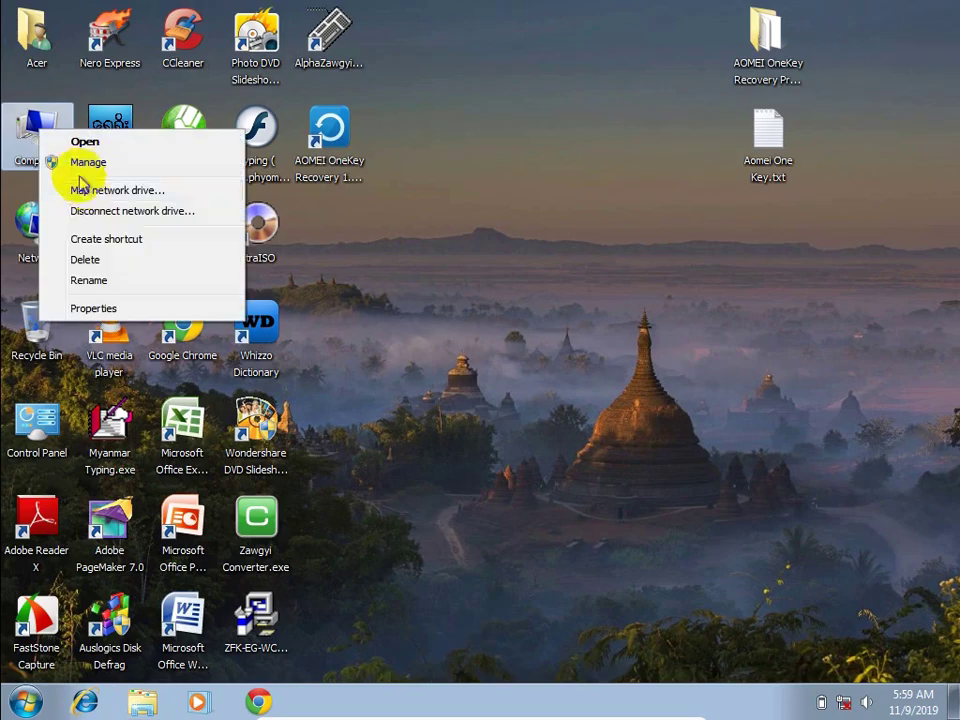
left_click(86, 172)
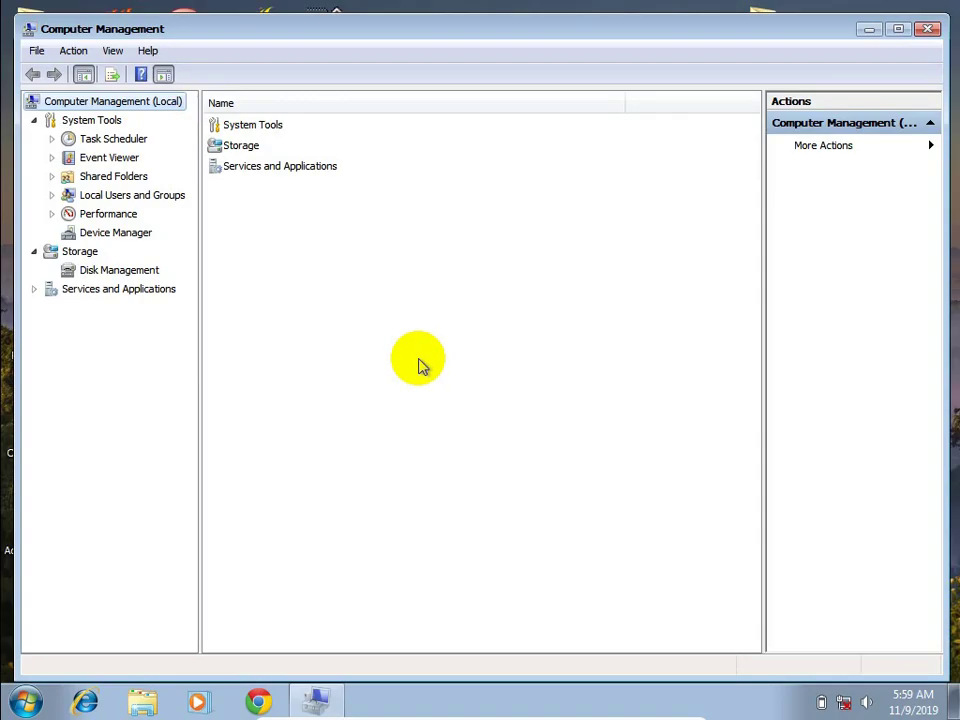
left_click(108, 273)
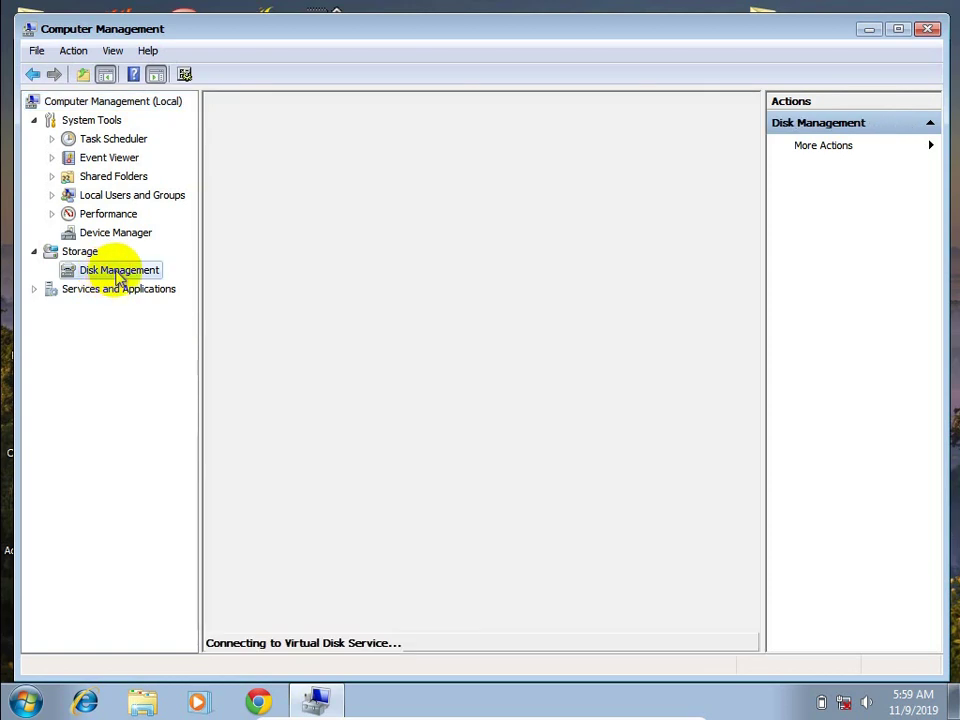
left_click(897, 29)
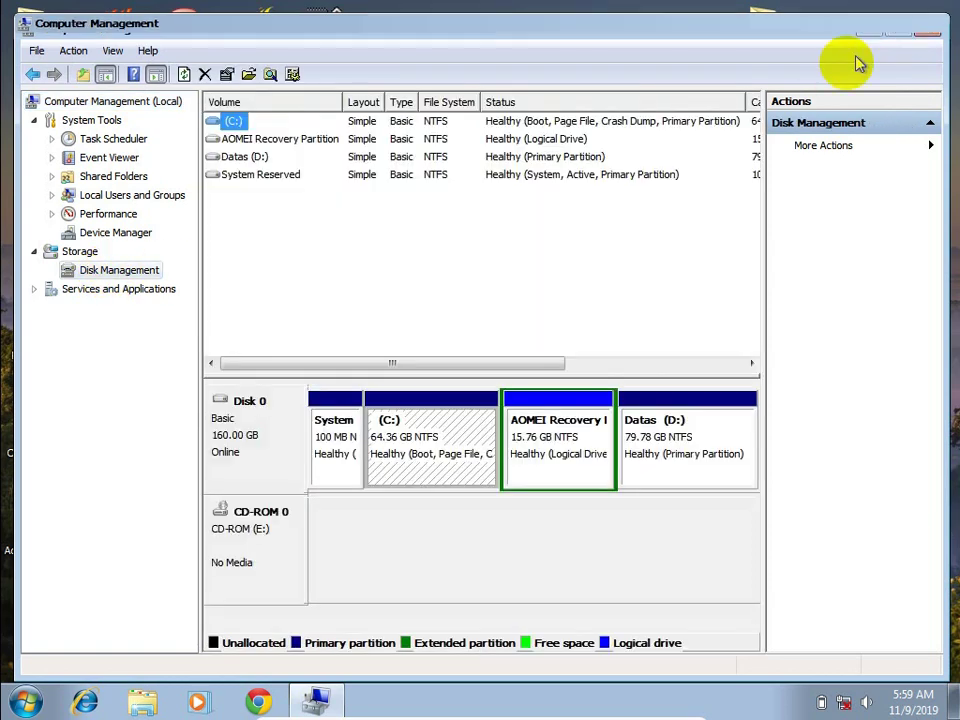
left_click(562, 425)
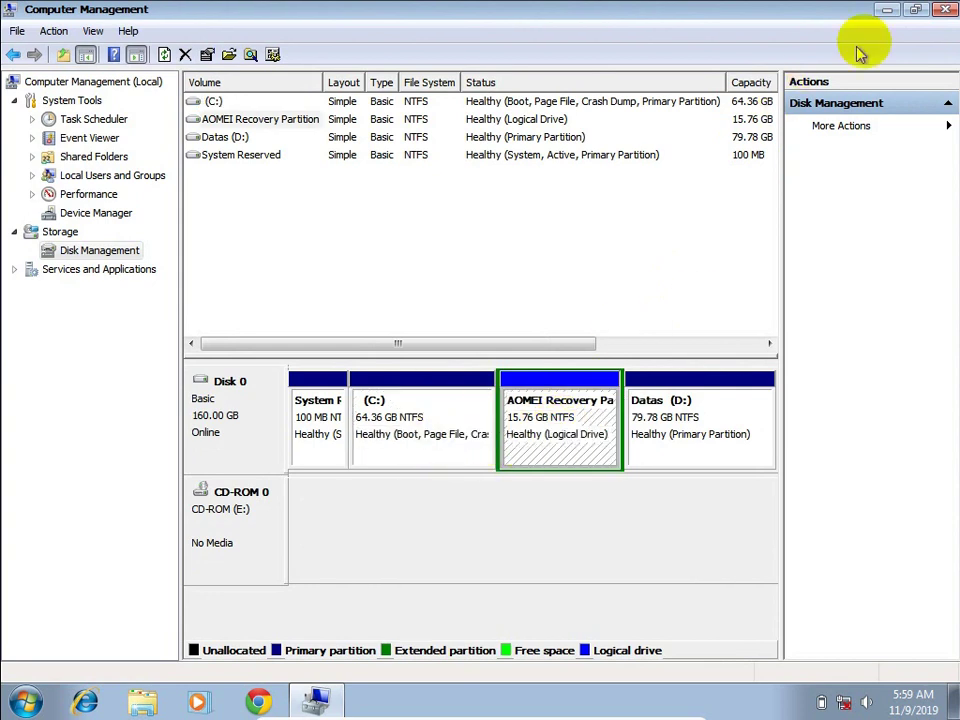
left_click(942, 10)
right_click(494, 168)
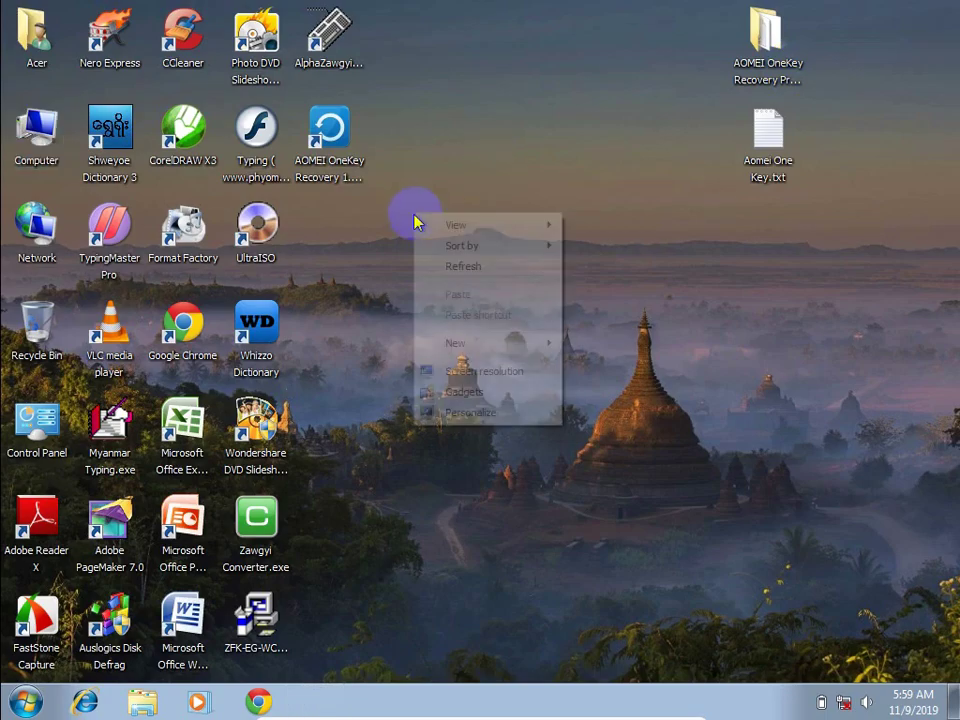
double_click(768, 150)
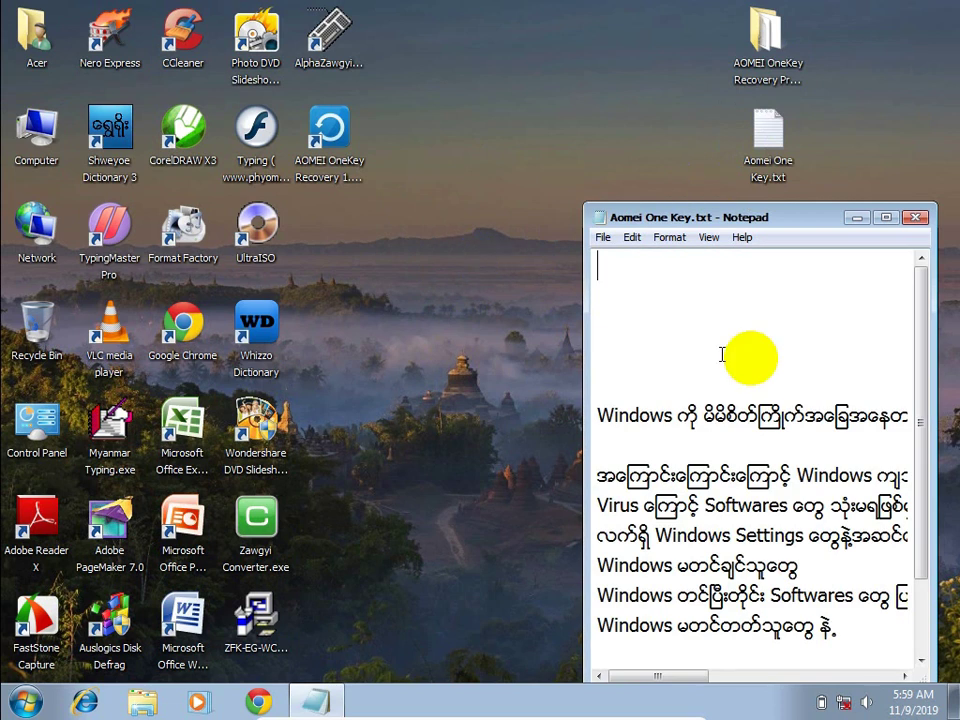
left_click(885, 217)
left_click_drag(122, 267, 438, 267)
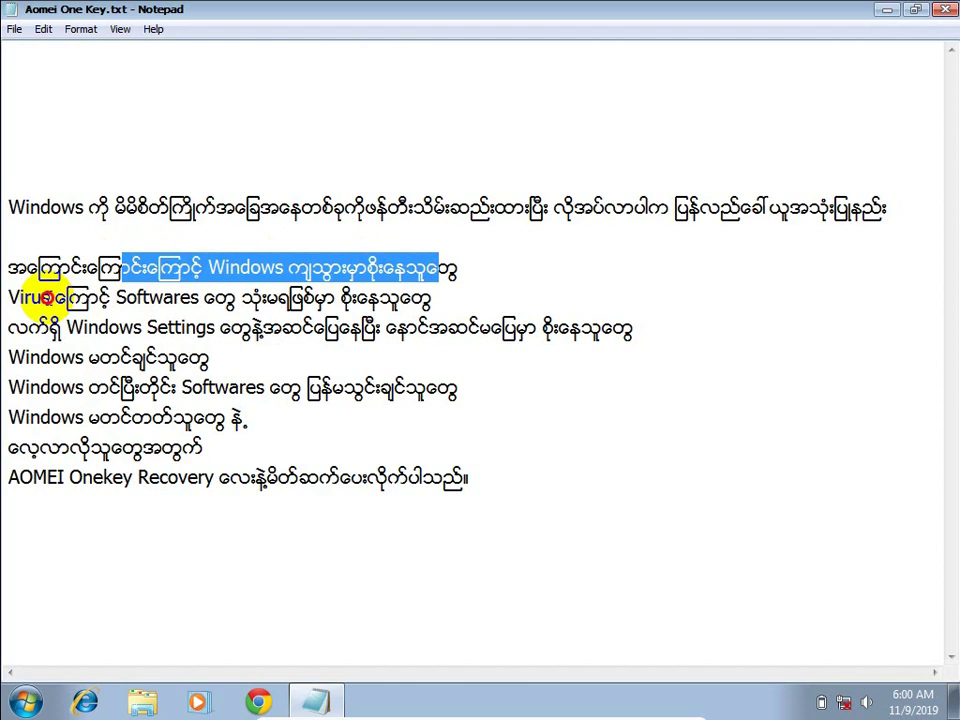
left_click_drag(19, 297, 185, 297)
left_click(242, 264)
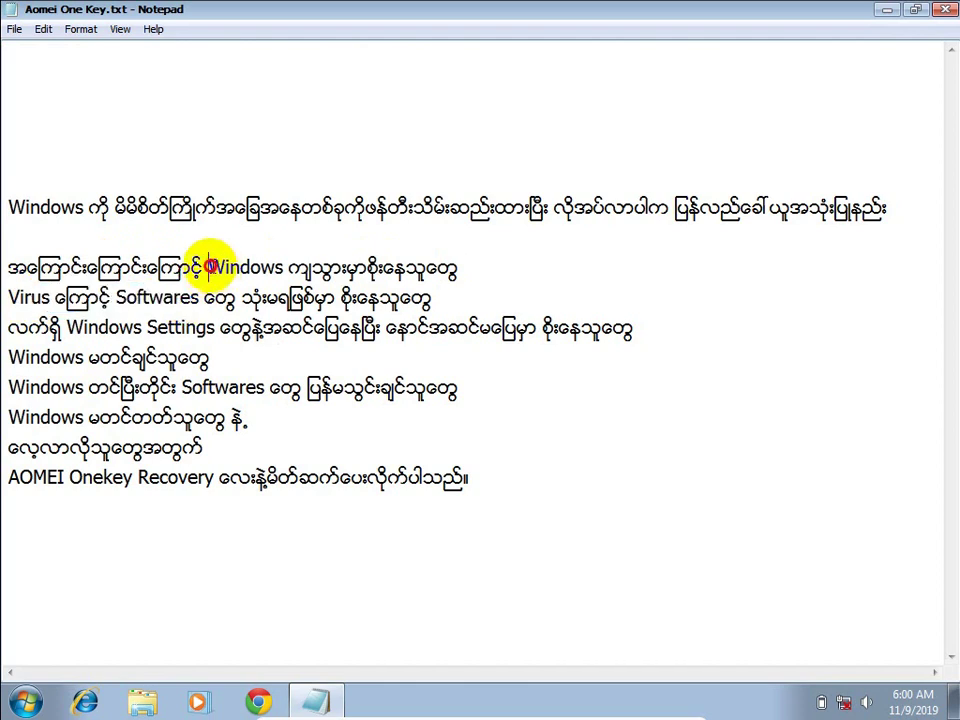
double_click(245, 266)
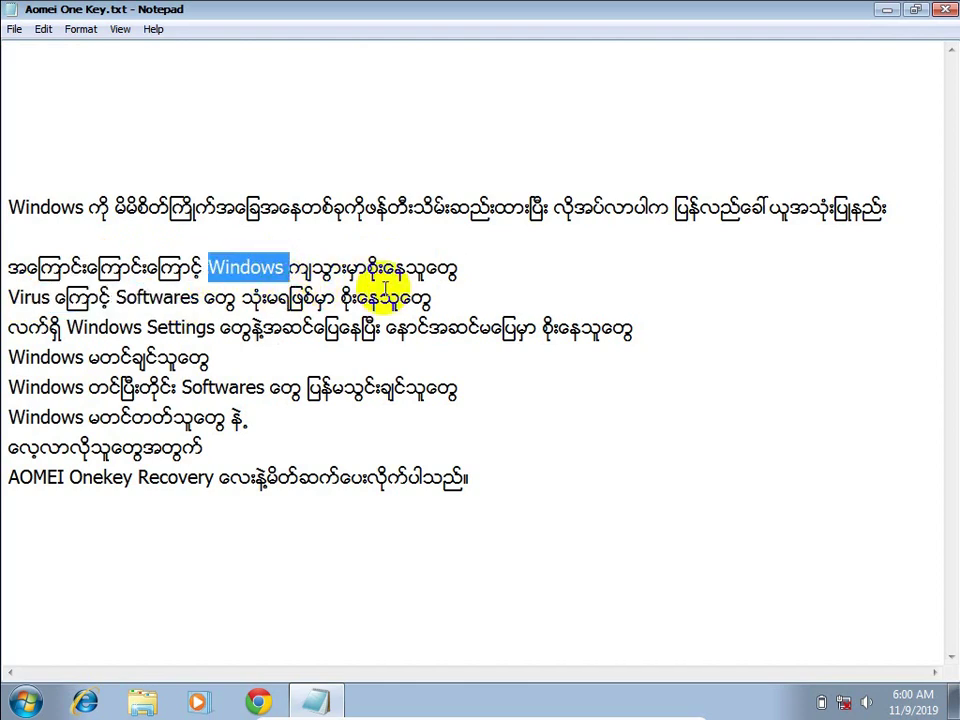
left_click(262, 235)
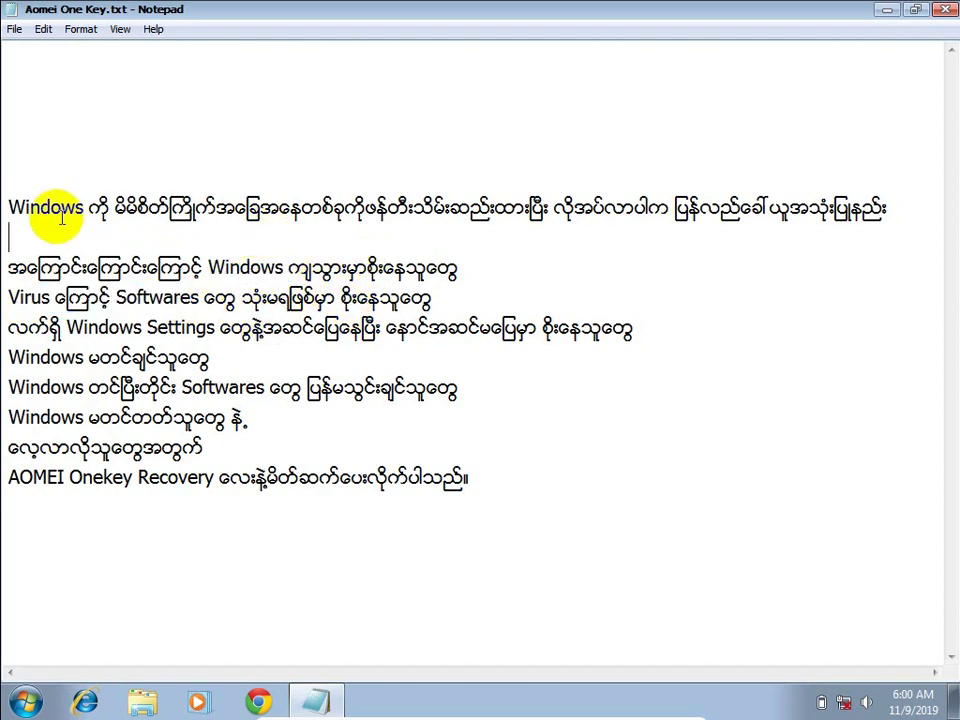
left_click_drag(17, 205, 22, 205)
left_click_drag(112, 207, 445, 207)
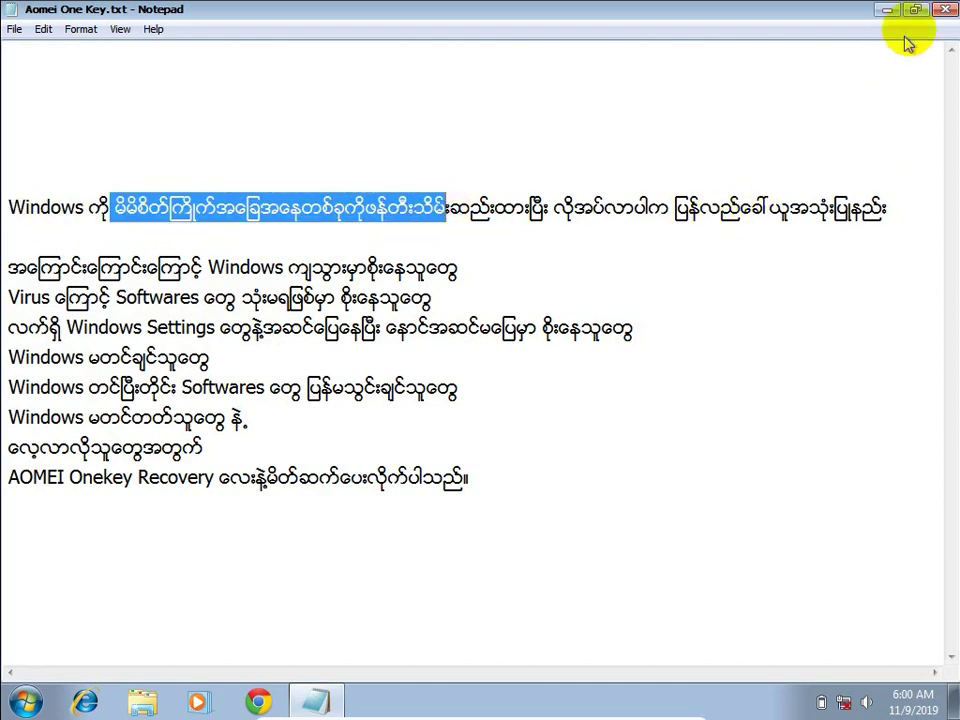
left_click(941, 12)
right_click(507, 222)
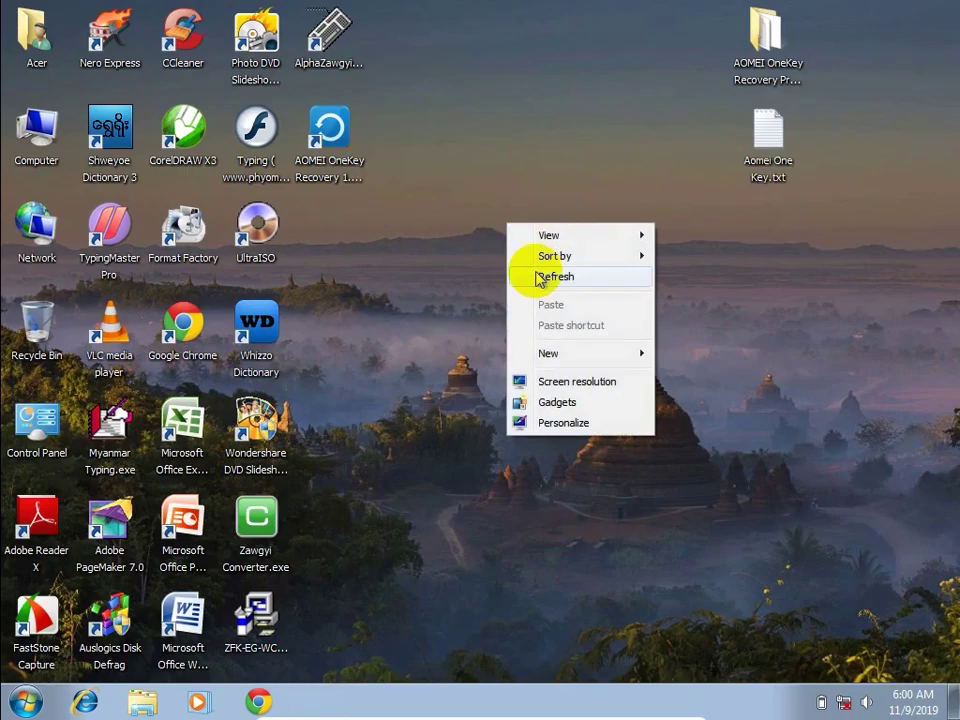
- Refresh the desktop and launch Programs and Features via appwiz.cpl in the Run box
left_click(530, 274)
left_click(440, 316)
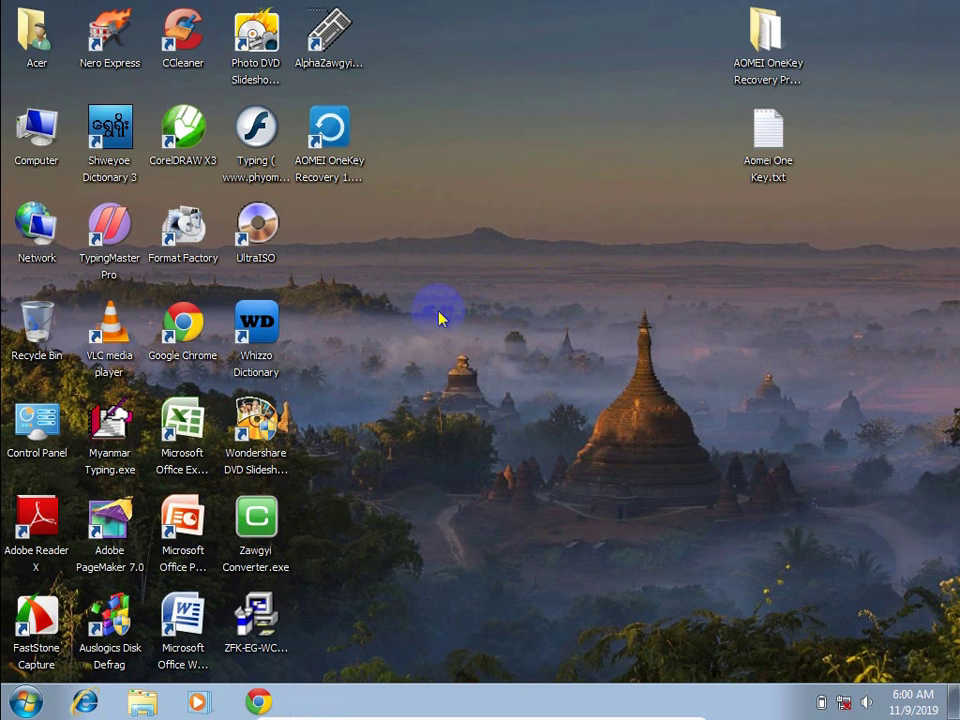
key("super+r")
type("a")
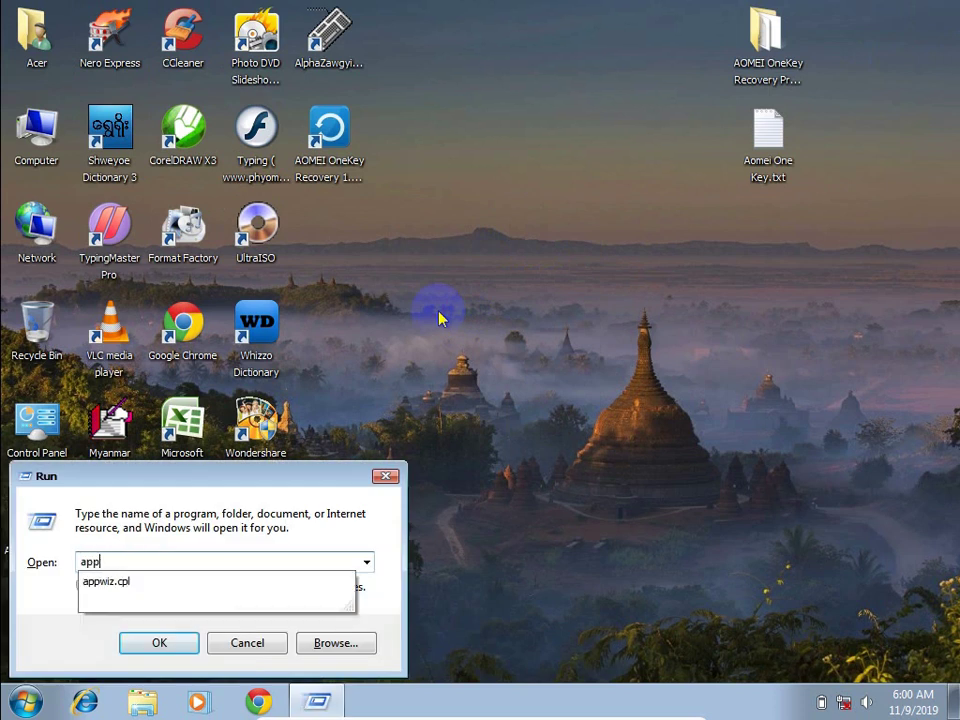
key("Down")
key("Return")
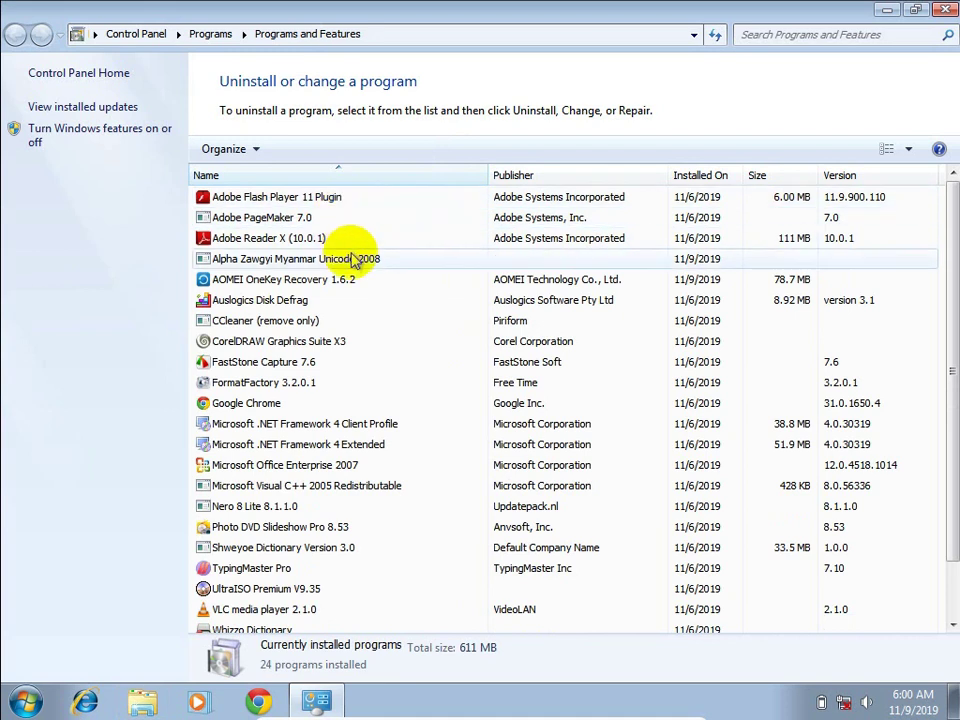
- Uninstall Photo DVD Slideshow Pro 8.53 using the English uninstaller
left_click(296, 530)
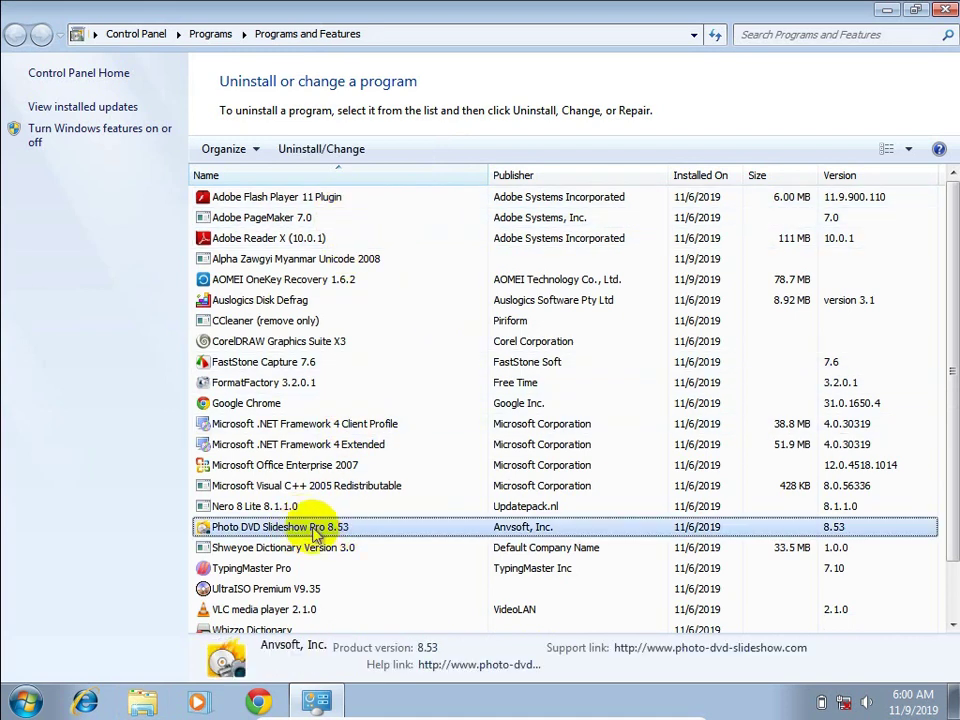
left_click(916, 14)
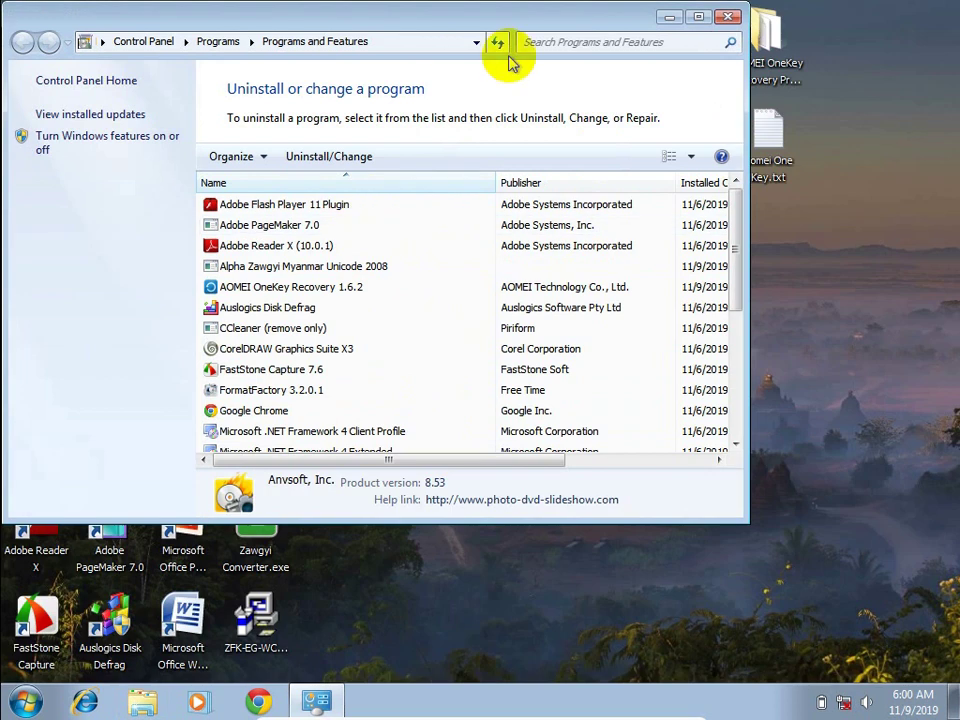
left_click_drag(536, 26, 693, 121)
left_click(256, 40)
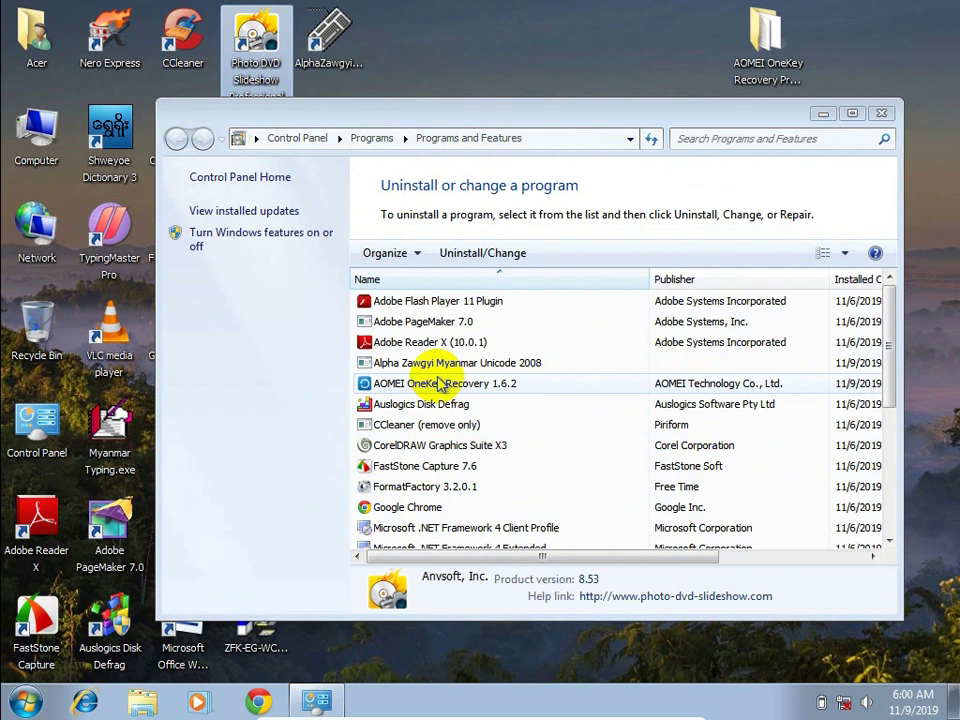
left_click(442, 444)
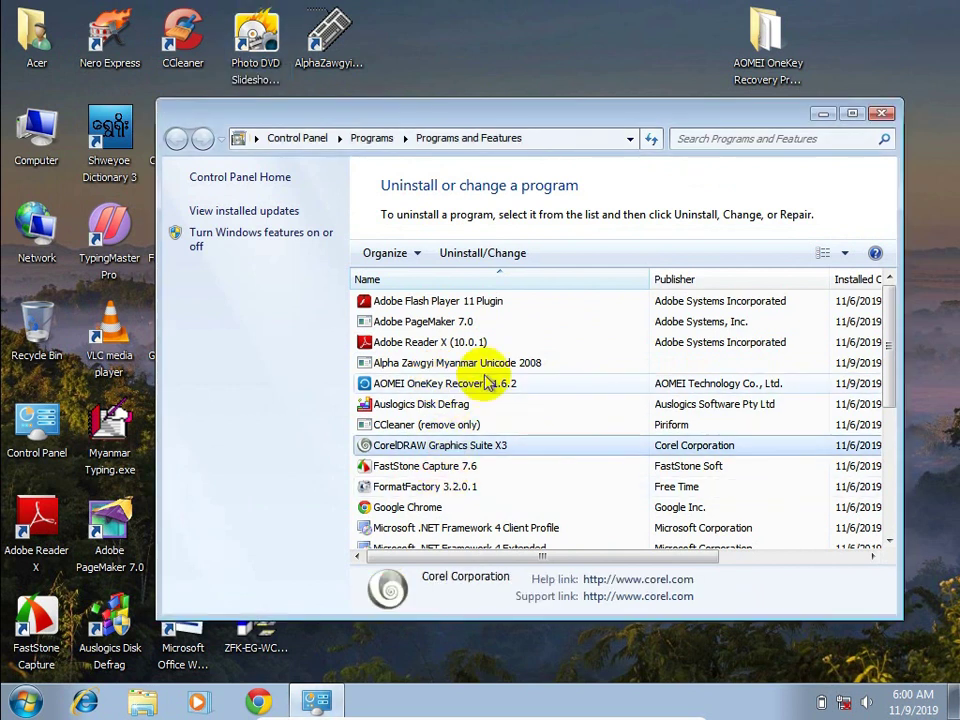
scroll(487, 383, "down", 4)
left_click(470, 390)
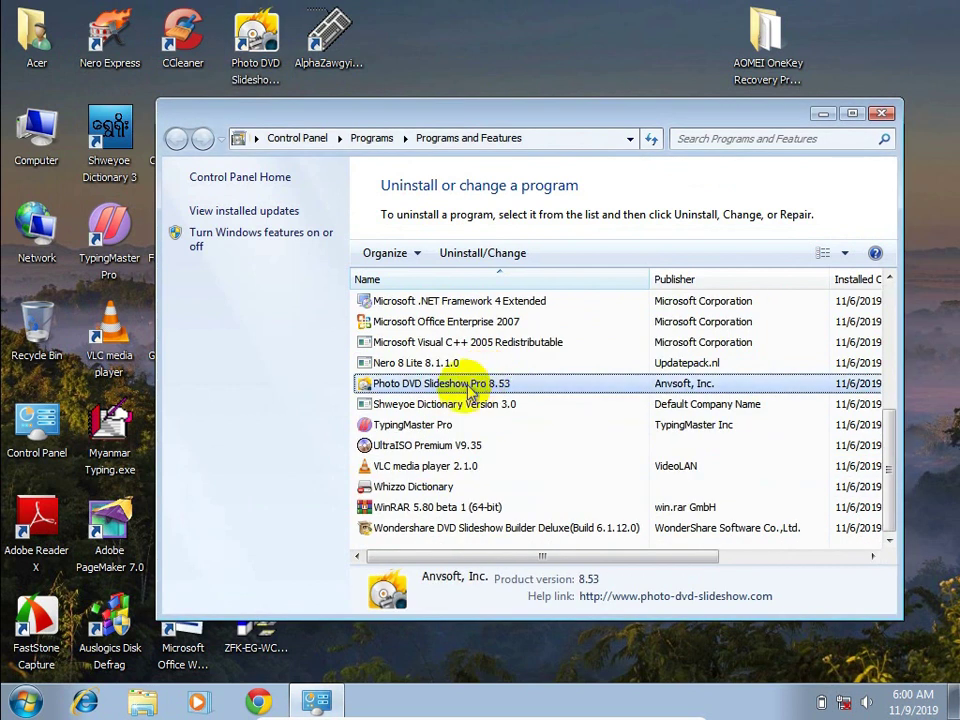
left_click(477, 263)
left_click(549, 425)
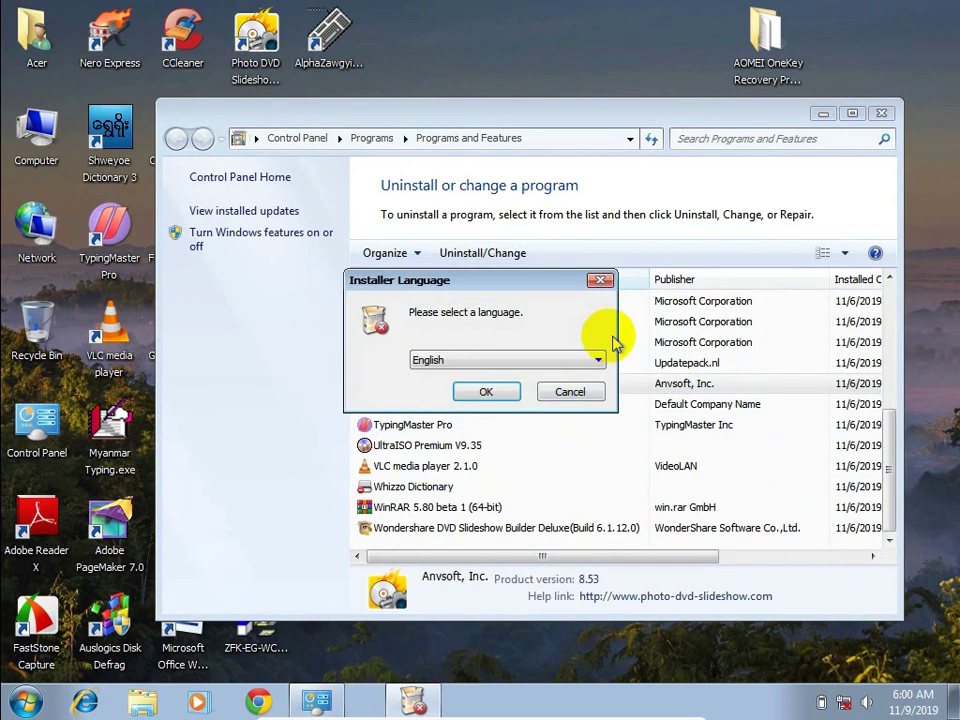
left_click(492, 390)
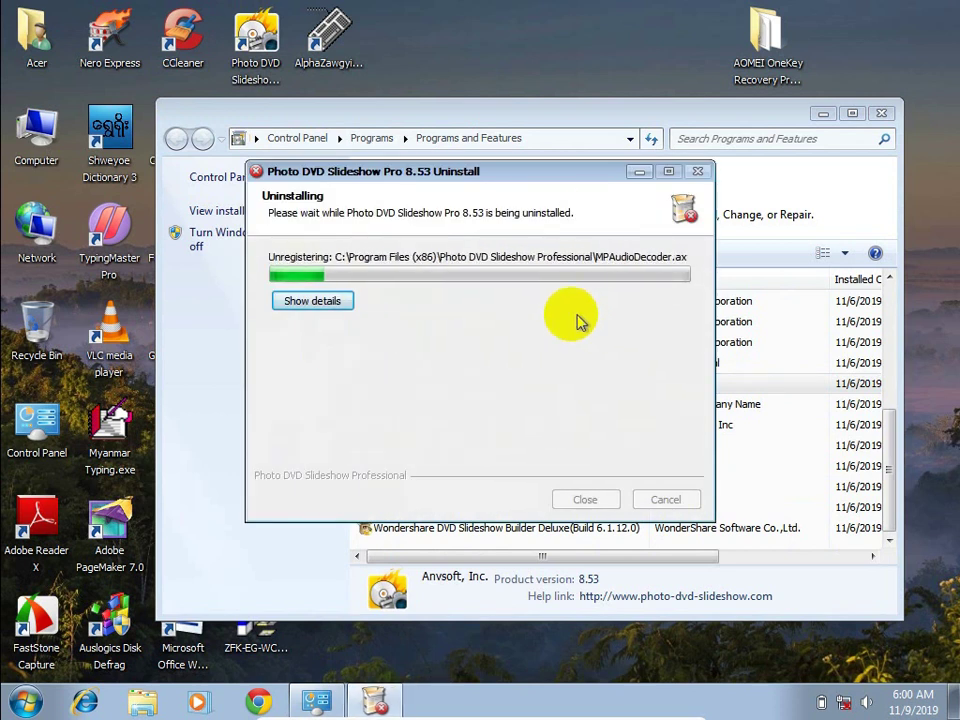
left_click(622, 418)
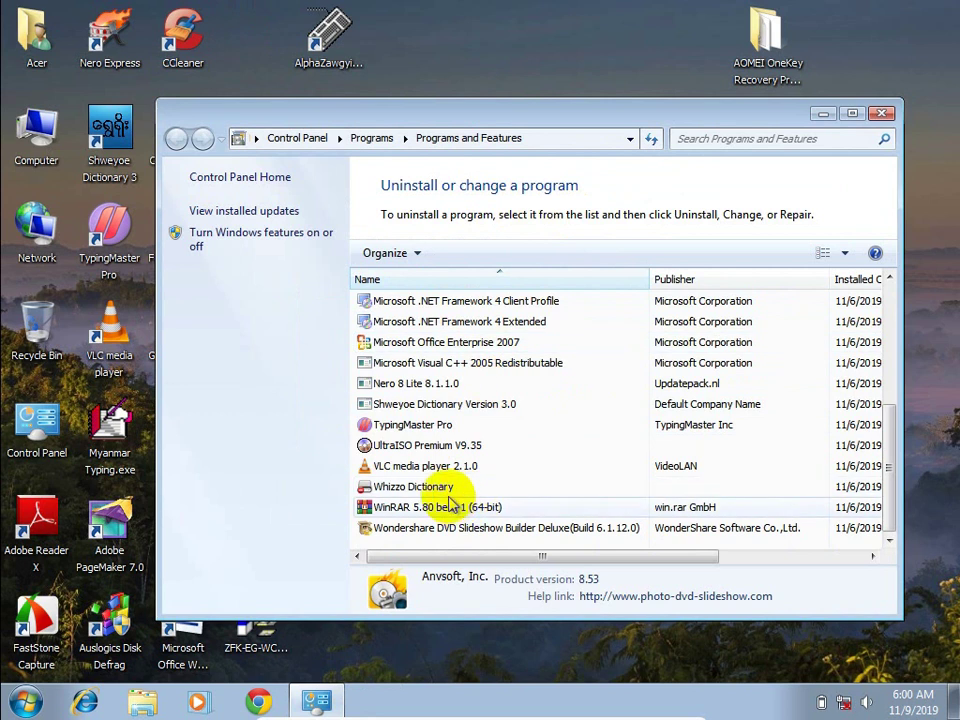
- Uninstall Shweyoe Dictionary Version 3.0
left_click(403, 487)
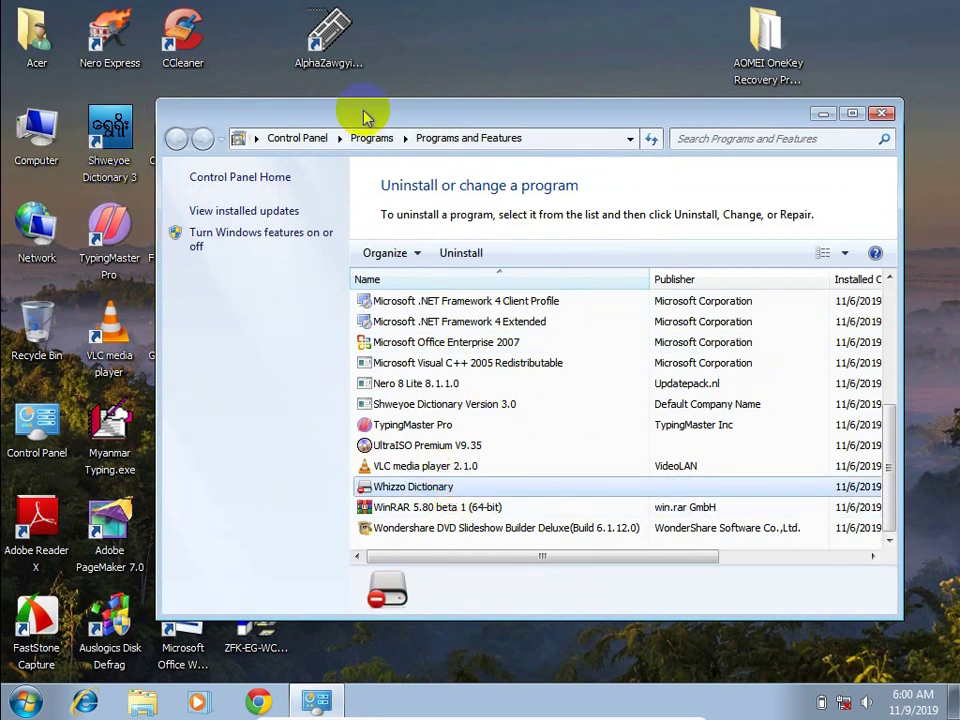
left_click(479, 410)
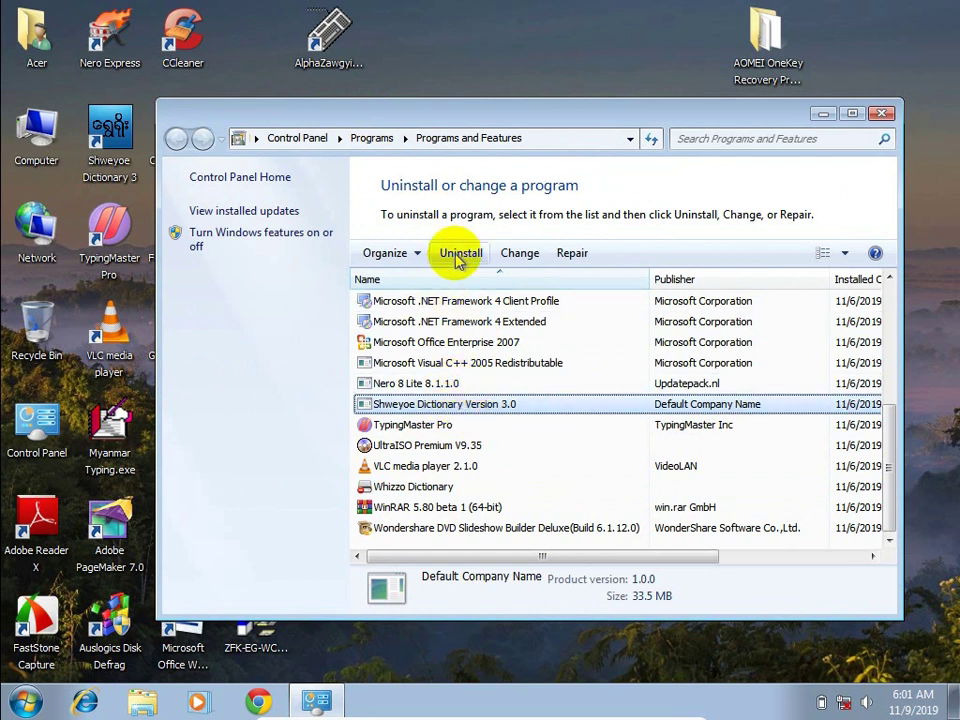
left_click(110, 140)
left_click(459, 254)
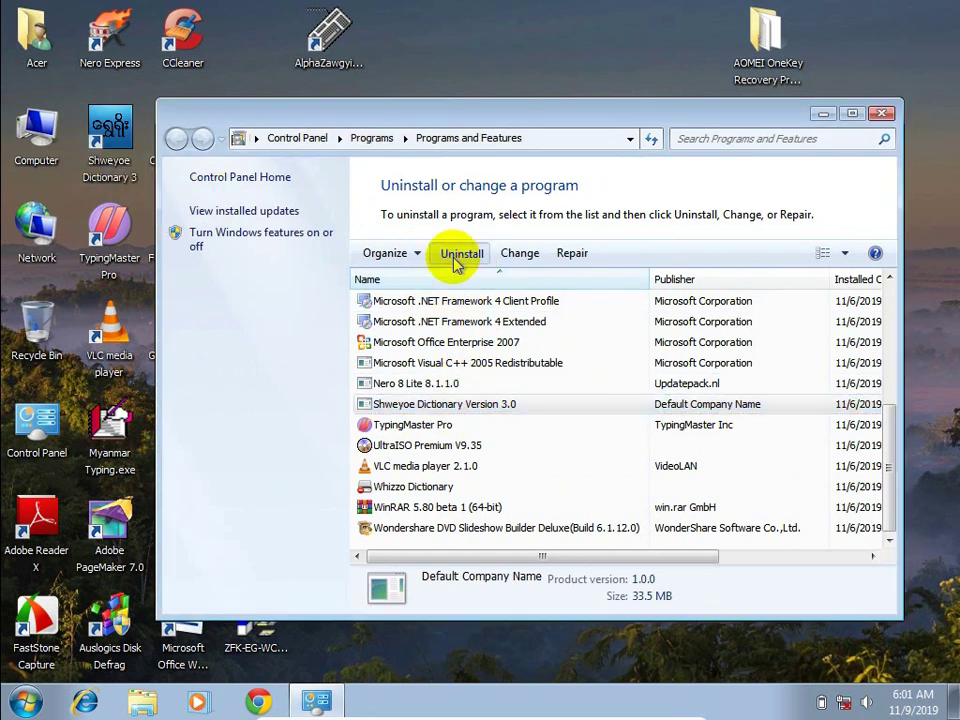
left_click(572, 347)
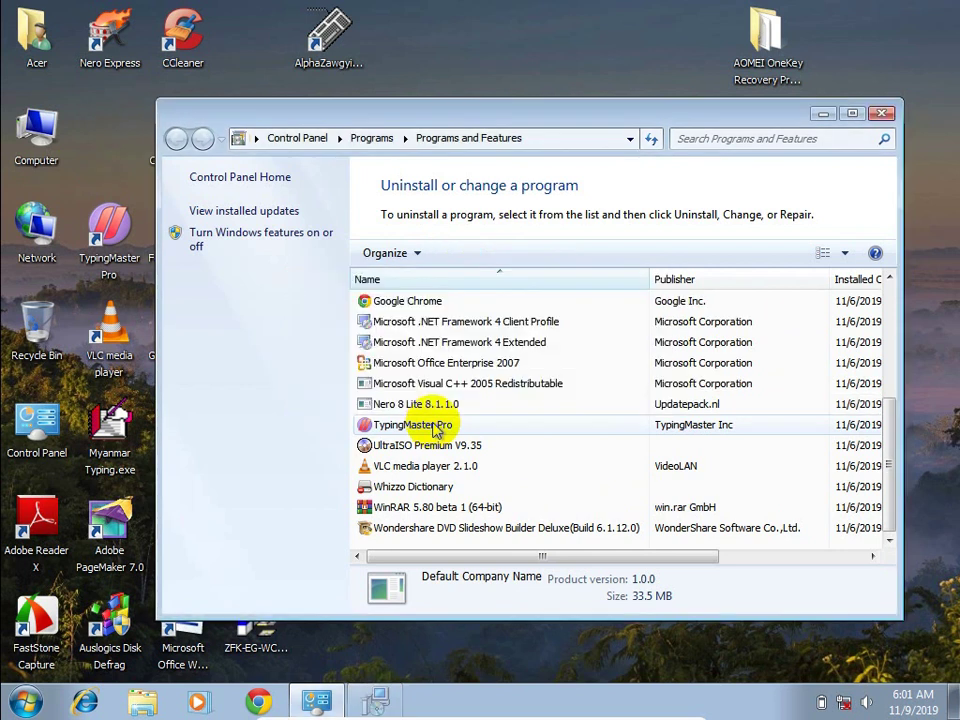
- Uninstall TypingMaster Pro and close the web page it opened
left_click(438, 426)
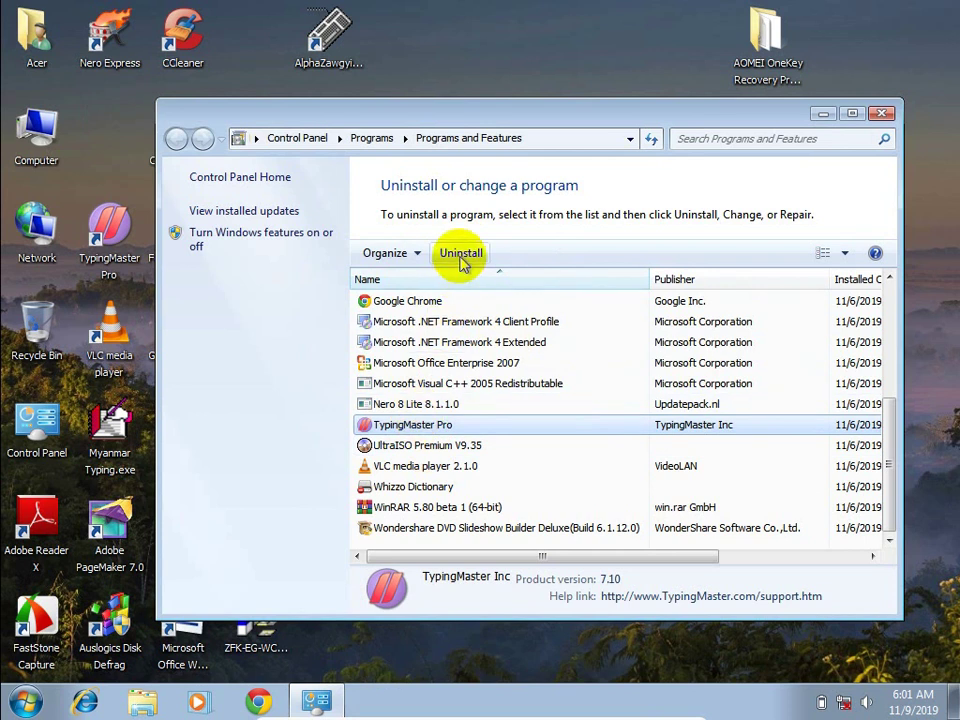
left_click(461, 253)
left_click(551, 418)
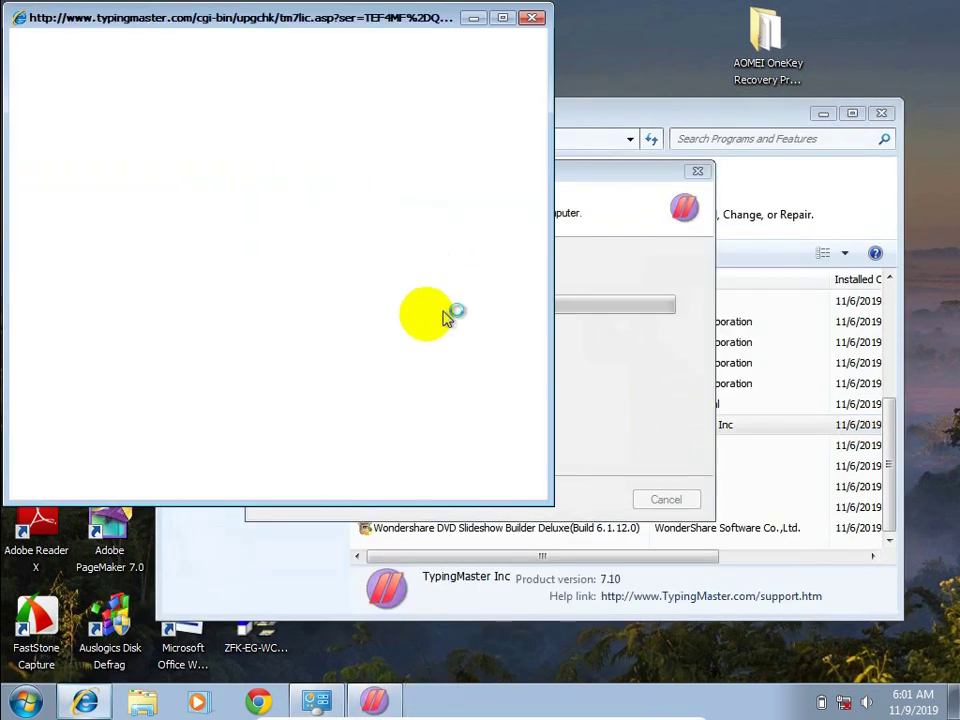
left_click(533, 17)
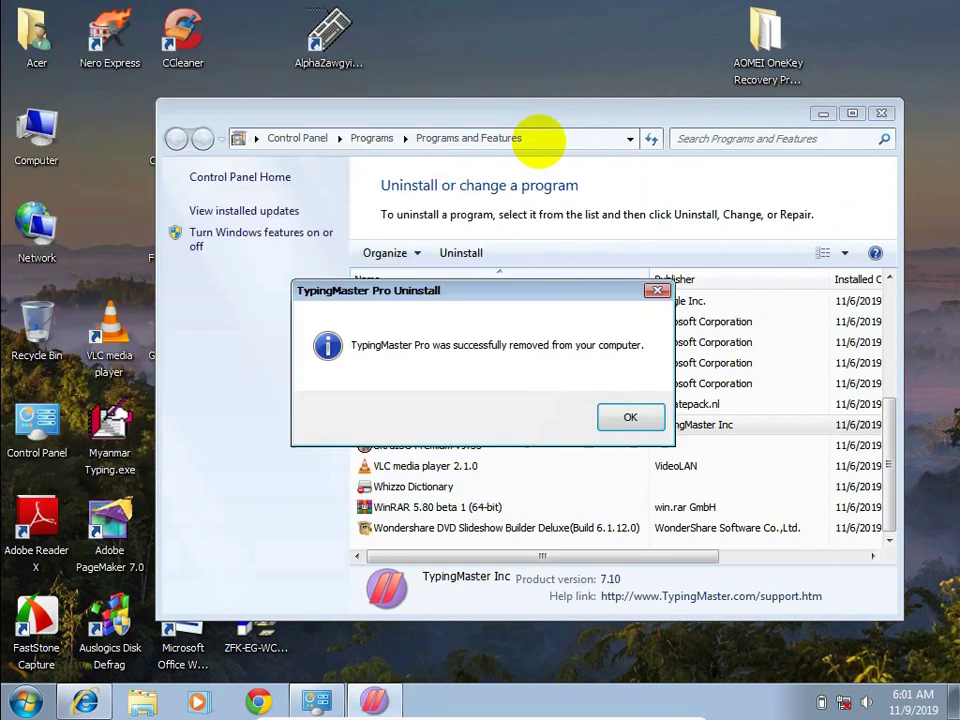
left_click(614, 414)
- Uninstall VLC media player 2.1.0 through its uninstall wizard
left_click(452, 466)
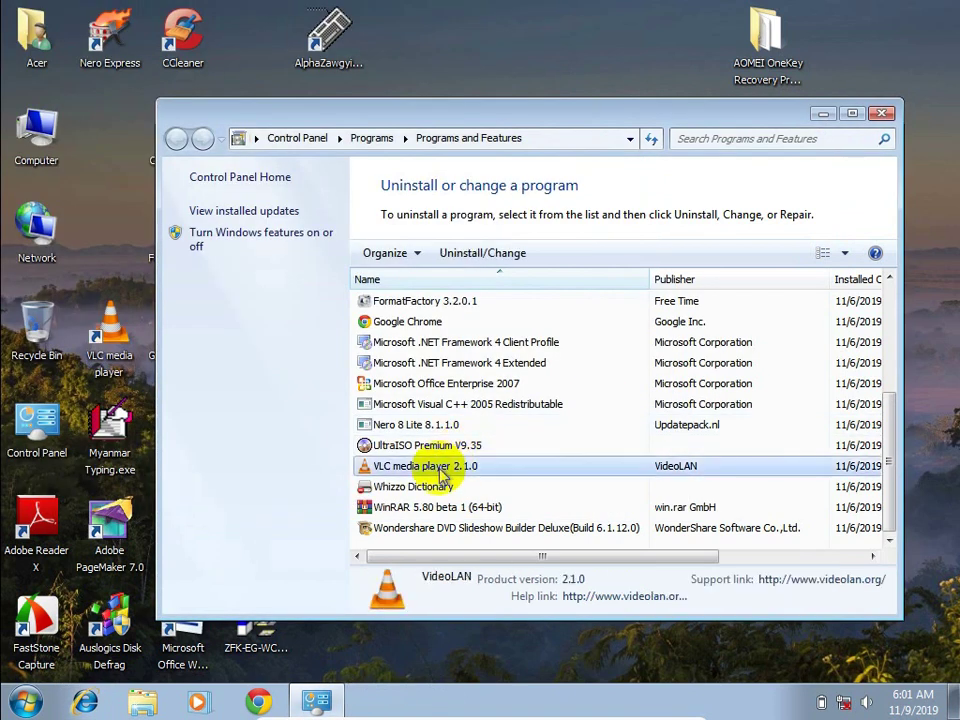
left_click(456, 253)
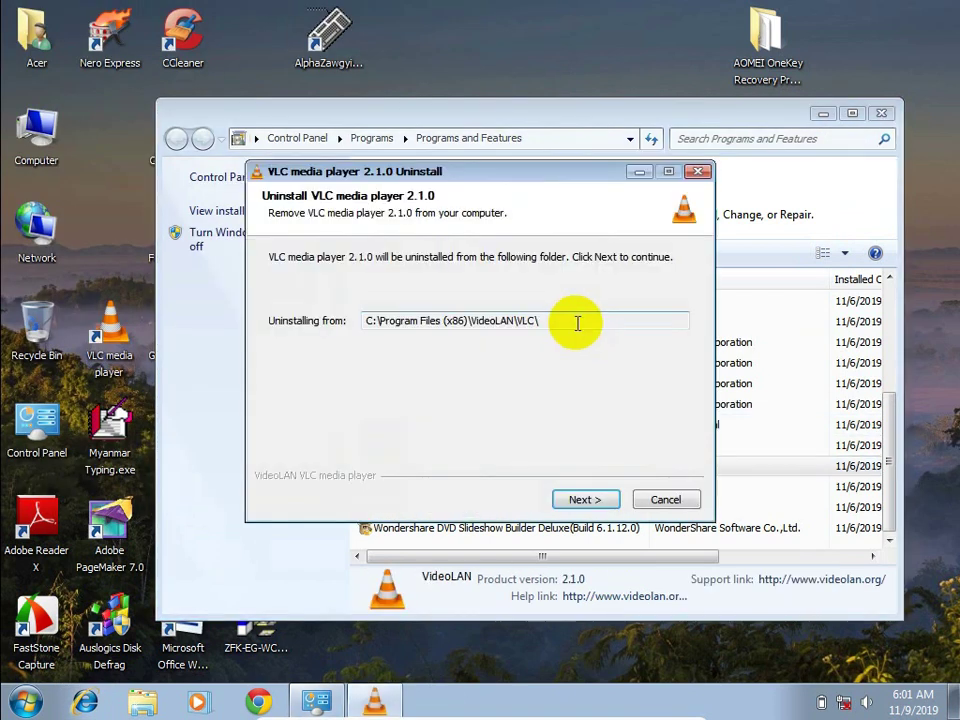
left_click(583, 497)
left_click(584, 499)
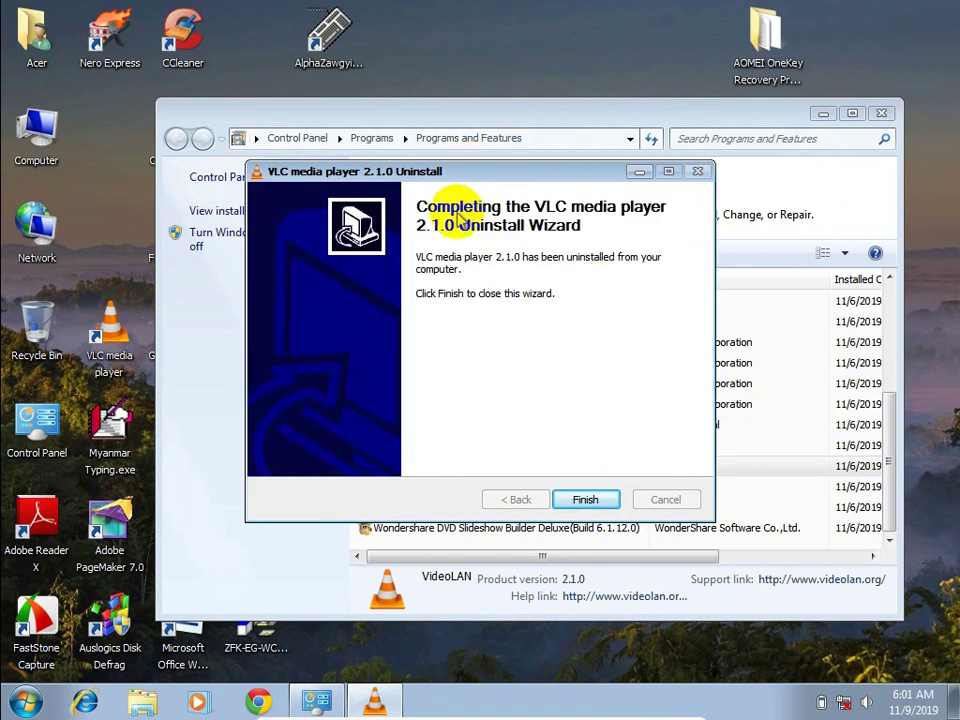
left_click(586, 499)
left_click(467, 342)
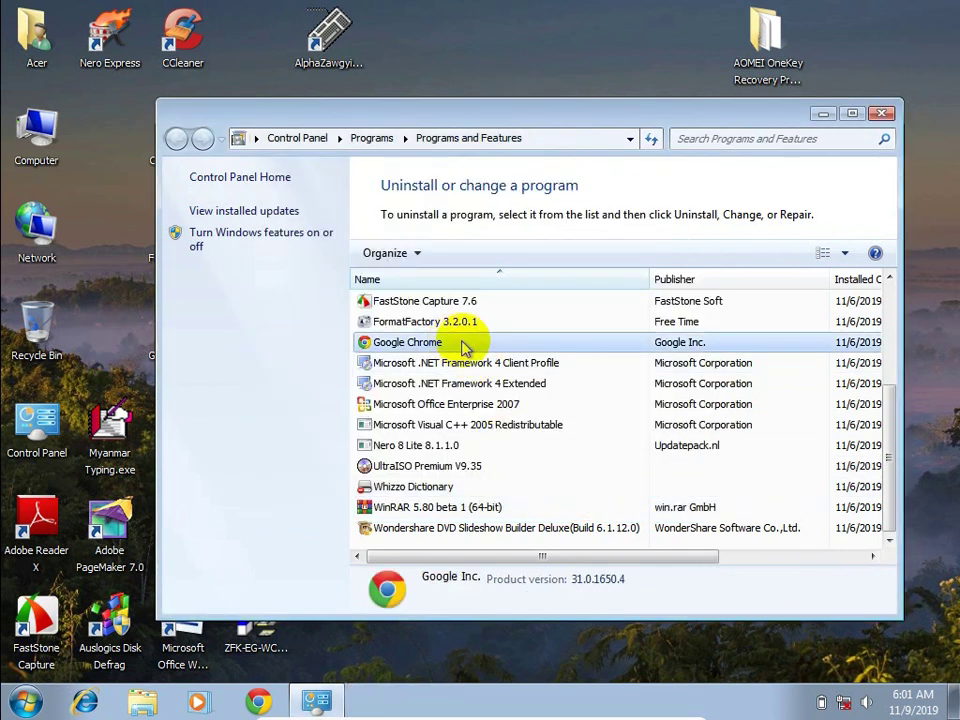
- Uninstall Google Chrome and close the browser window opened afterwards
left_click(476, 256)
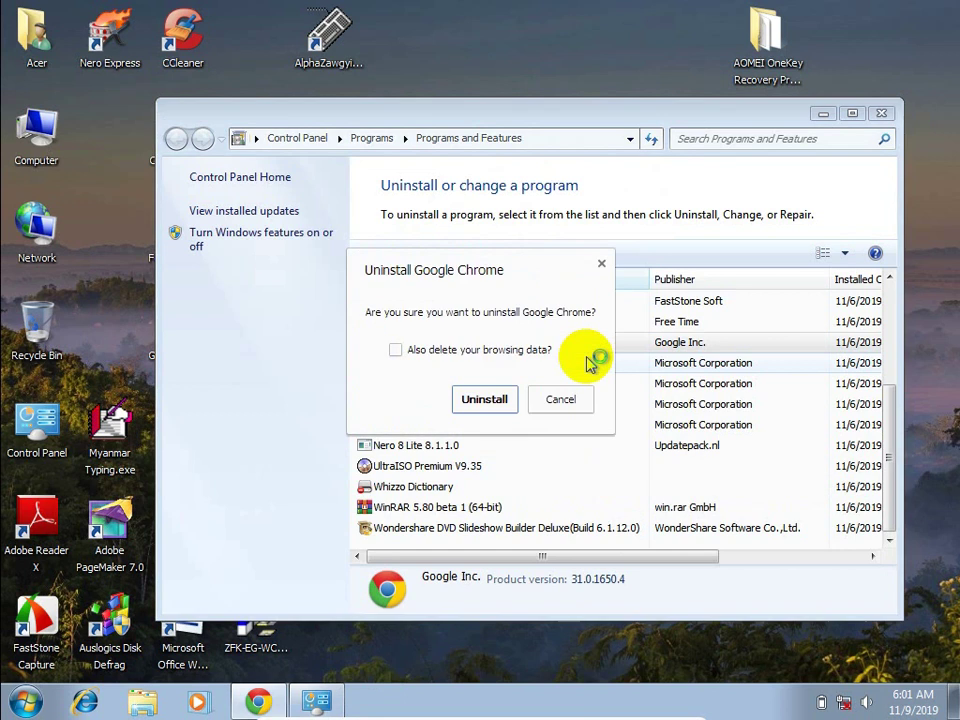
left_click(484, 398)
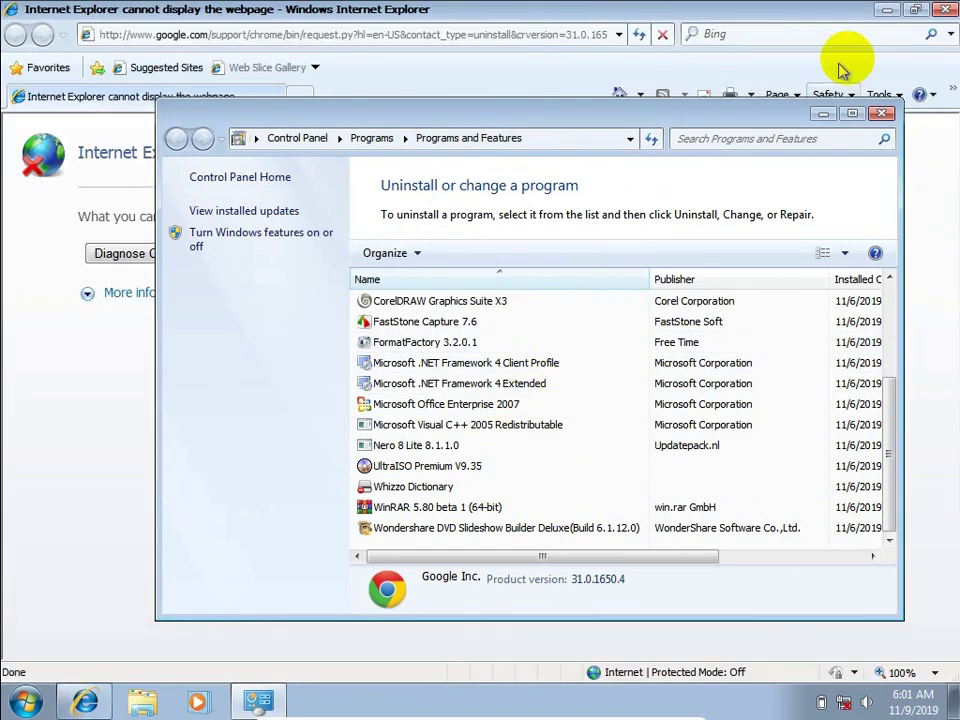
left_click(943, 10)
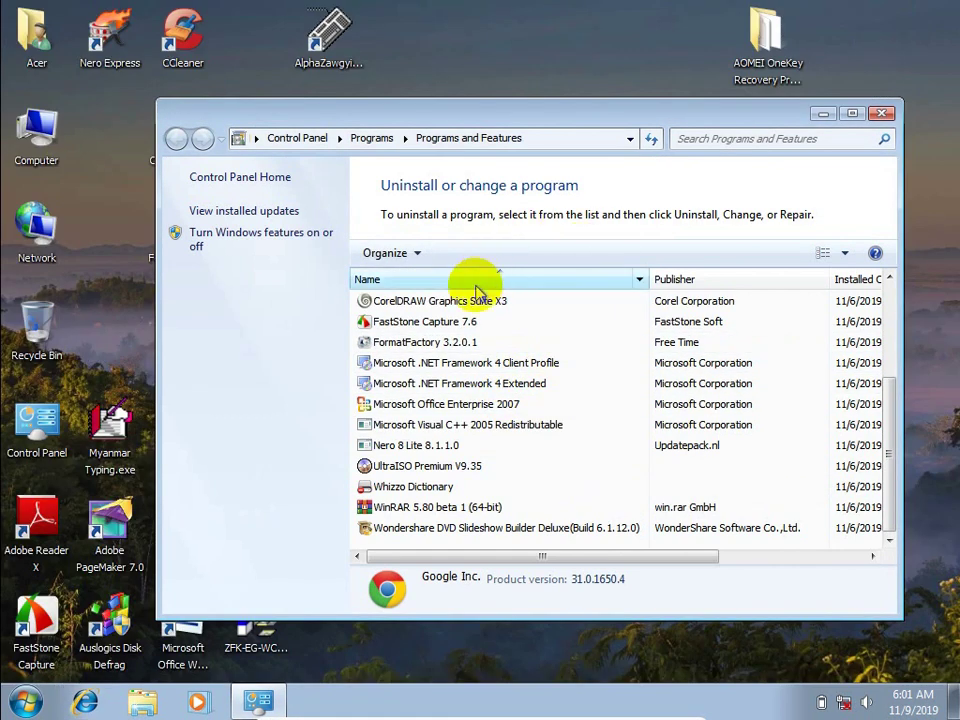
- Uninstall FastStone Capture 7.6 and close Programs and Features
left_click(445, 321)
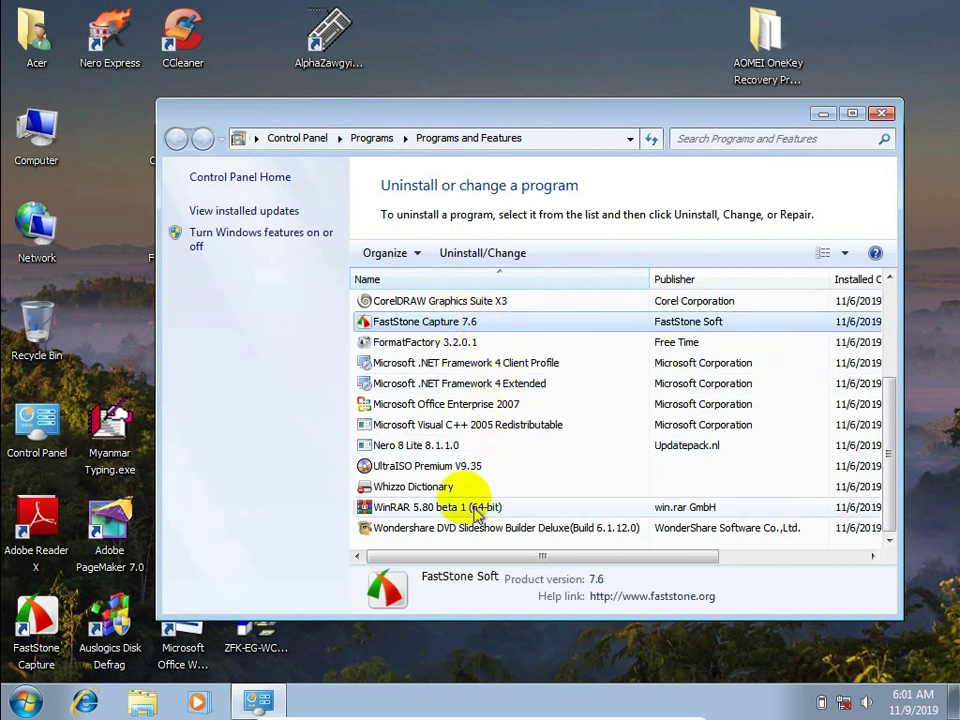
left_click(456, 253)
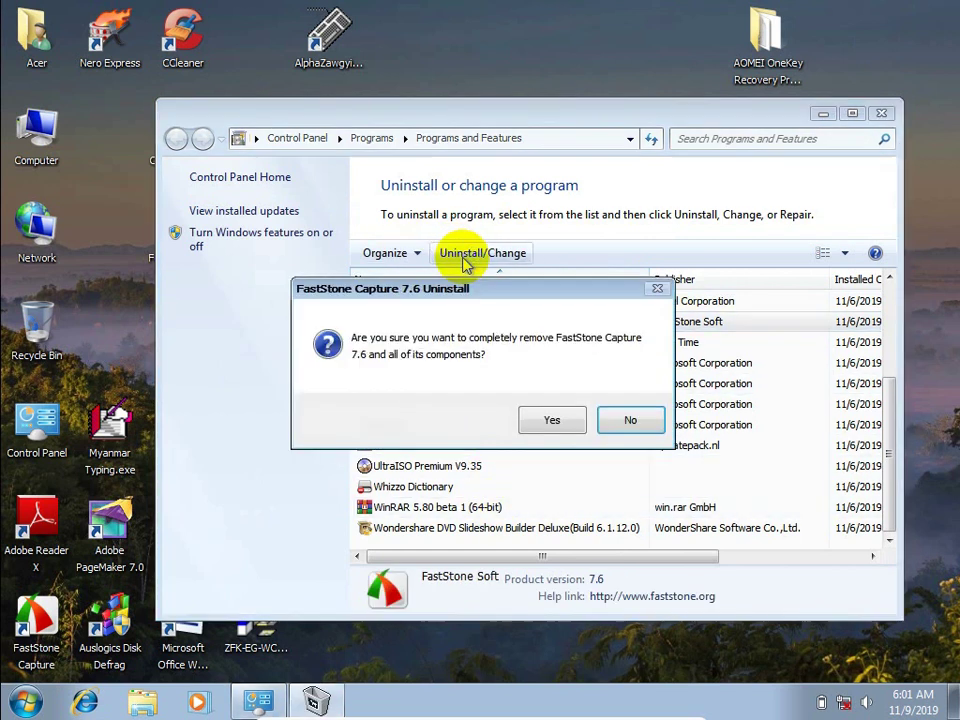
left_click(553, 416)
left_click(632, 417)
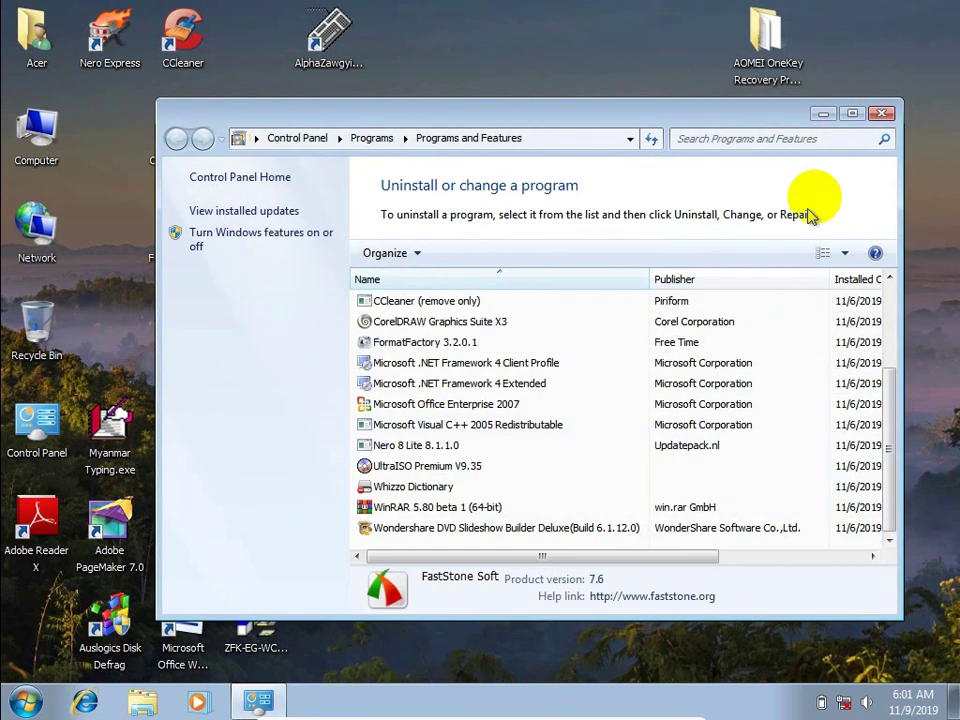
left_click(881, 113)
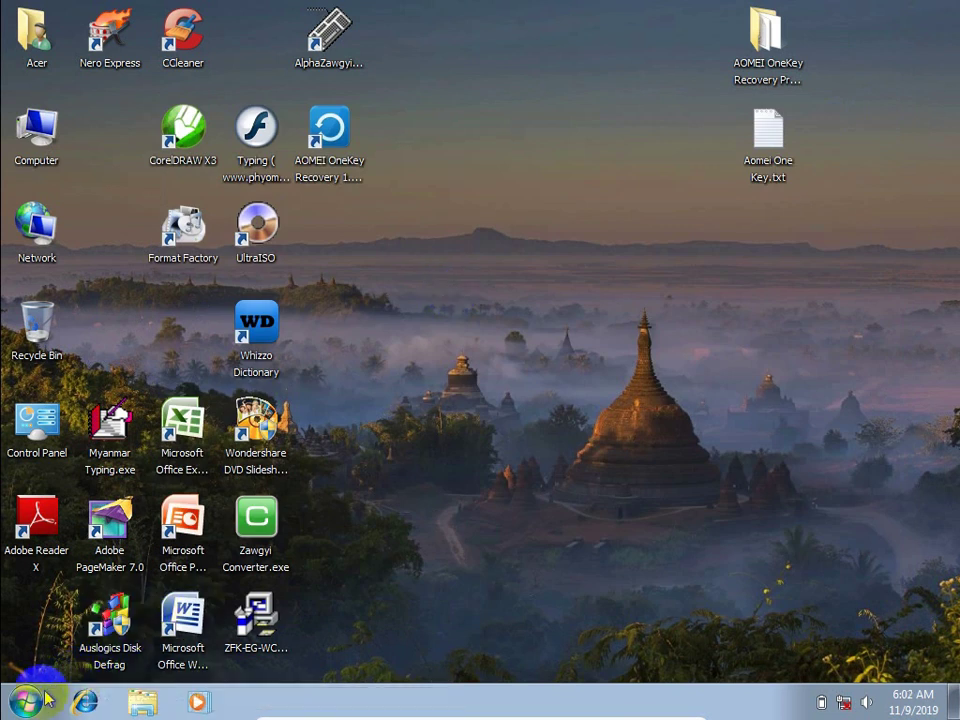
- Refresh the desktop, launch AOMEI OneKey Recovery, and open its boot menu Settings
right_click(495, 273)
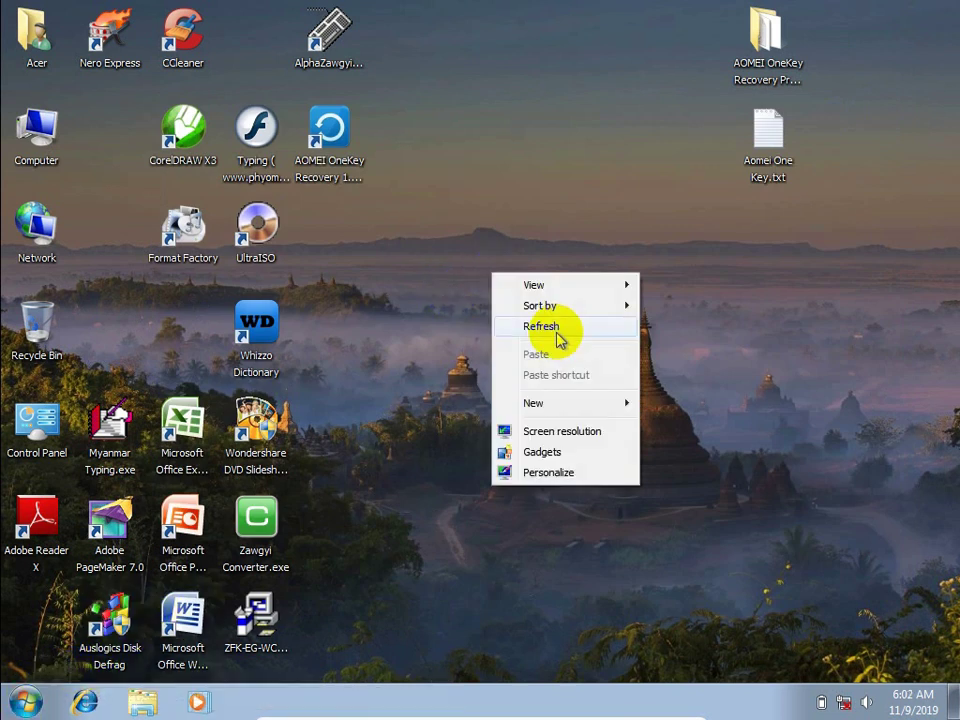
left_click(556, 326)
left_click_drag(362, 3, 70, 655)
left_click(496, 355)
type("ao")
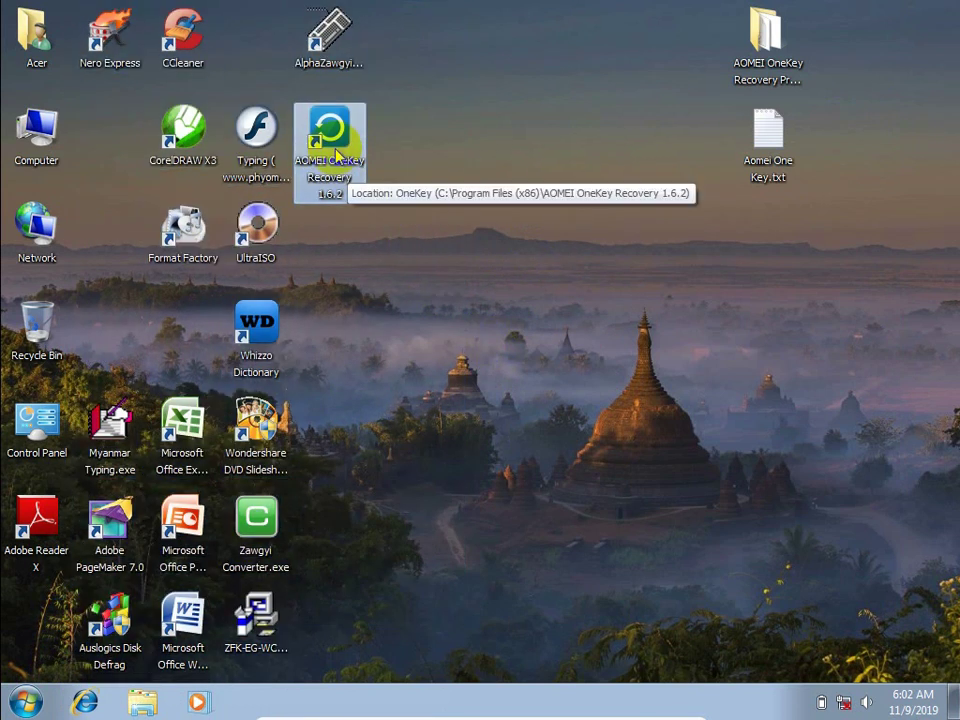
double_click(337, 155)
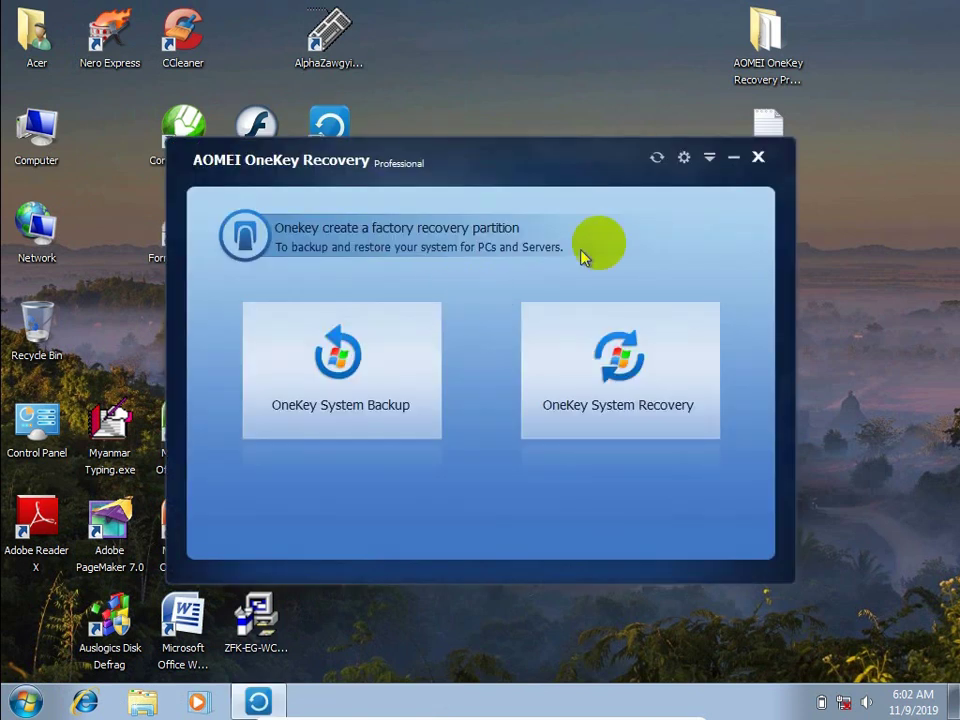
left_click(684, 165)
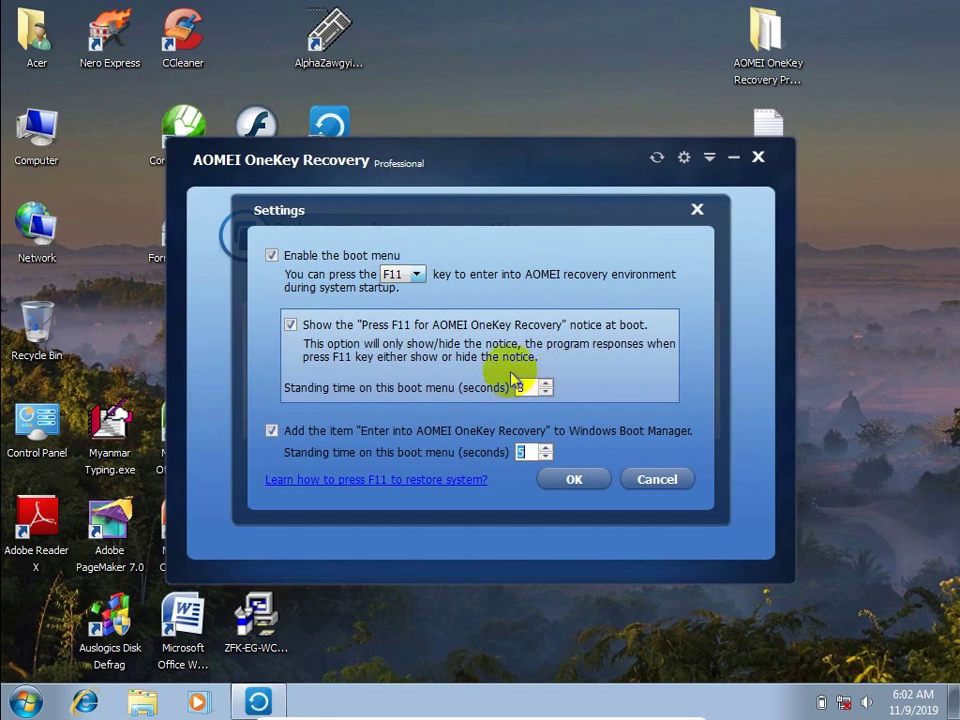
- Keep F11 as the recovery key, set standing time to 5 seconds, apply, and close the program
left_click(416, 276)
left_click(396, 274)
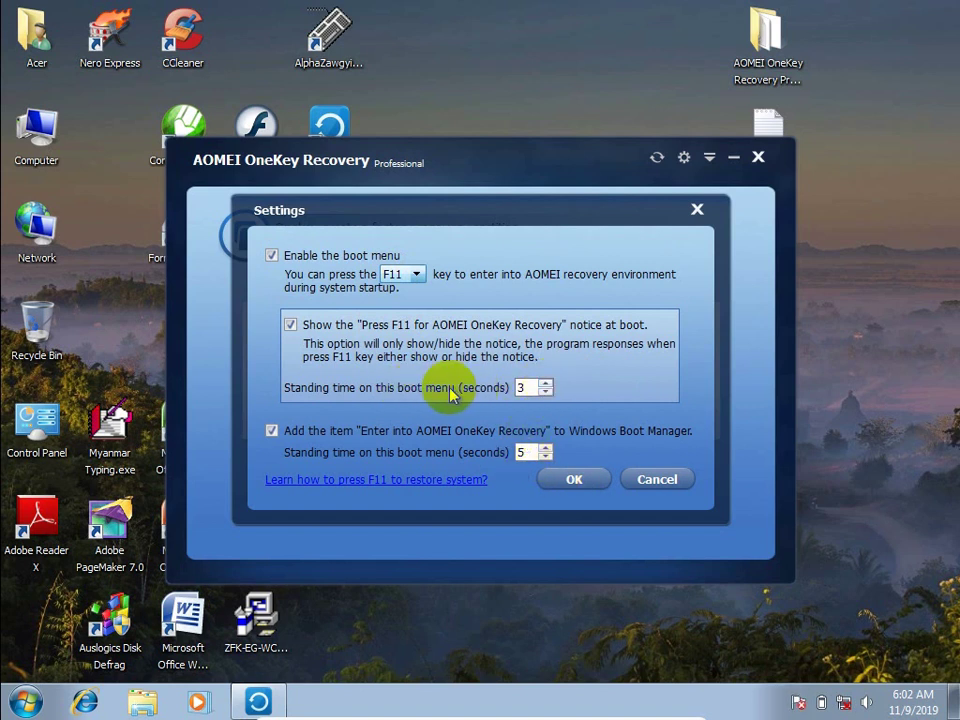
double_click(520, 386)
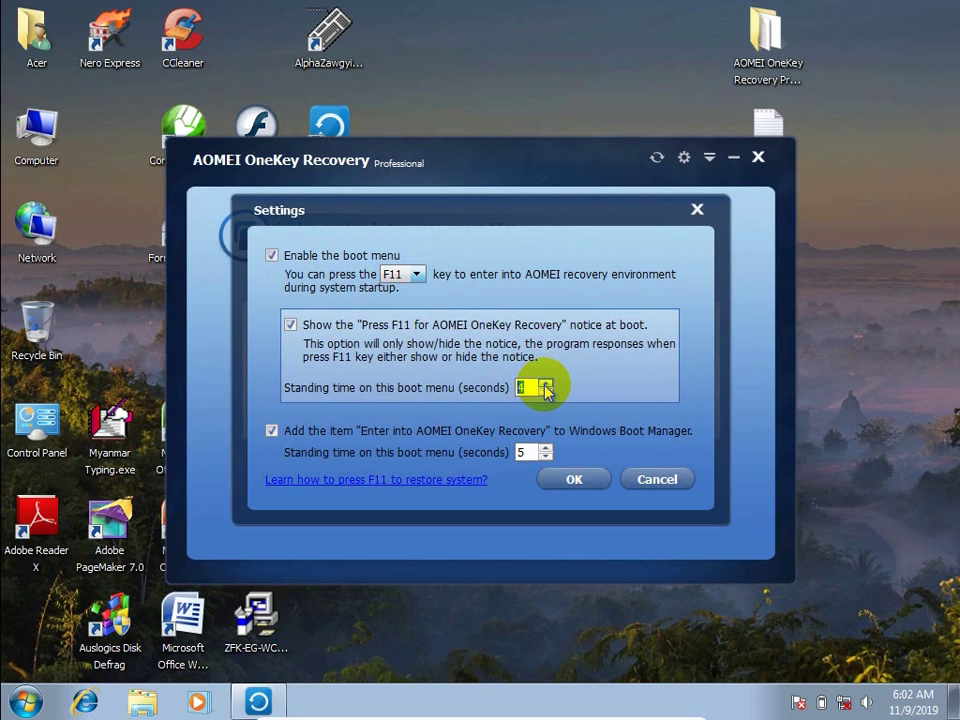
left_click(545, 385)
left_click(572, 480)
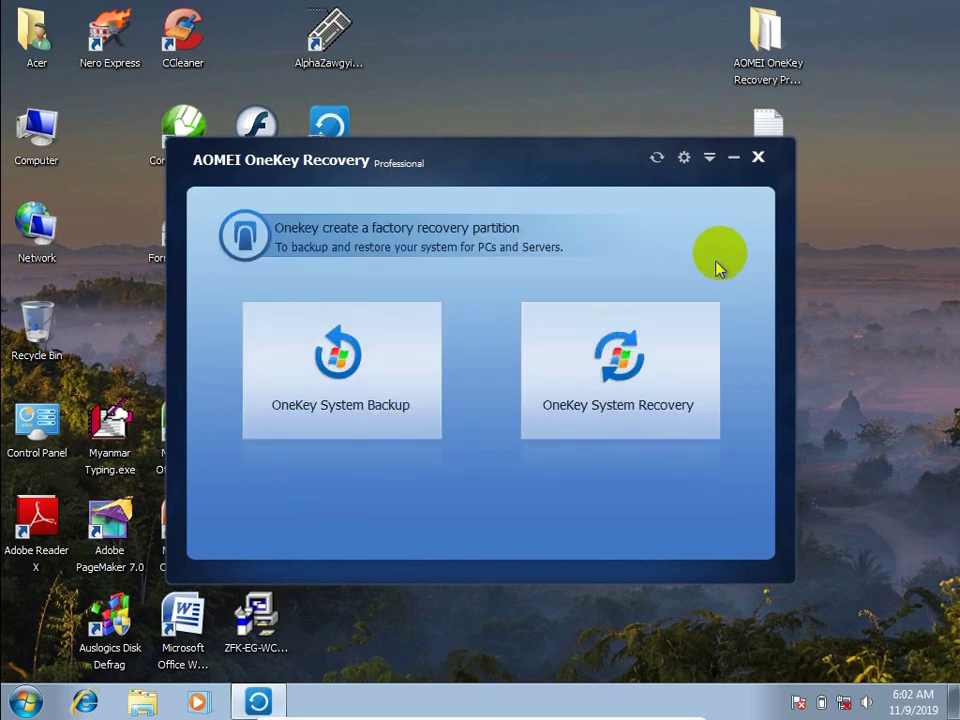
left_click(757, 157)
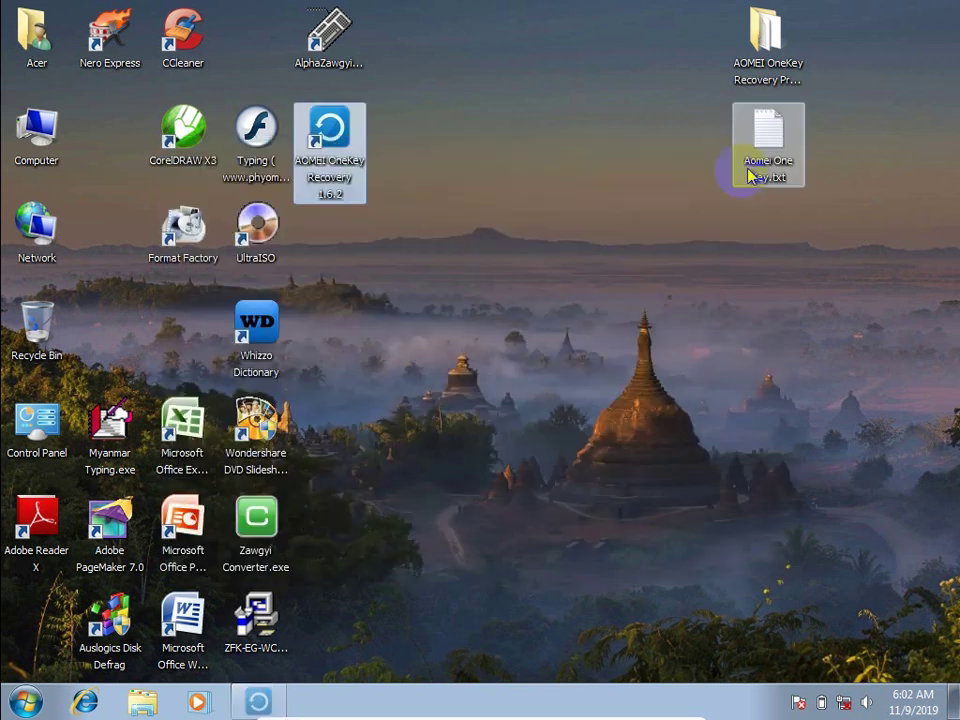
- Relaunch and close AOMEI OneKey Recovery, then dismiss the Shut down menu
double_click(337, 143)
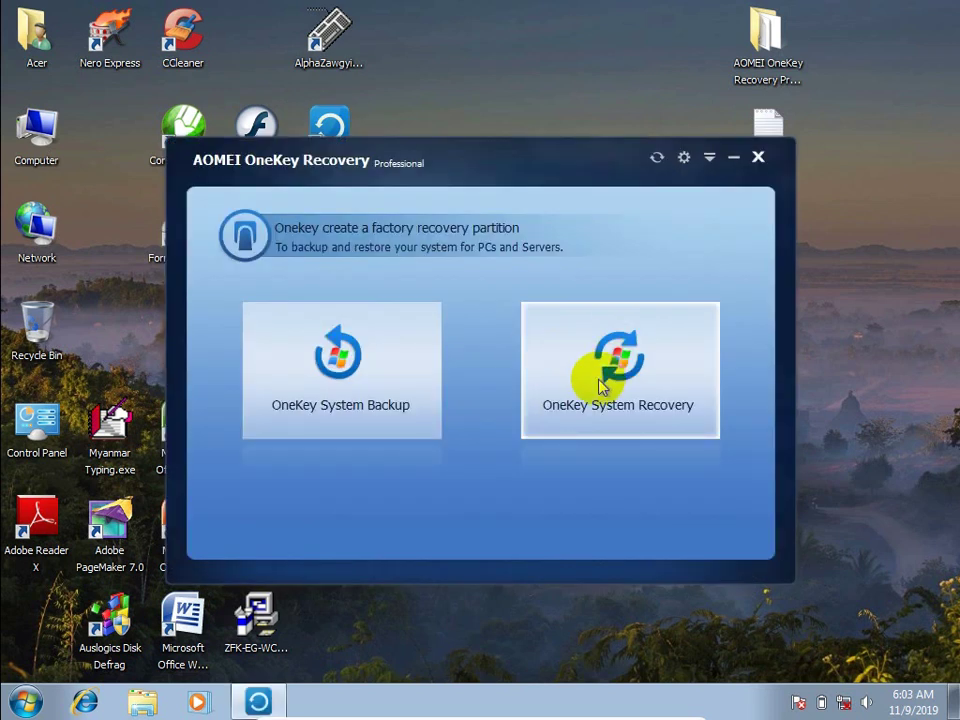
left_click(757, 157)
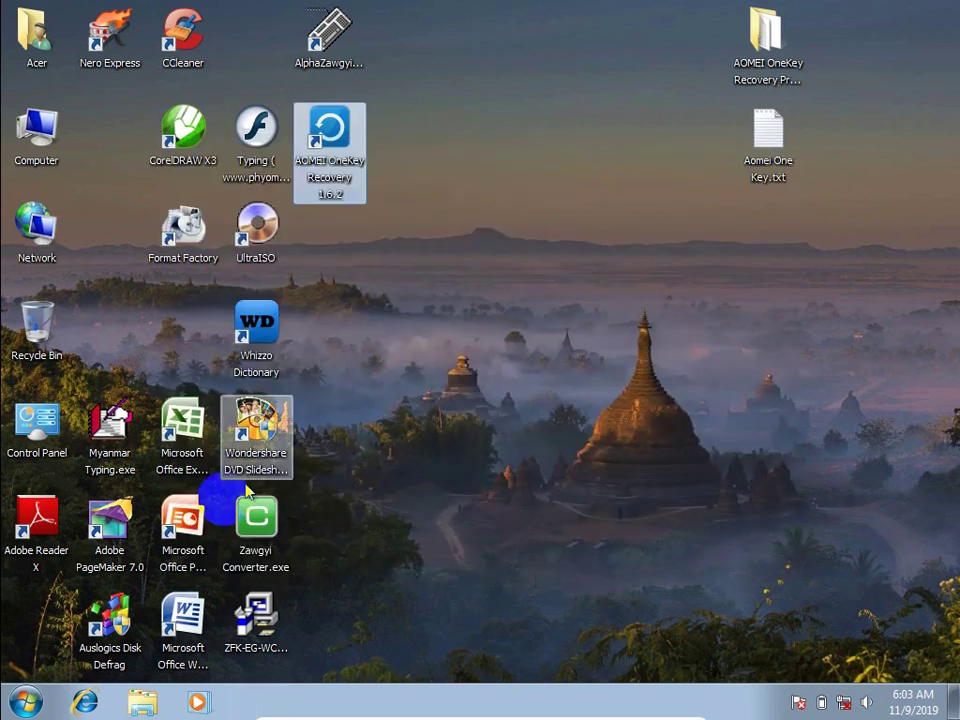
left_click(28, 701)
left_click(327, 653)
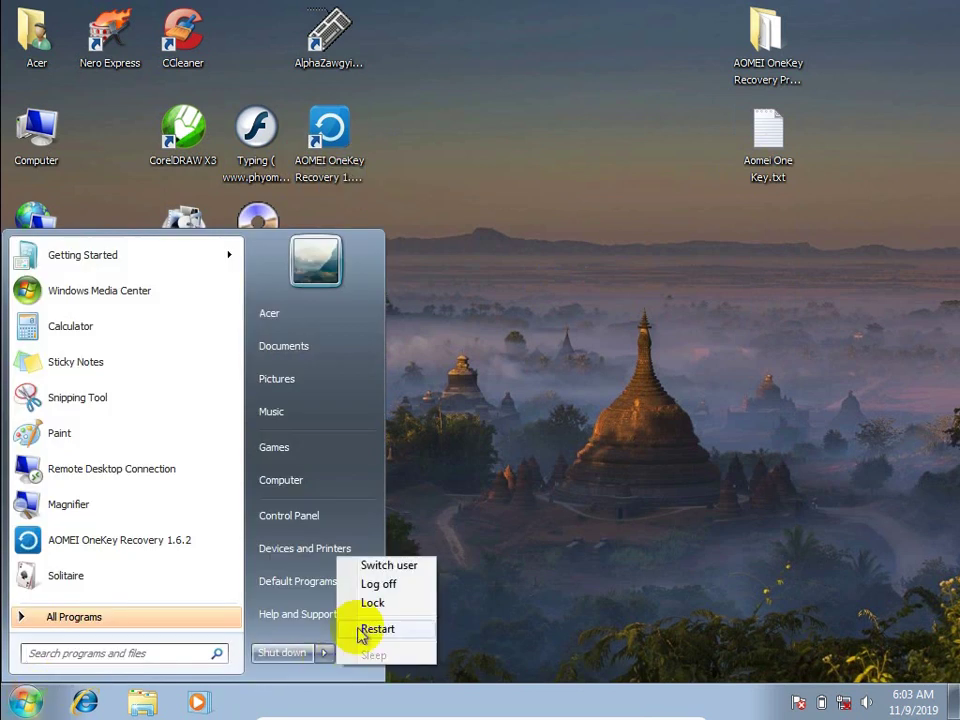
left_click(375, 628)
- Restart Windows from the Start menu's Shut down options
left_click_drag(255, 70, 4, 600)
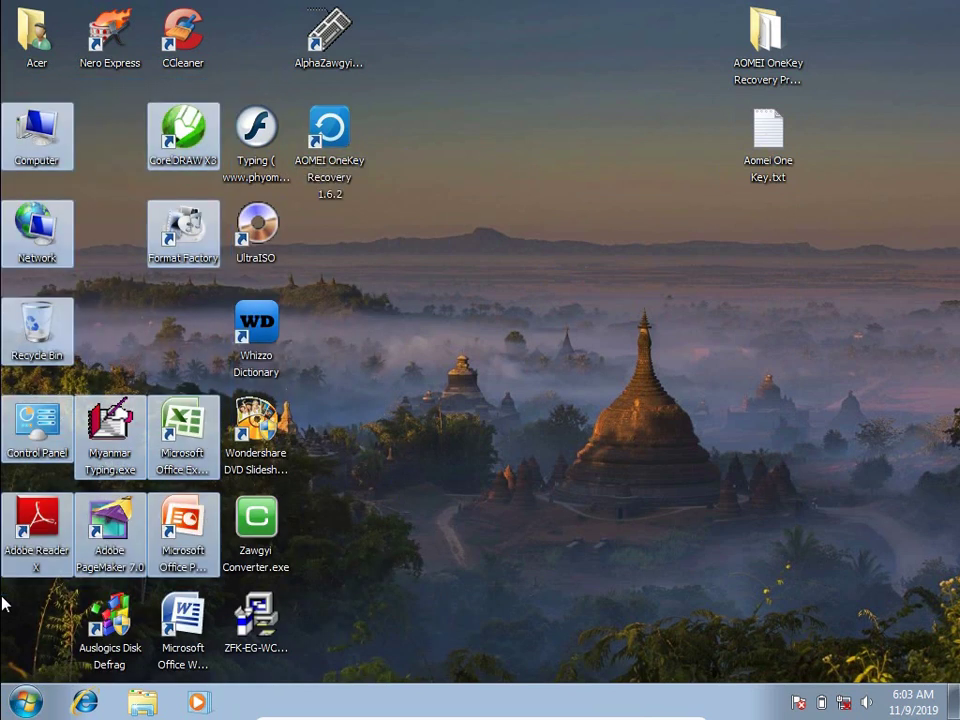
left_click_drag(488, 68, 395, 6)
left_click_drag(352, 122, 38, 621)
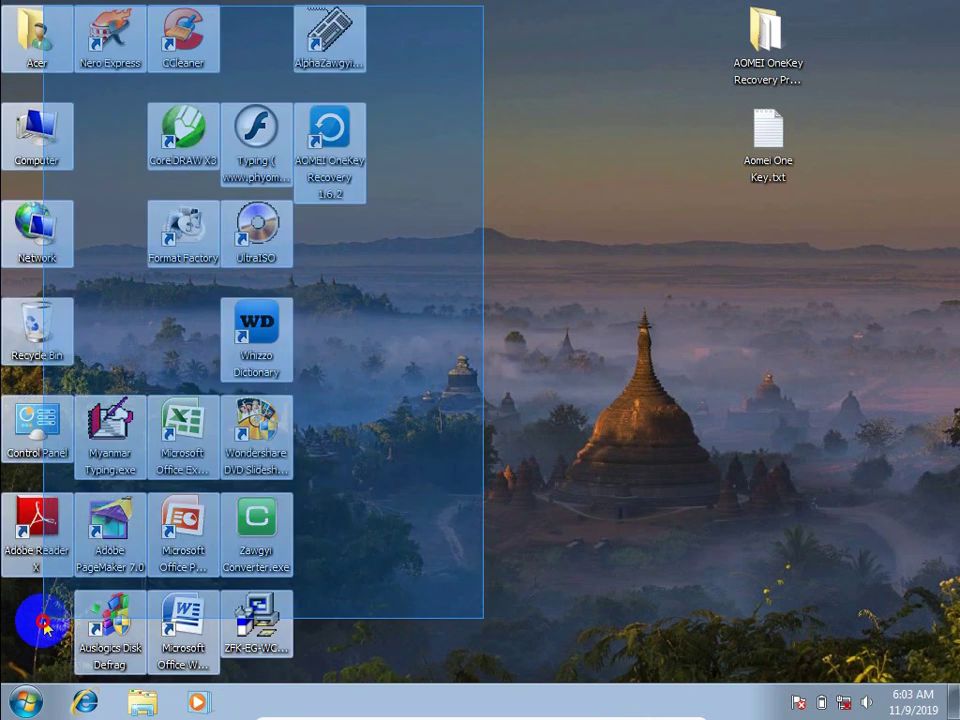
left_click(28, 701)
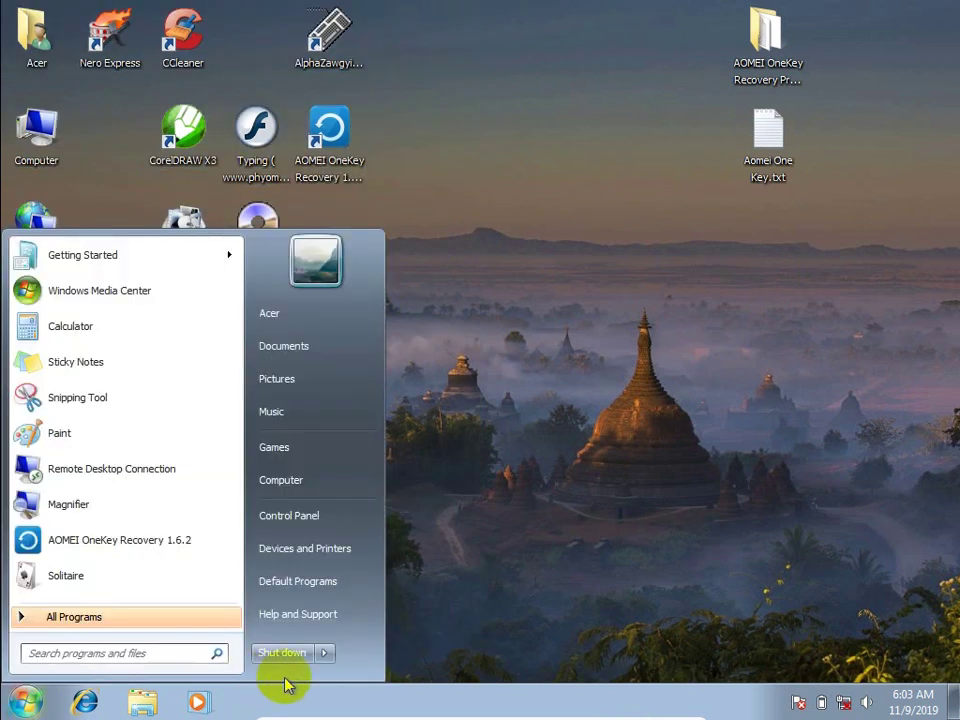
left_click(323, 652)
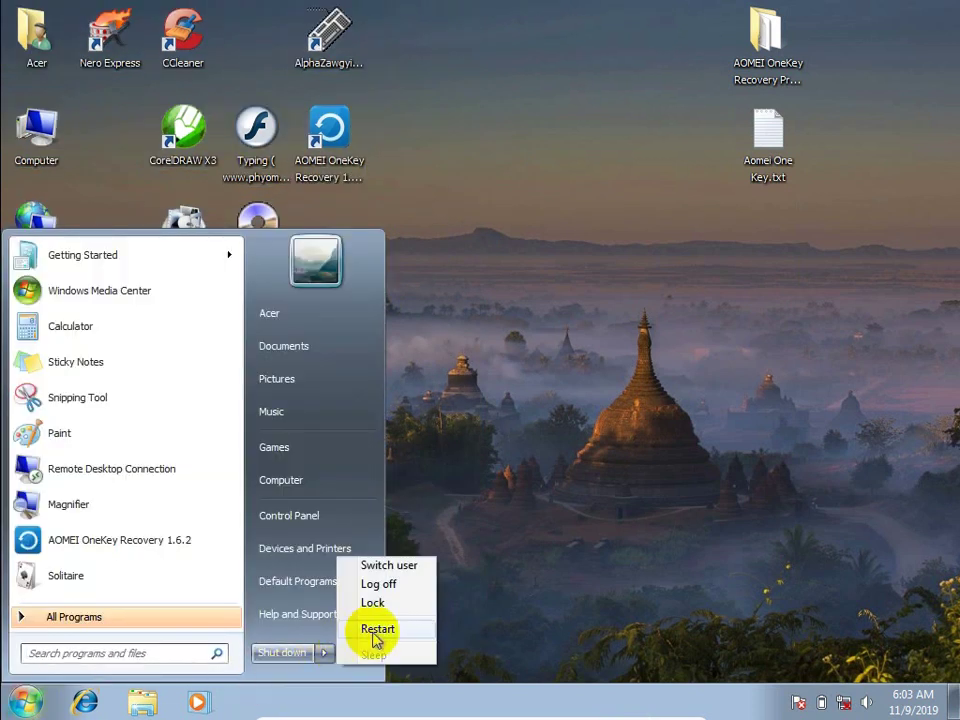
left_click(377, 632)
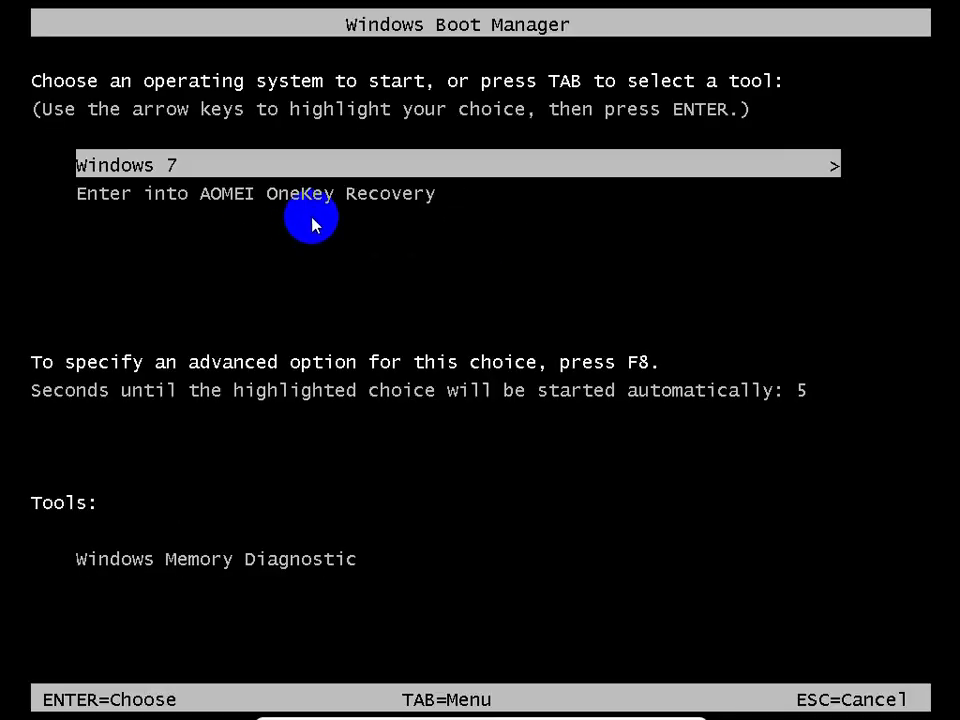
- Choose 'Enter into AOMEI OneKey Recovery' in Windows Boot Manager and boot it
key("Down")
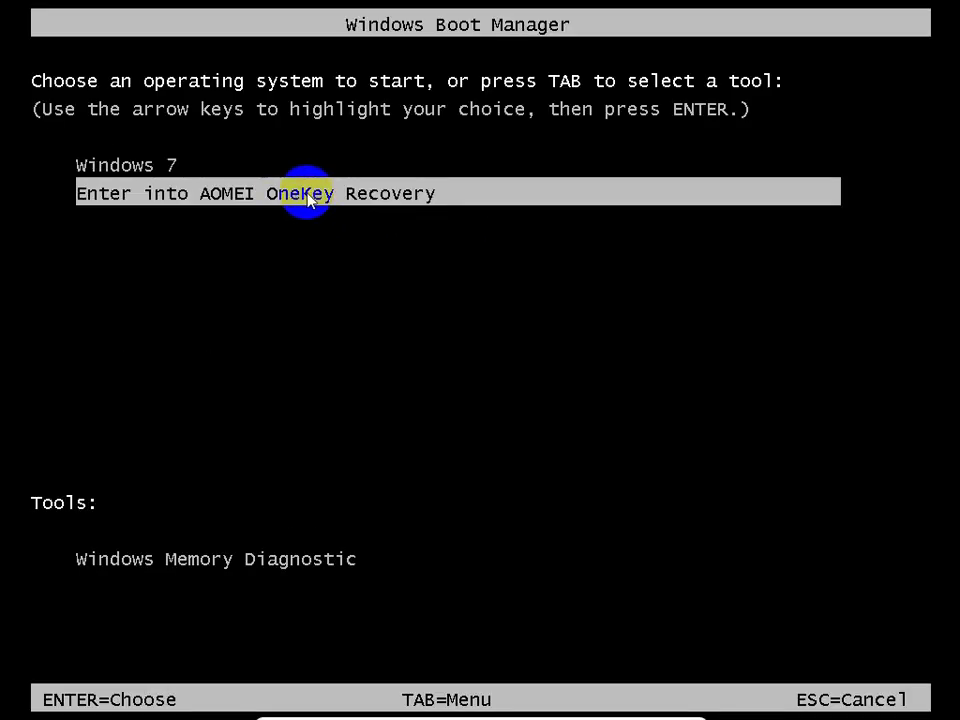
key("Return")
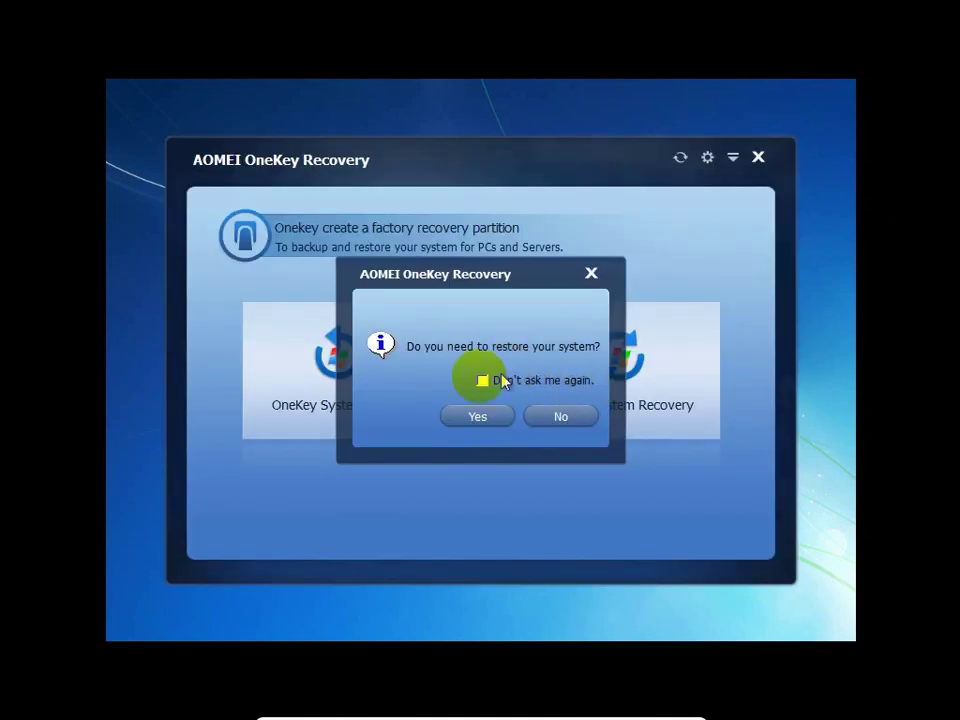
- Confirm the restore, choose OneKey System Recovery from the recovery-partition image, and start restoring C:
left_click(479, 418)
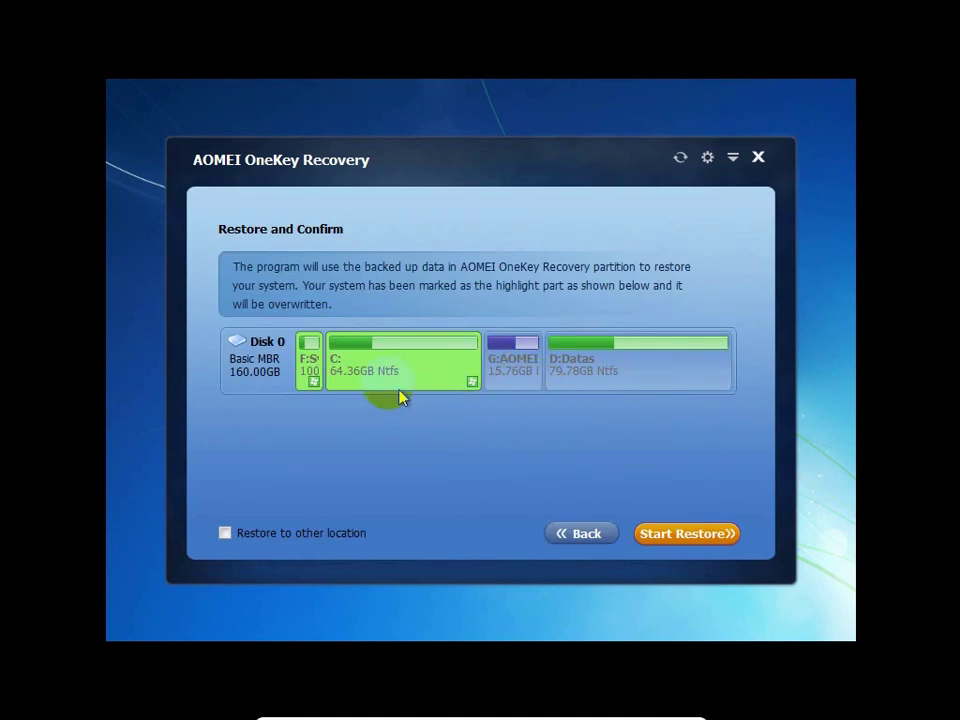
left_click(574, 533)
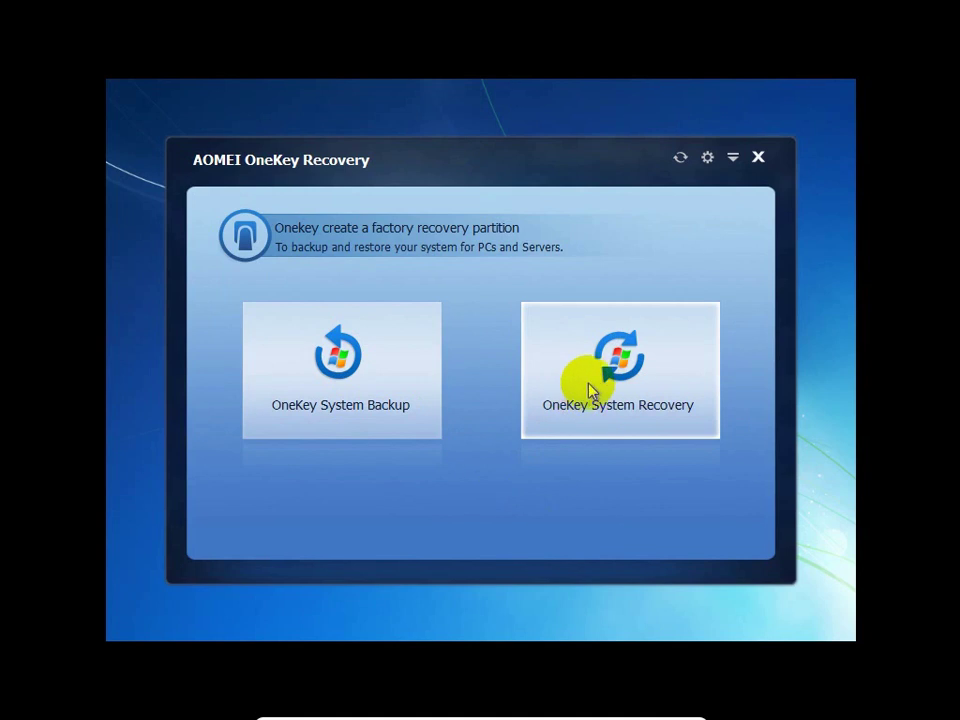
left_click(590, 390)
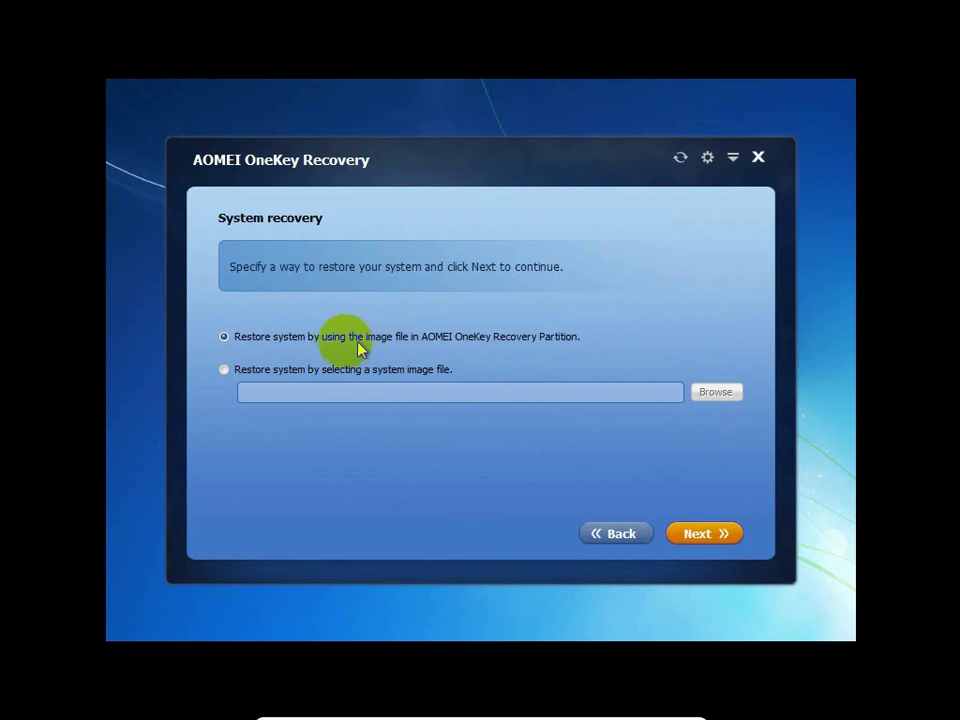
left_click(701, 537)
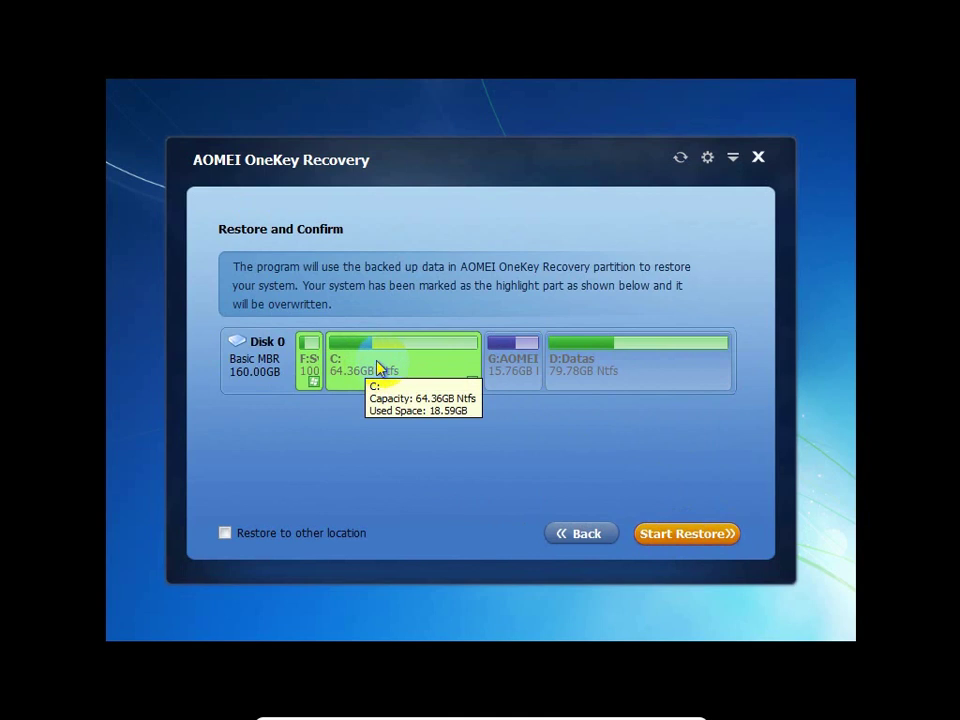
left_click(688, 536)
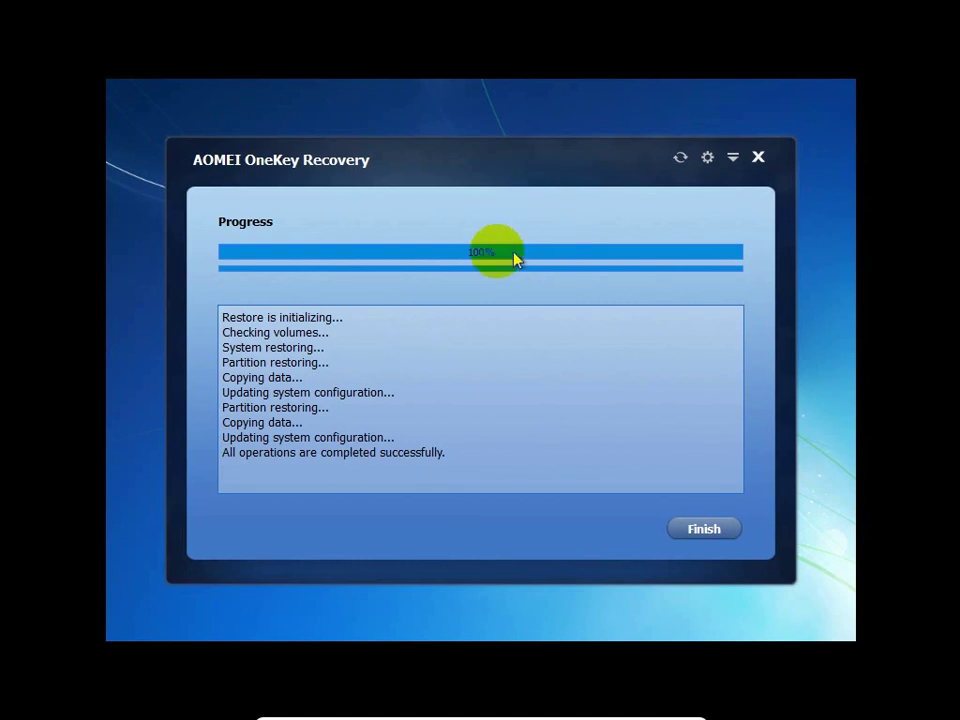
- Dismiss the restore once it has completed at 100%
left_click(699, 537)
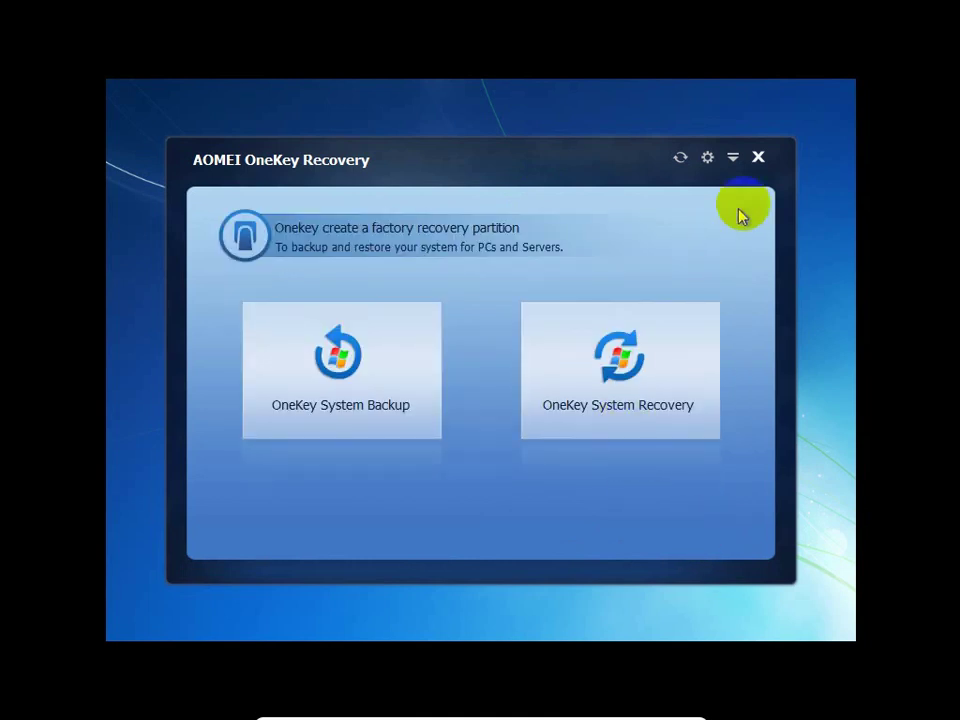
- Close AOMEI to reboot, then log back on to Windows 7 with the account password
left_click(756, 157)
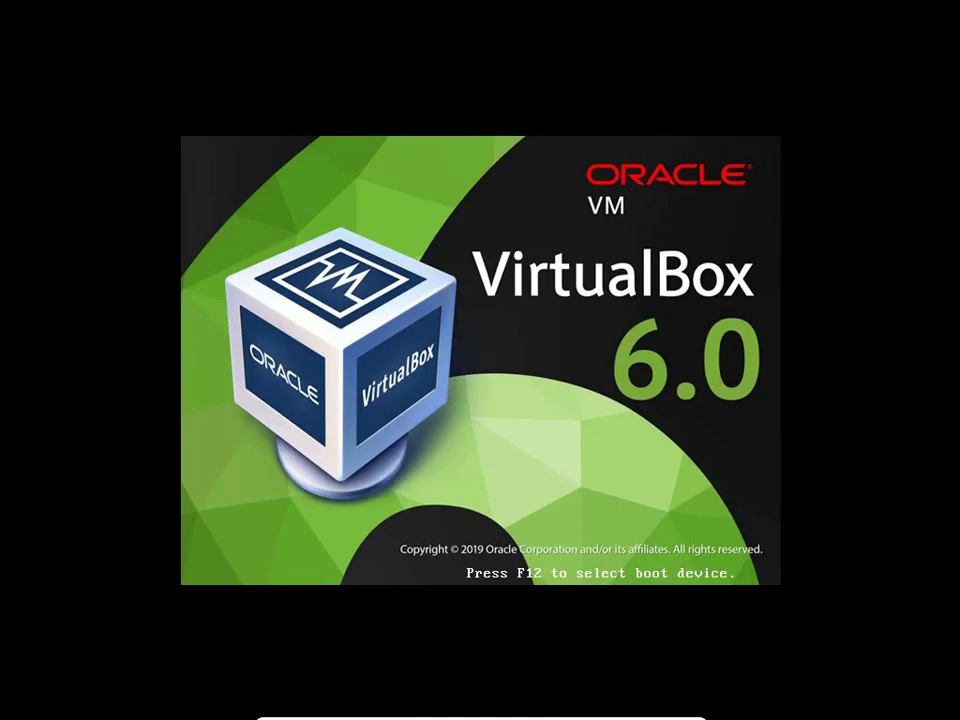
left_click(531, 303)
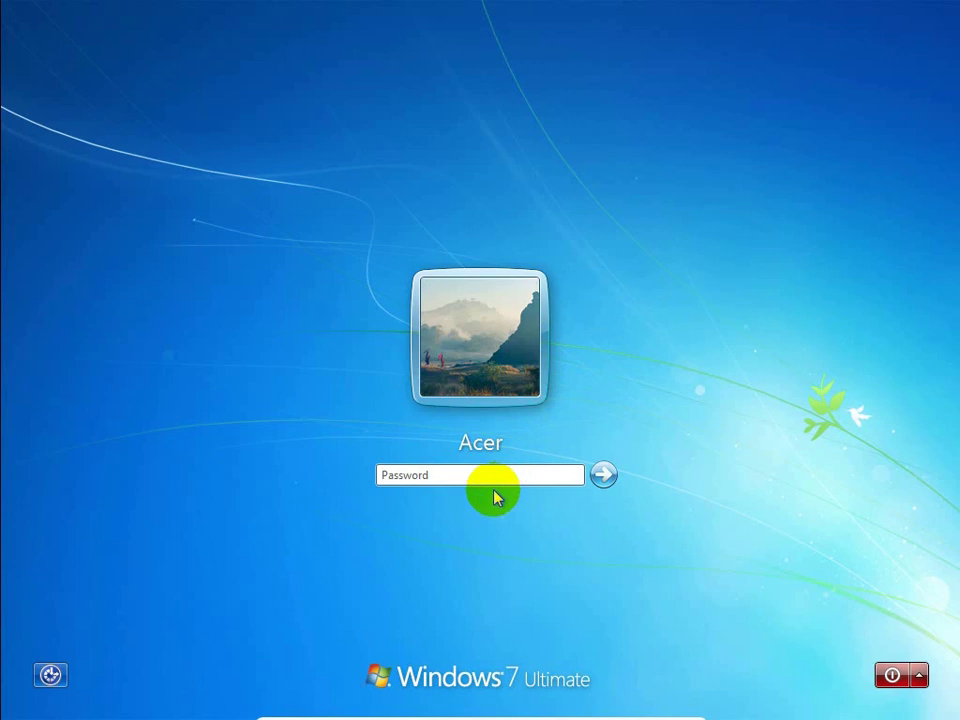
type("a*******")
key("Return")
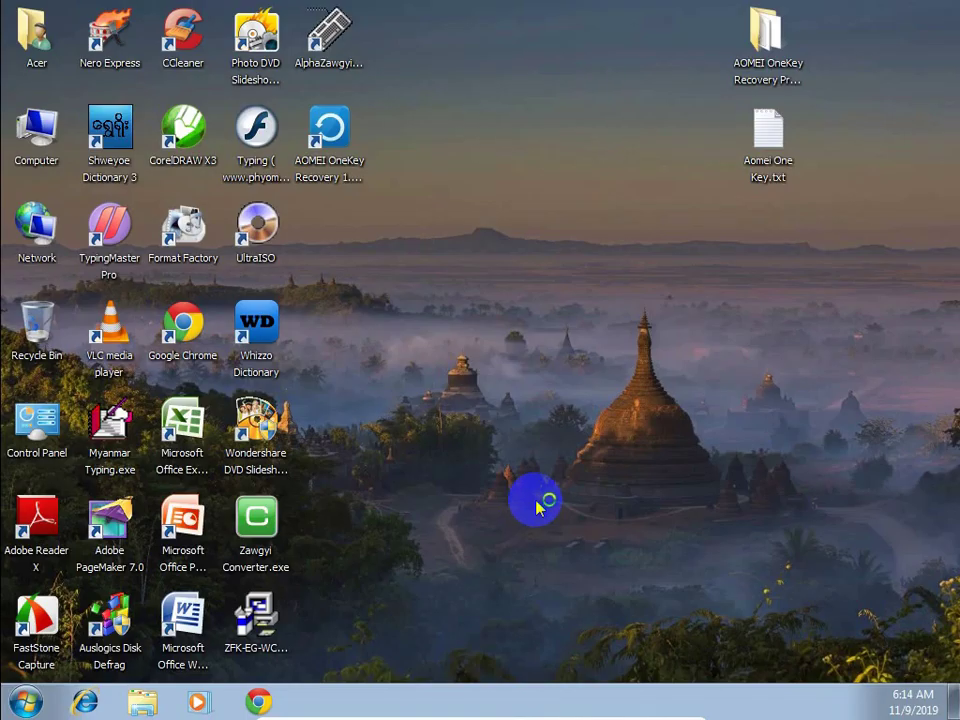
left_click(182, 35)
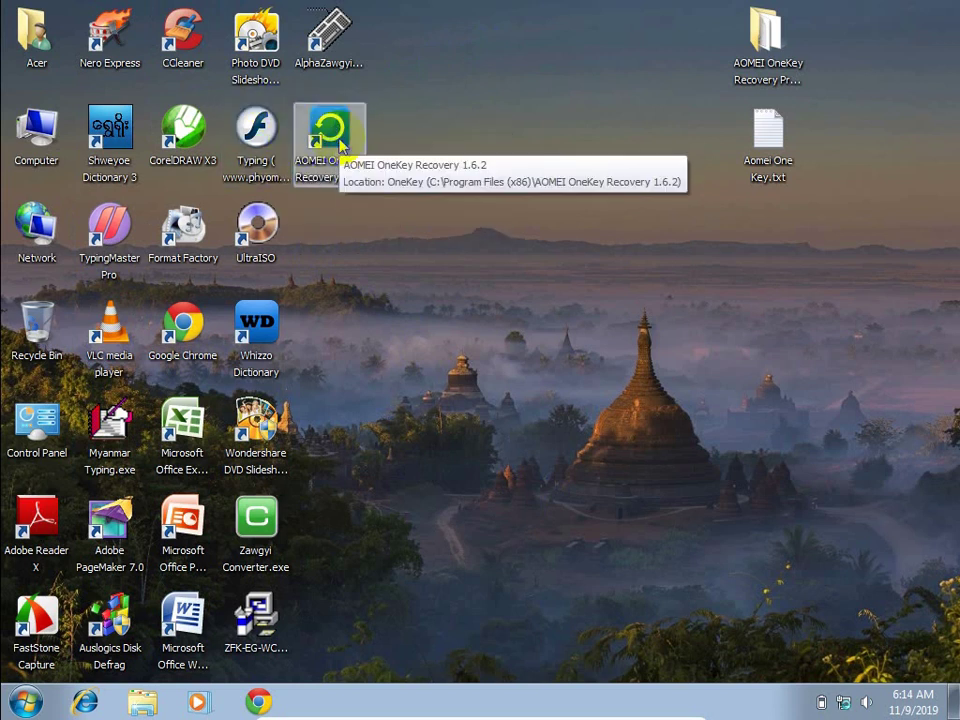
left_click_drag(326, 211, 139, 413)
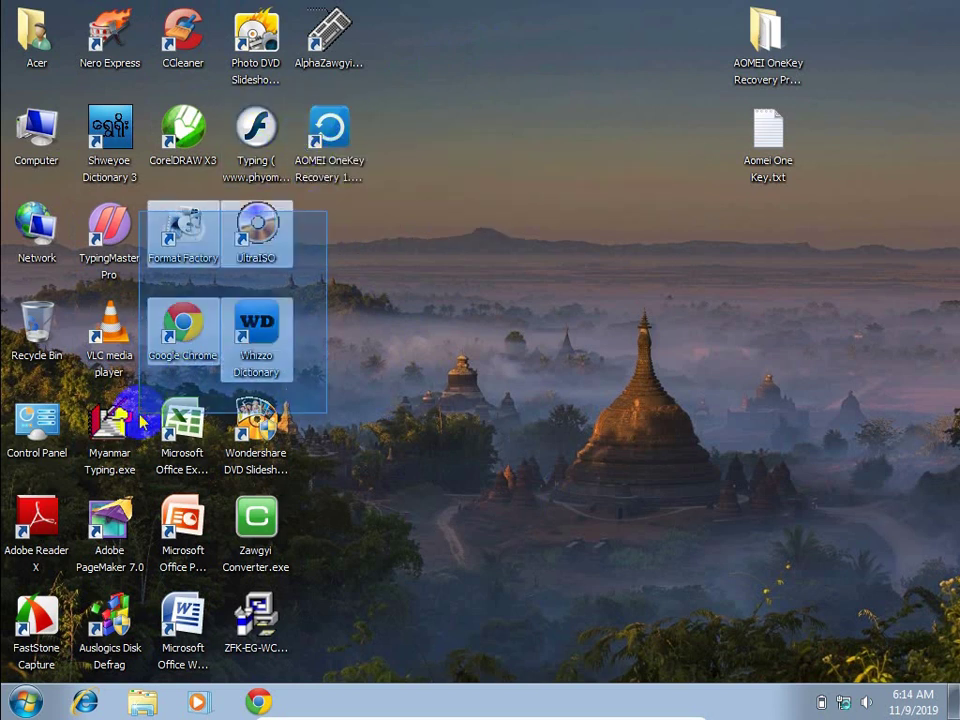
left_click(392, 274)
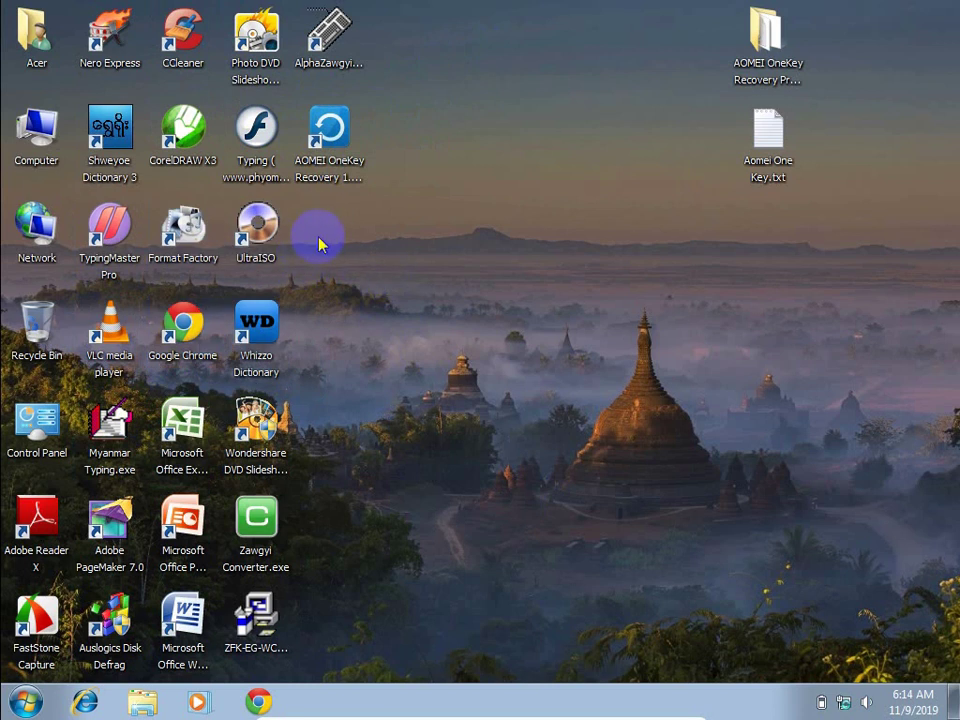
left_click(349, 158)
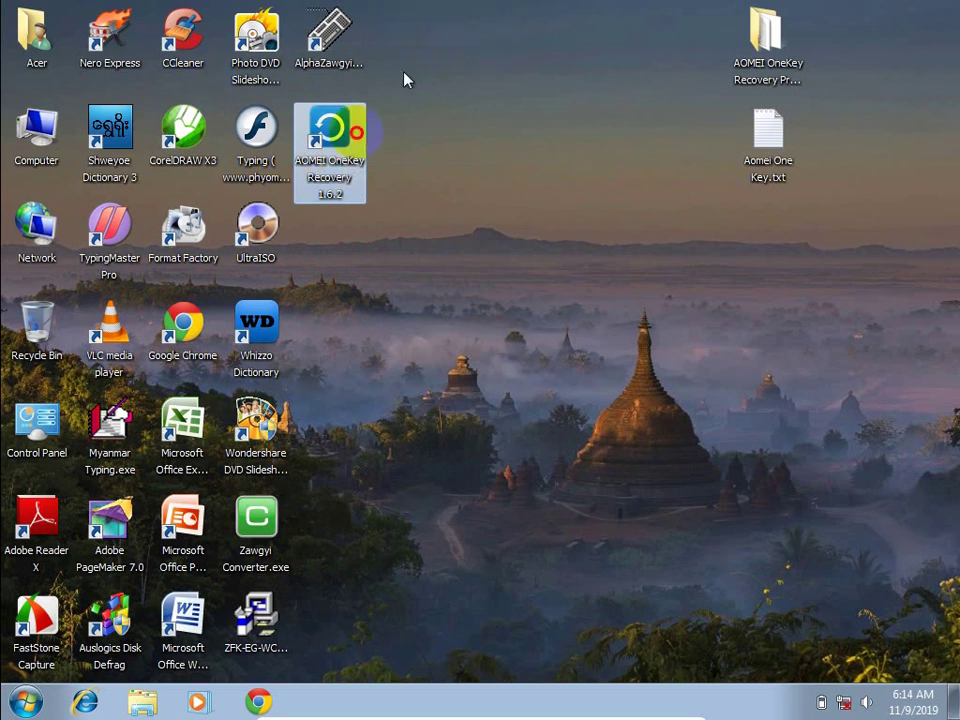
left_click_drag(424, 28, 75, 580)
left_click(519, 372)
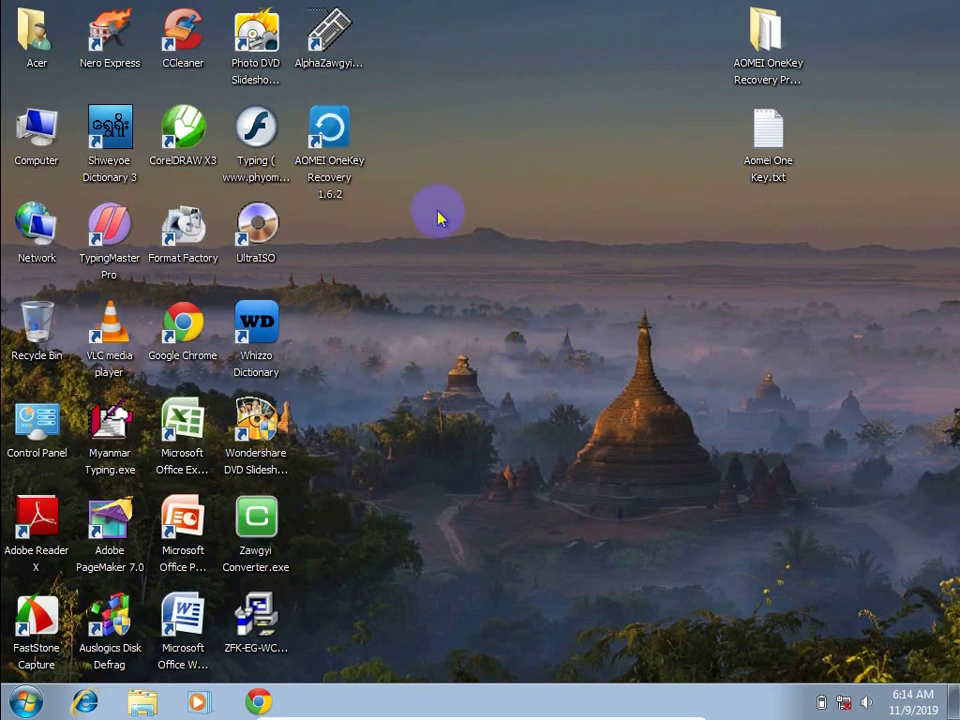
left_click(768, 88)
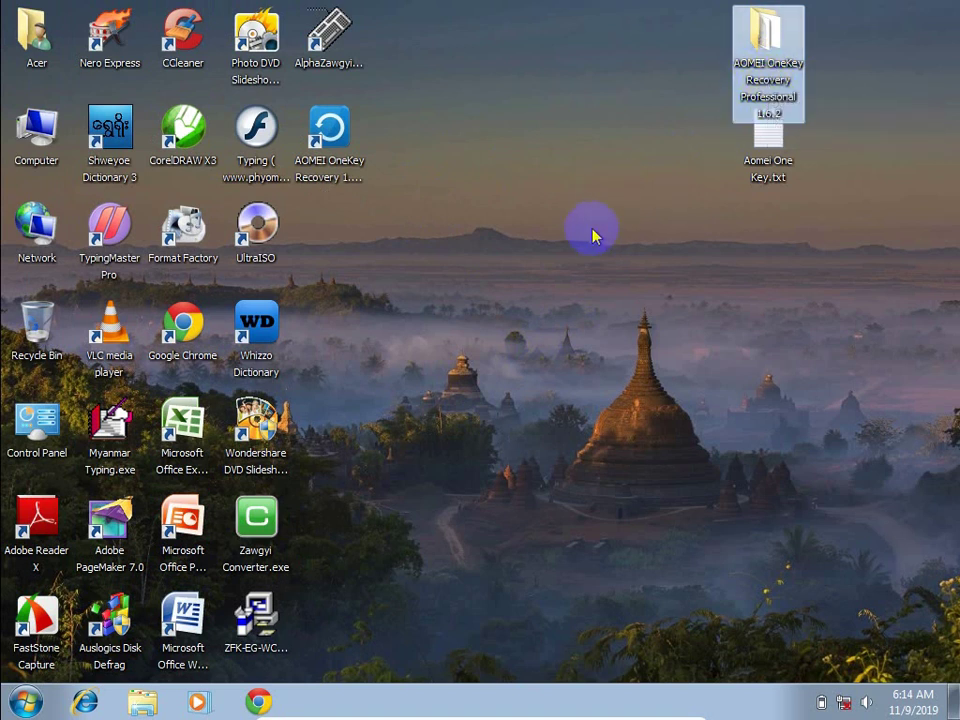
left_click_drag(510, 133, 410, 396)
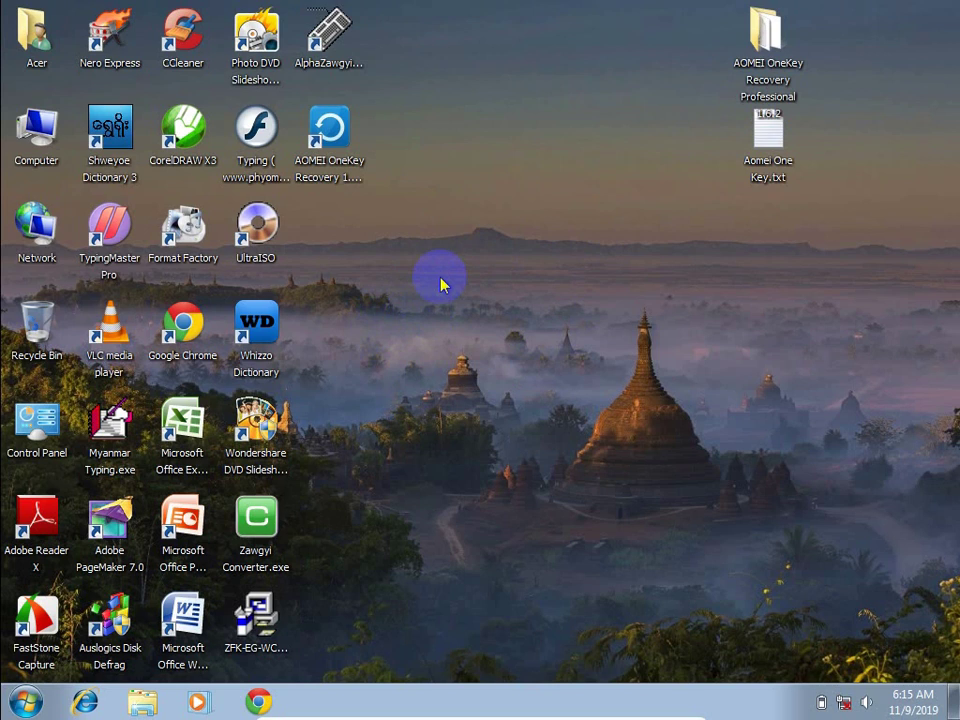
right_click(484, 277)
left_click(532, 328)
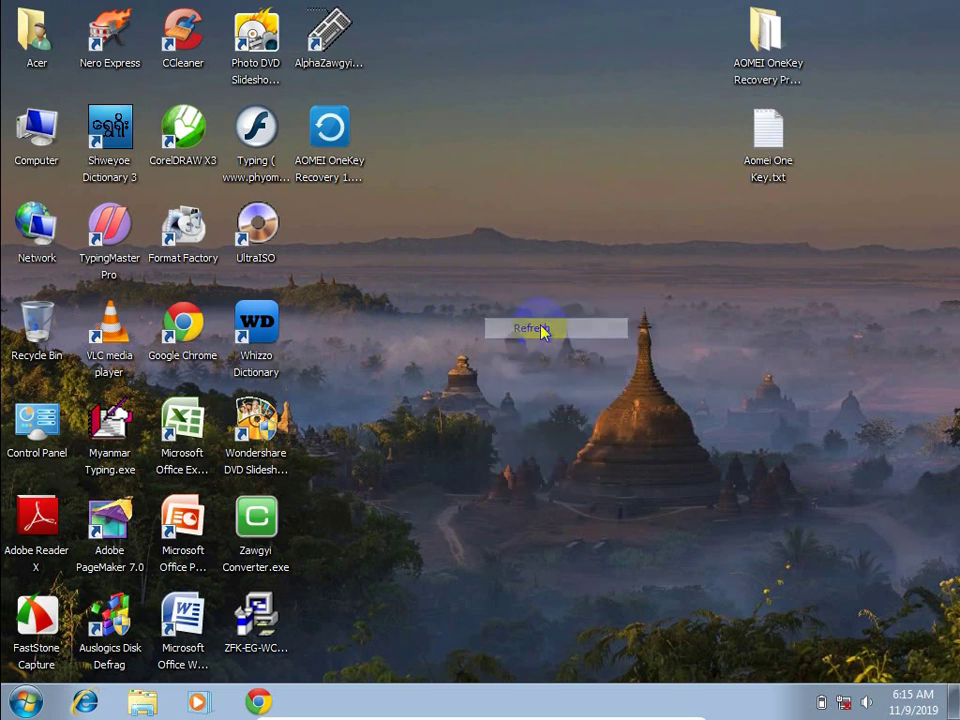